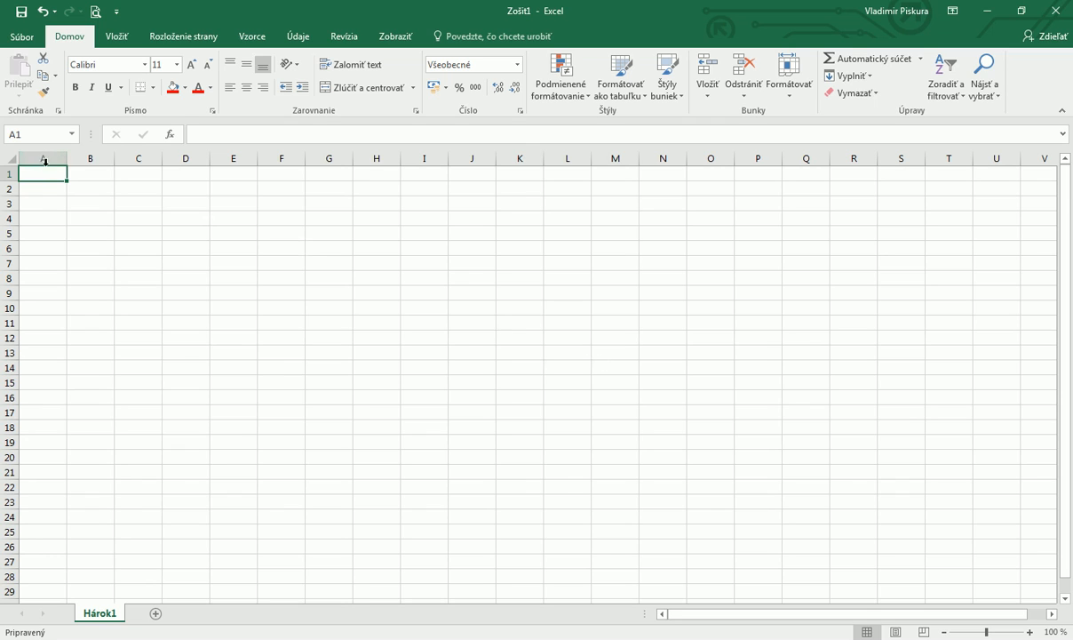
Merge and center cells A1:G1 and enter the title "Dochádzka 2016/2017" in the merged cell
left_click_drag(42, 173, 327, 179)
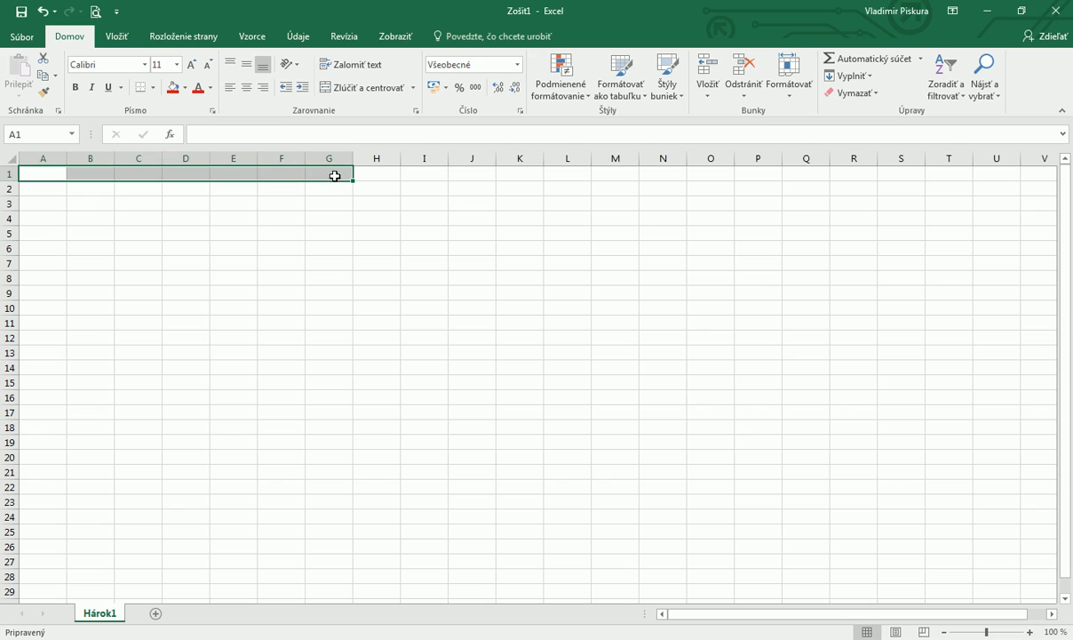
left_click(358, 92)
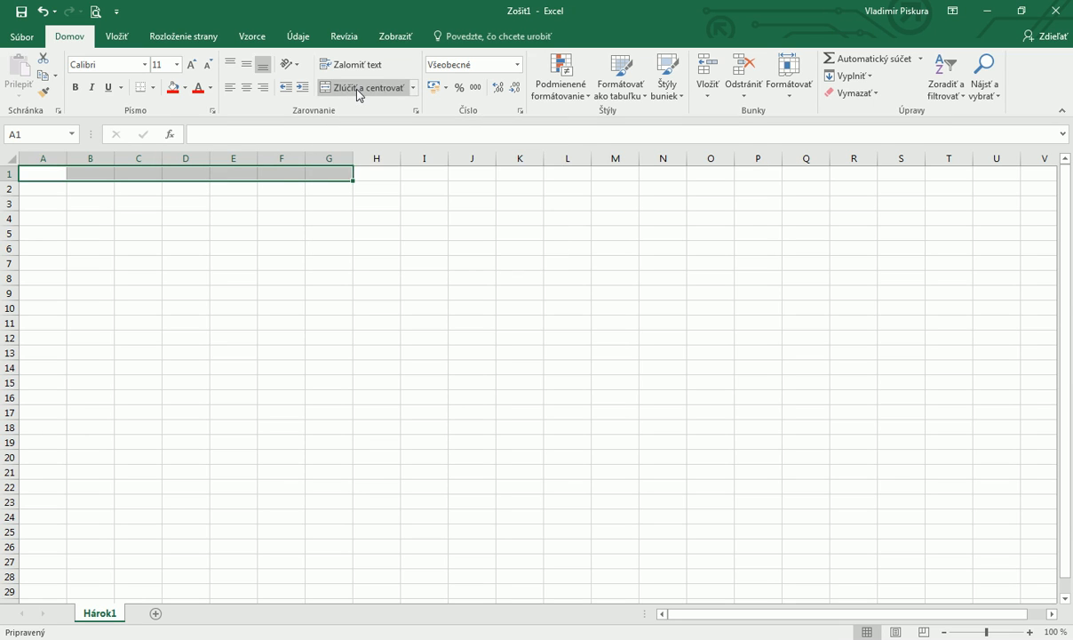
double_click(184, 172)
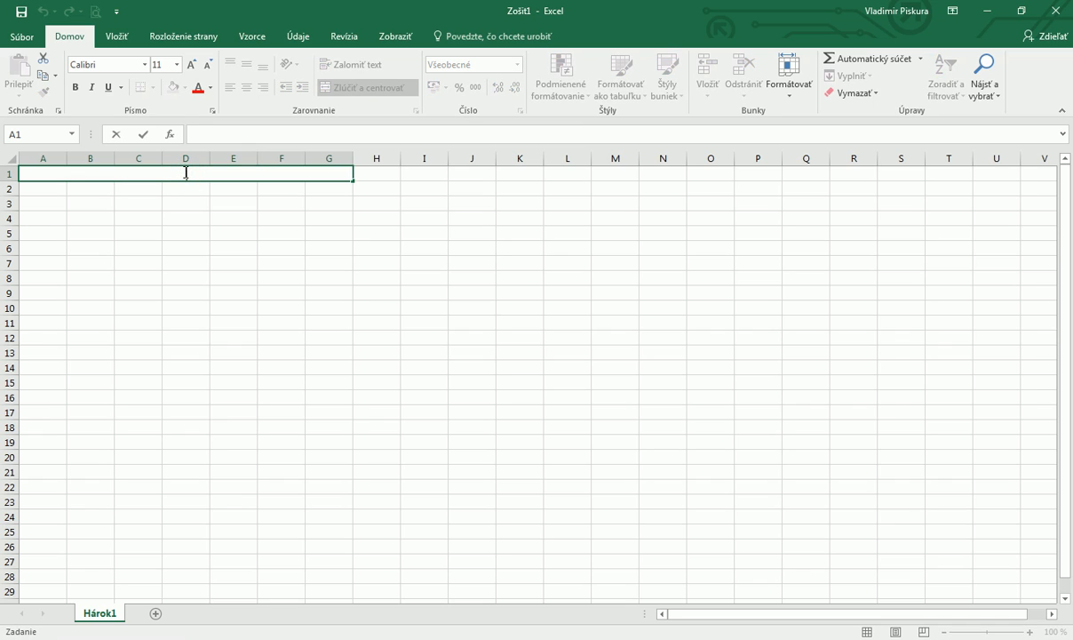
type("Dochádzka ")
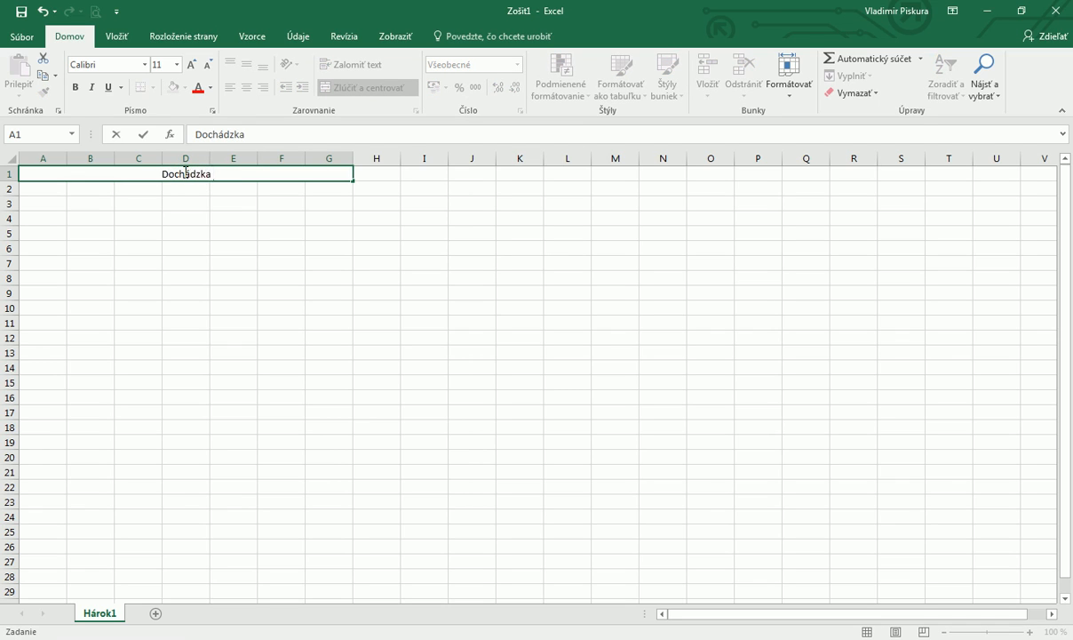
type("2016")
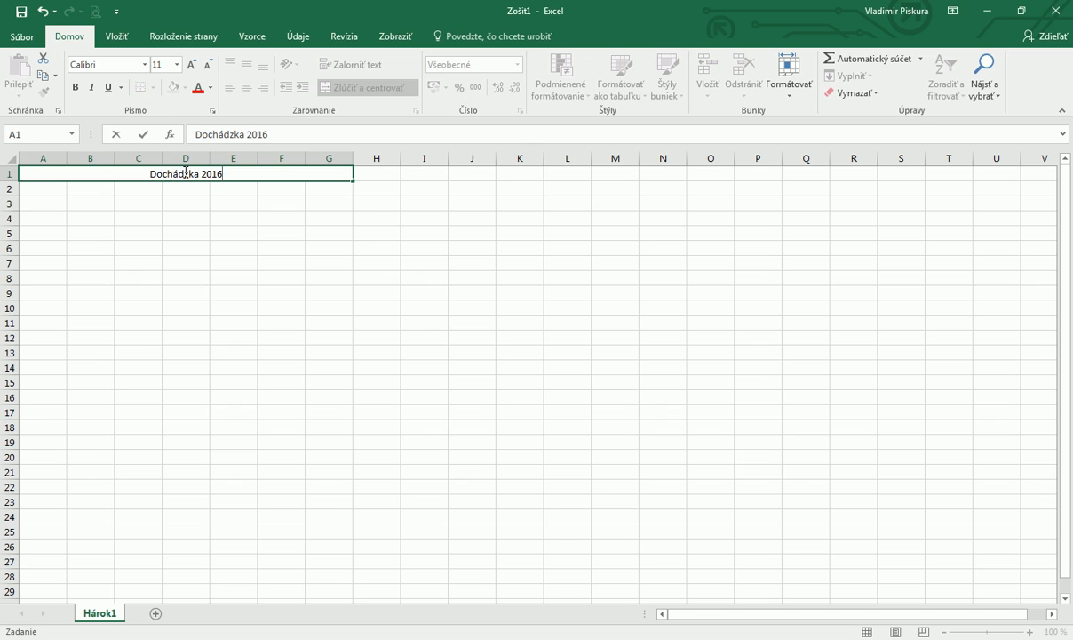
type("/2017")
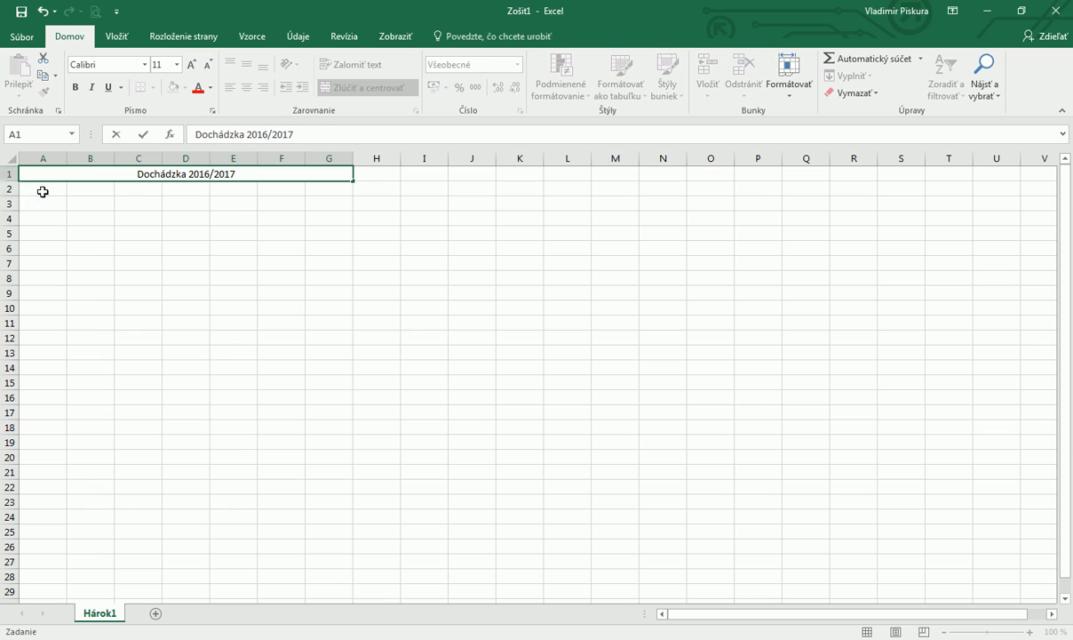
Enter the column headings "Meno", "September" and "Október" in cells A2 to C2
left_click(42, 190)
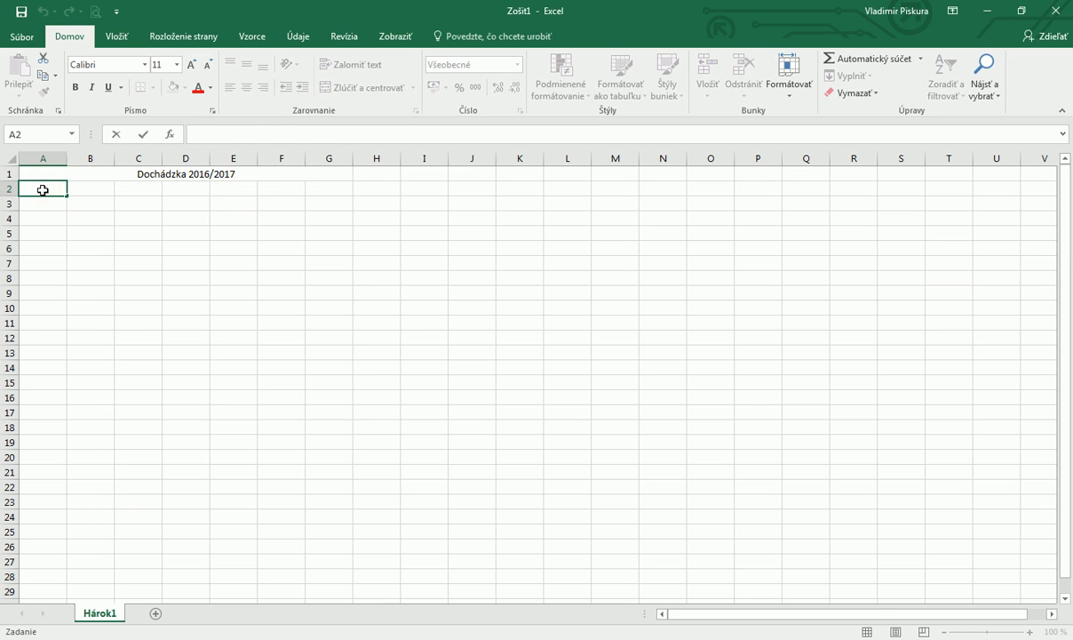
type("Meno")
left_click(89, 188)
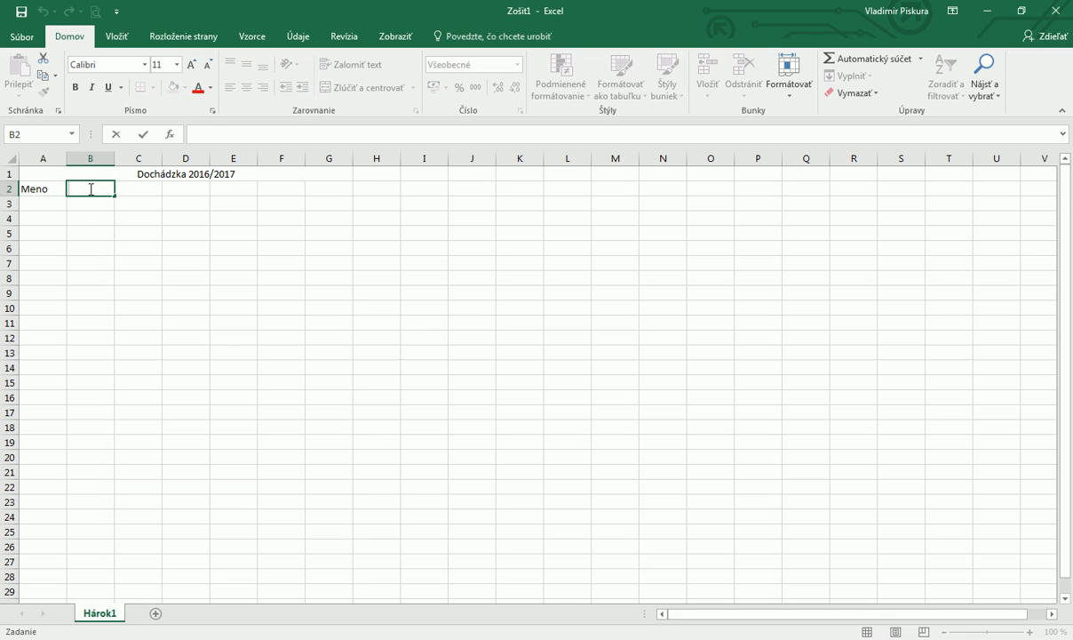
type("September")
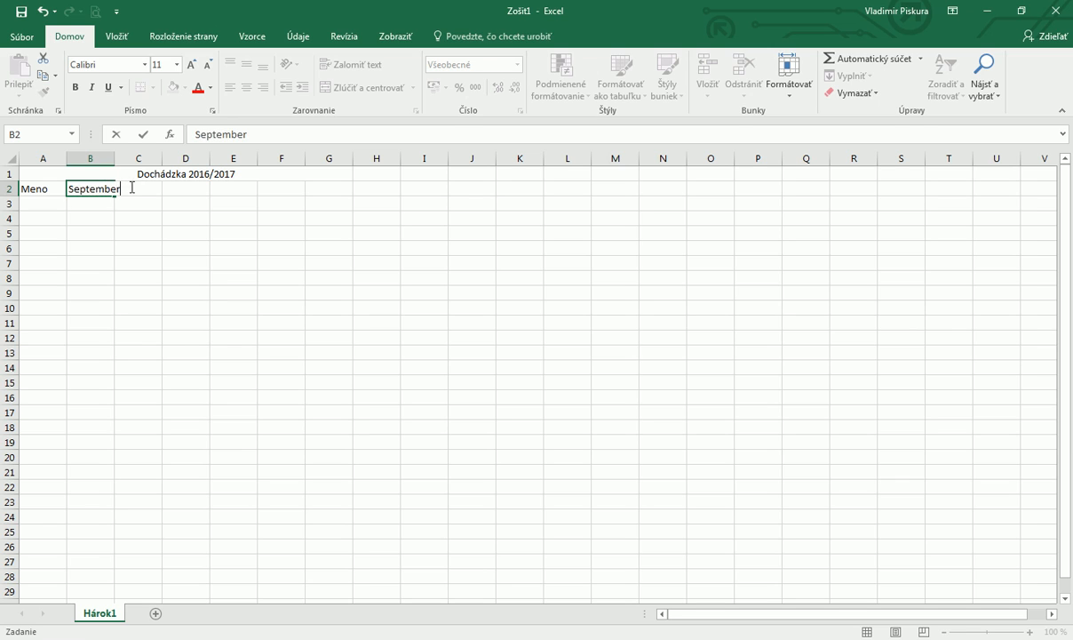
double_click(130, 189)
left_click(142, 216)
left_click(140, 189)
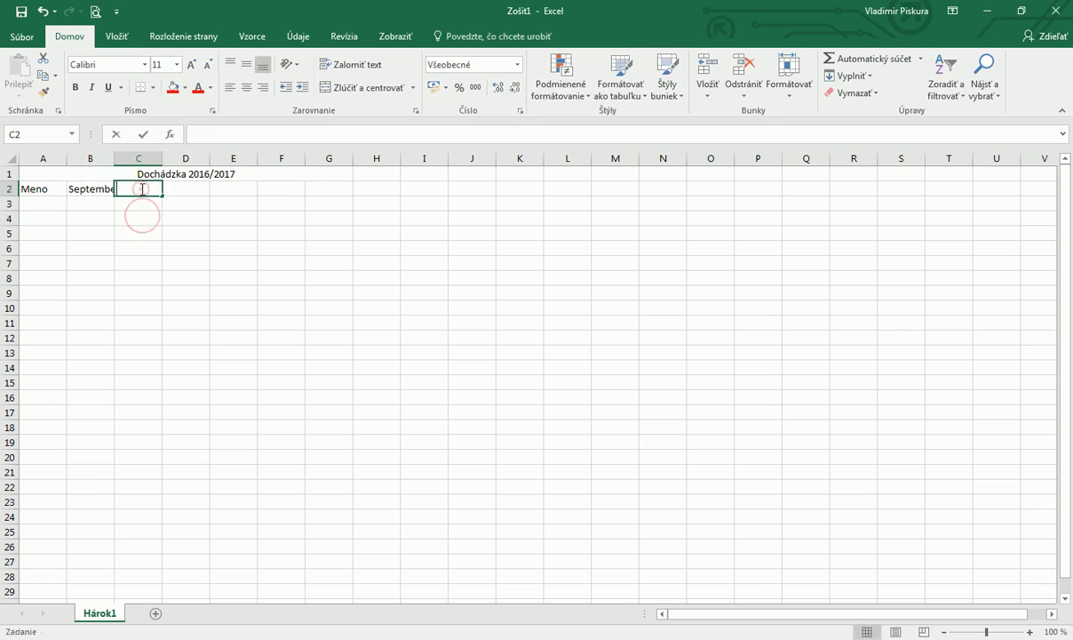
type("Október")
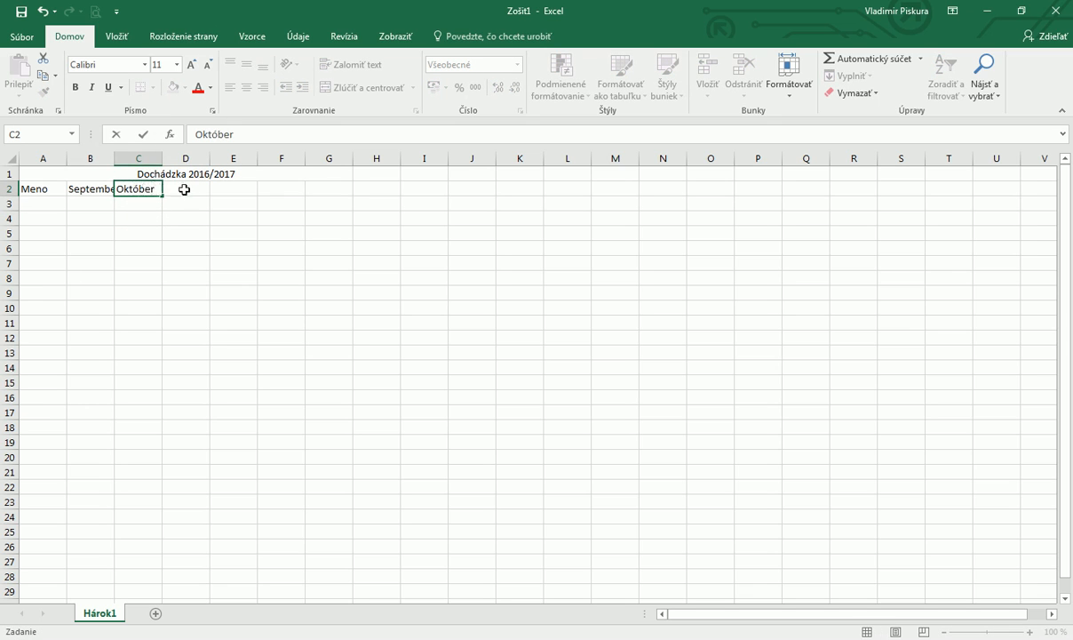
Continue the heading row with "November", "December" and "Január" in cells D2 to F2
left_click(184, 189)
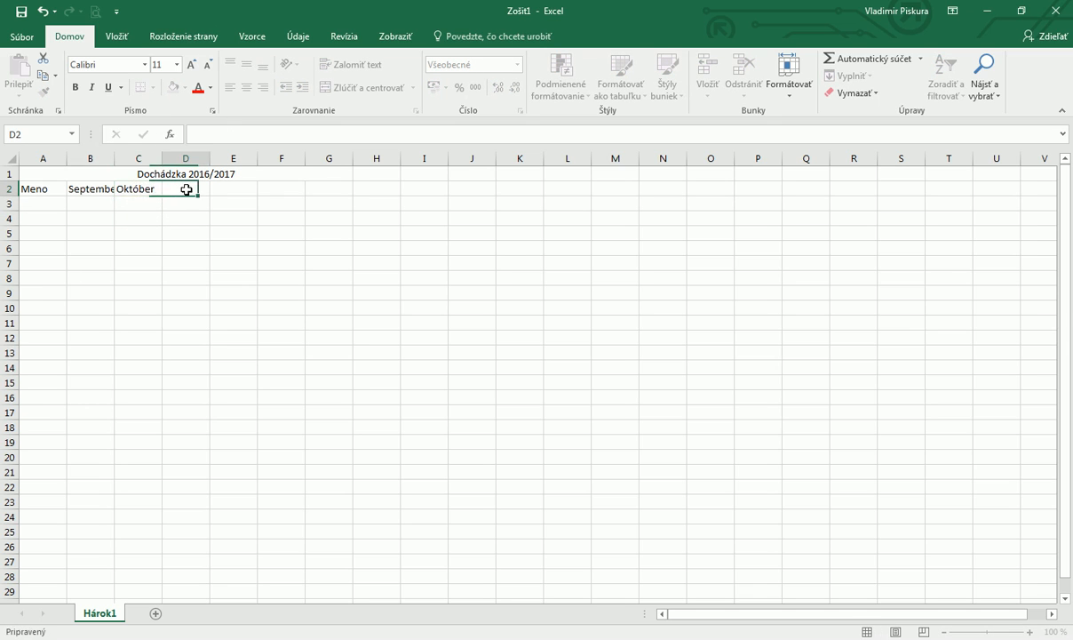
double_click(187, 189)
type("November")
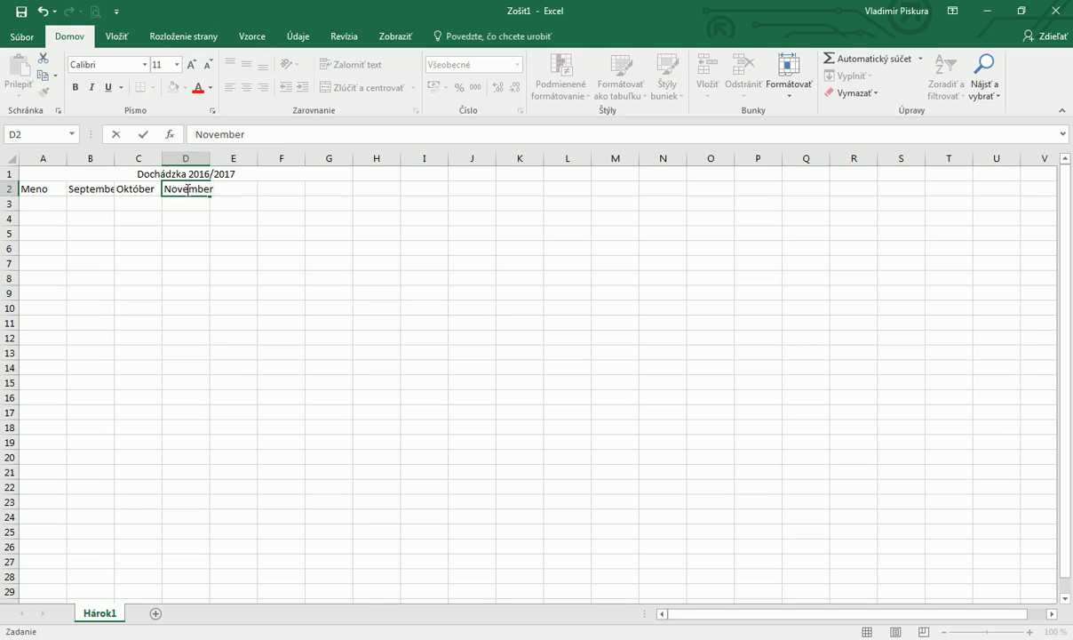
left_click(234, 190)
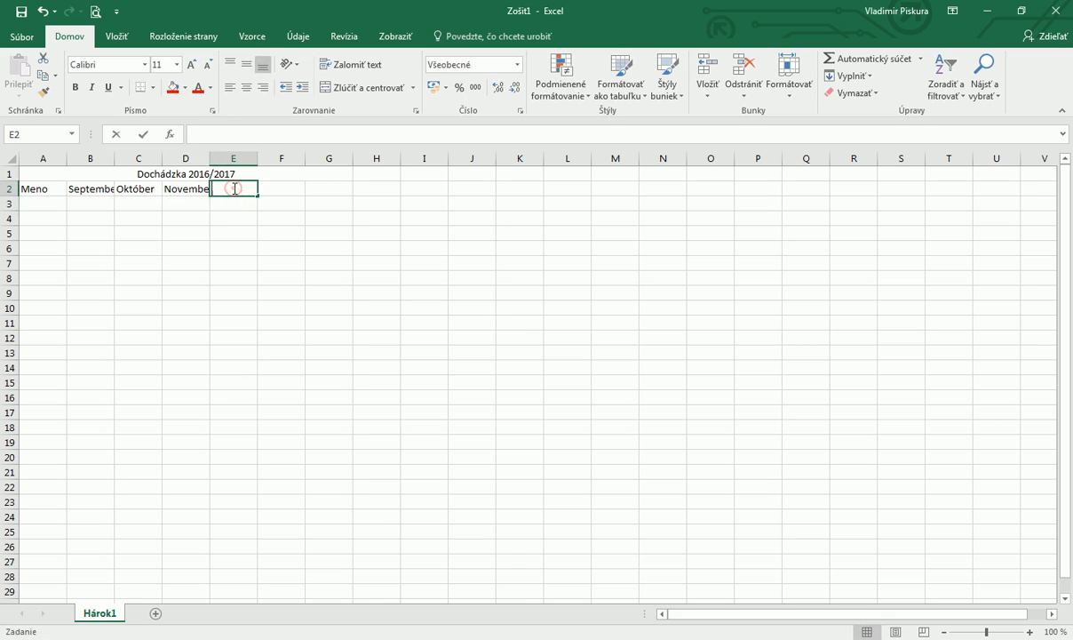
double_click(234, 189)
type("Decembe")
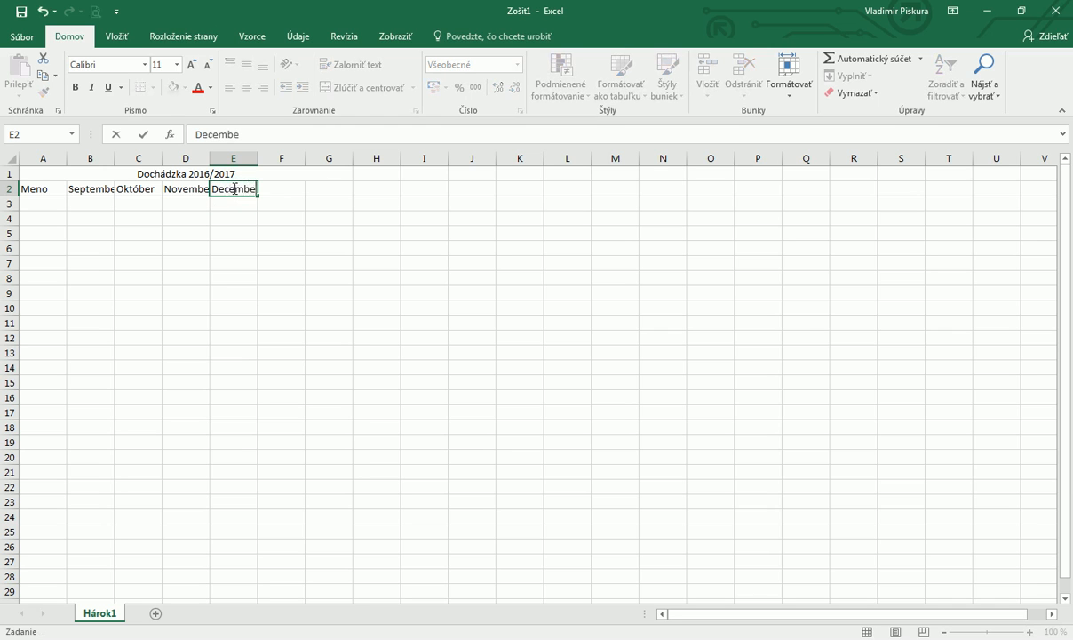
type("r")
left_click(292, 200)
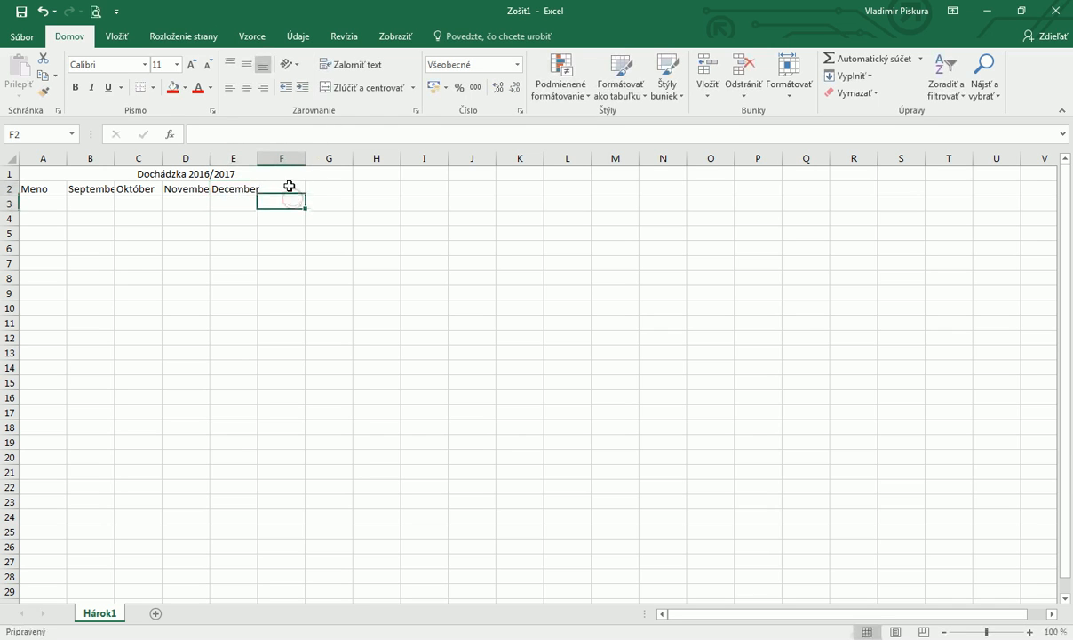
left_click(289, 186)
type("Ja")
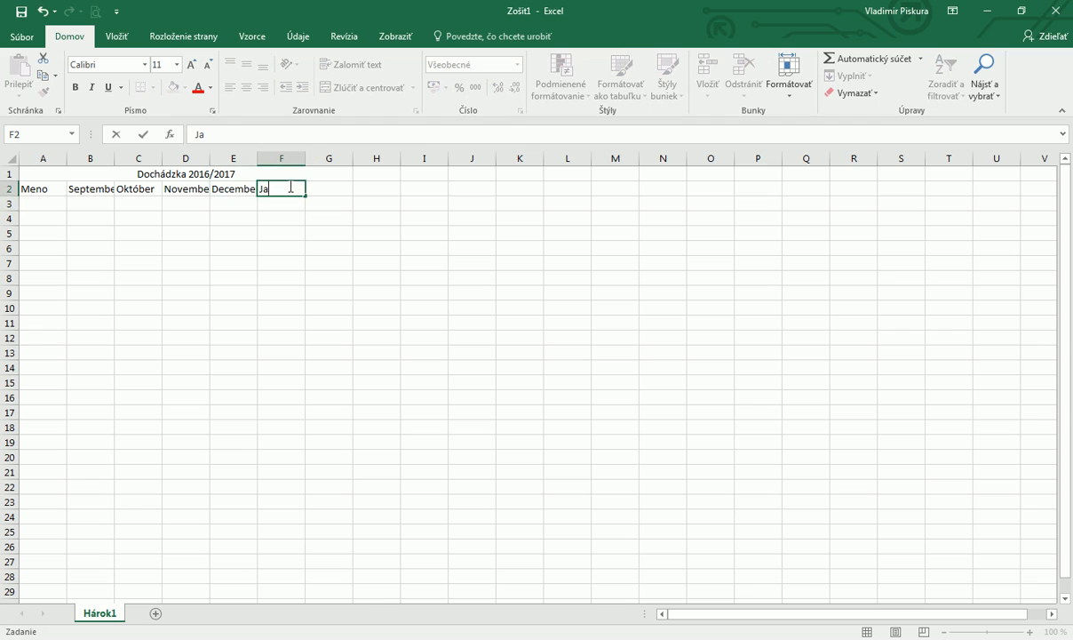
type("nuár")
left_click(283, 217)
left_click(199, 215)
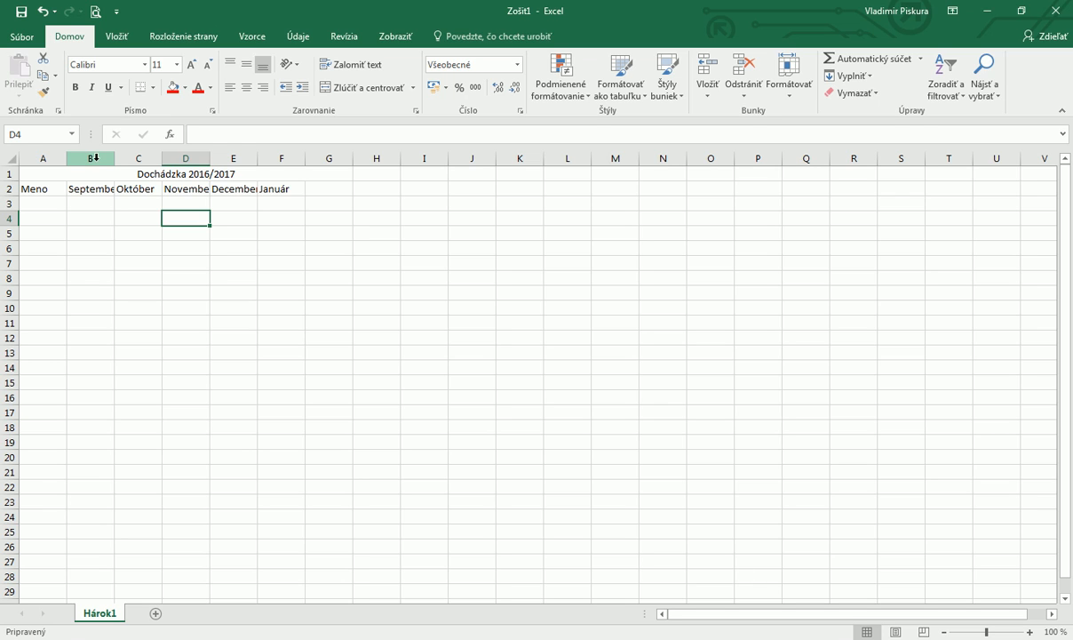
Set the width of columns B through F to 10
left_click_drag(89, 158, 281, 157)
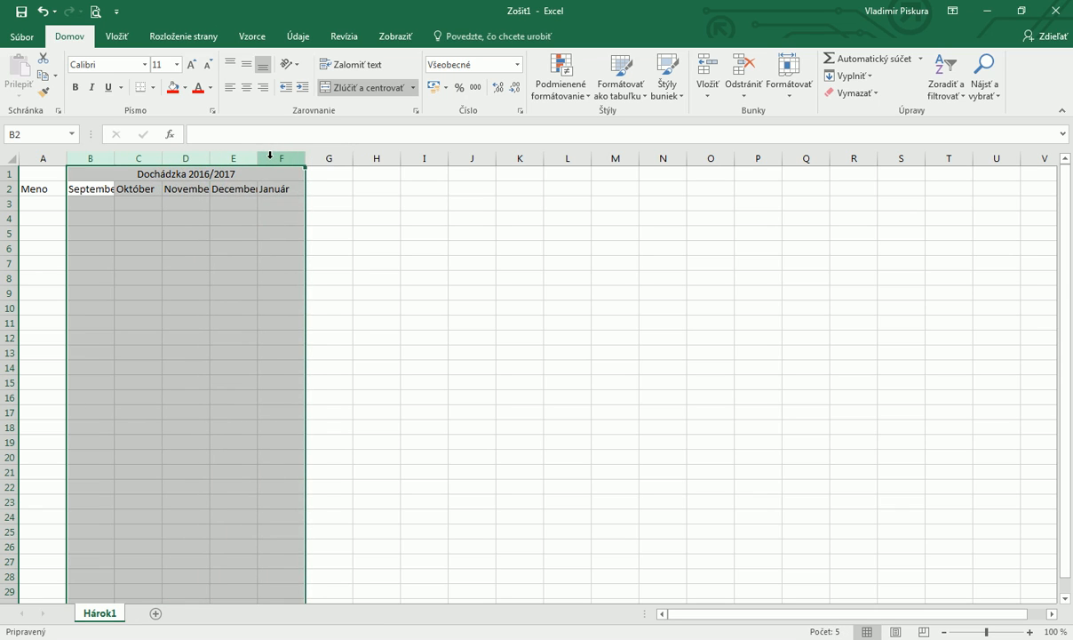
right_click(270, 155)
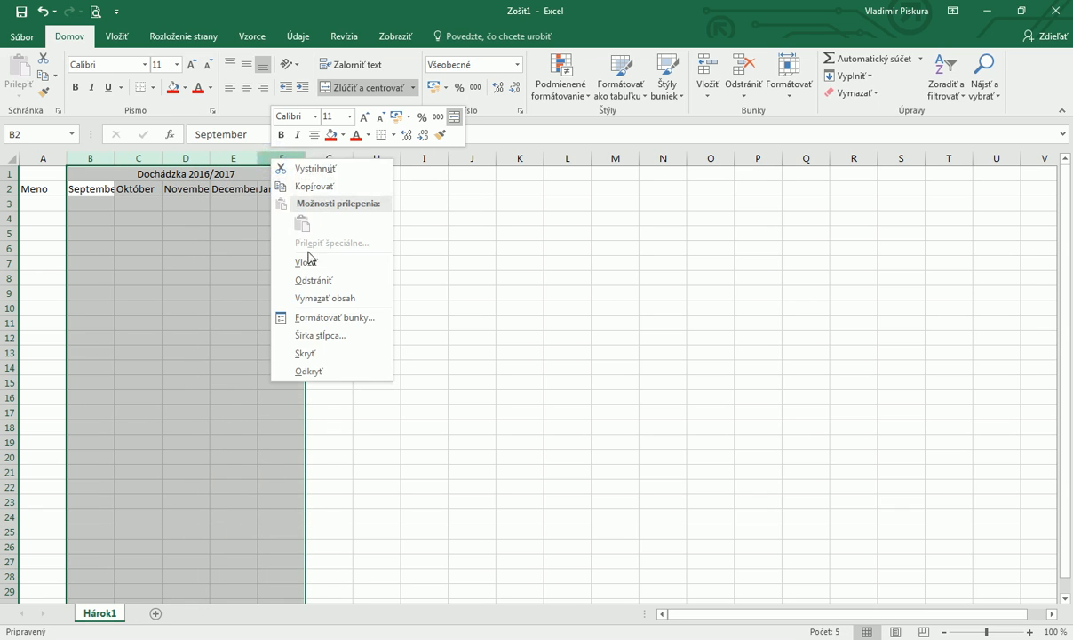
left_click(321, 335)
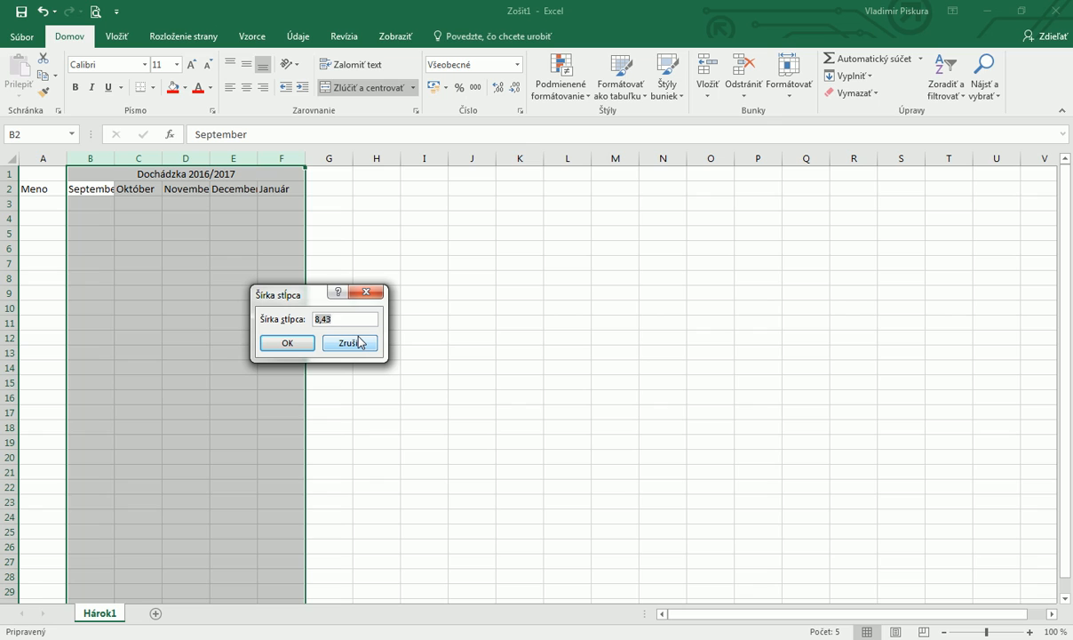
type("10")
key("Return")
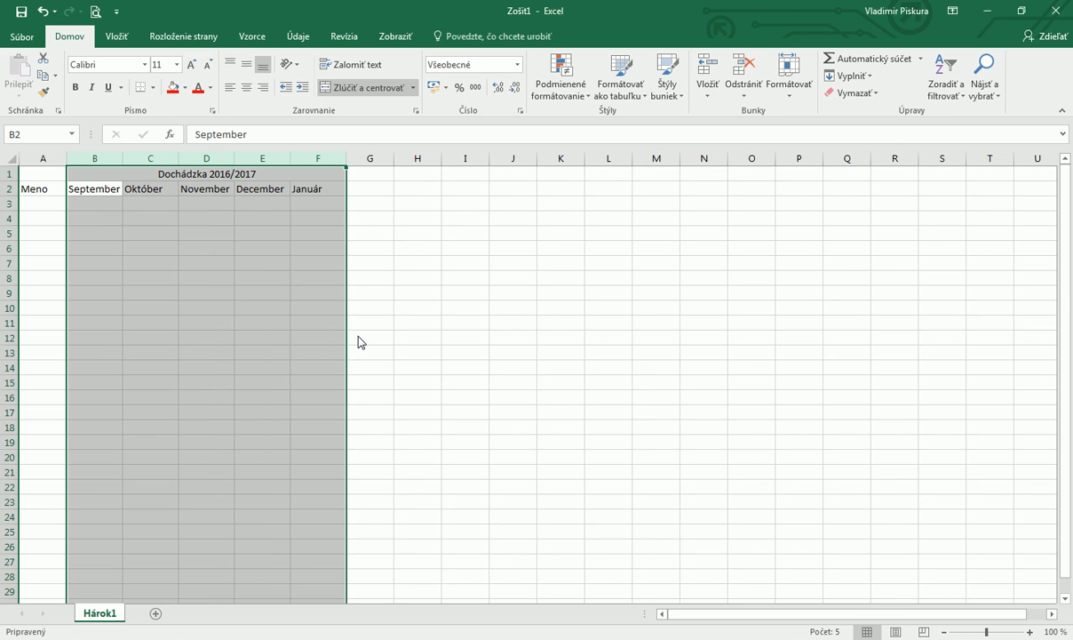
left_click(400, 294)
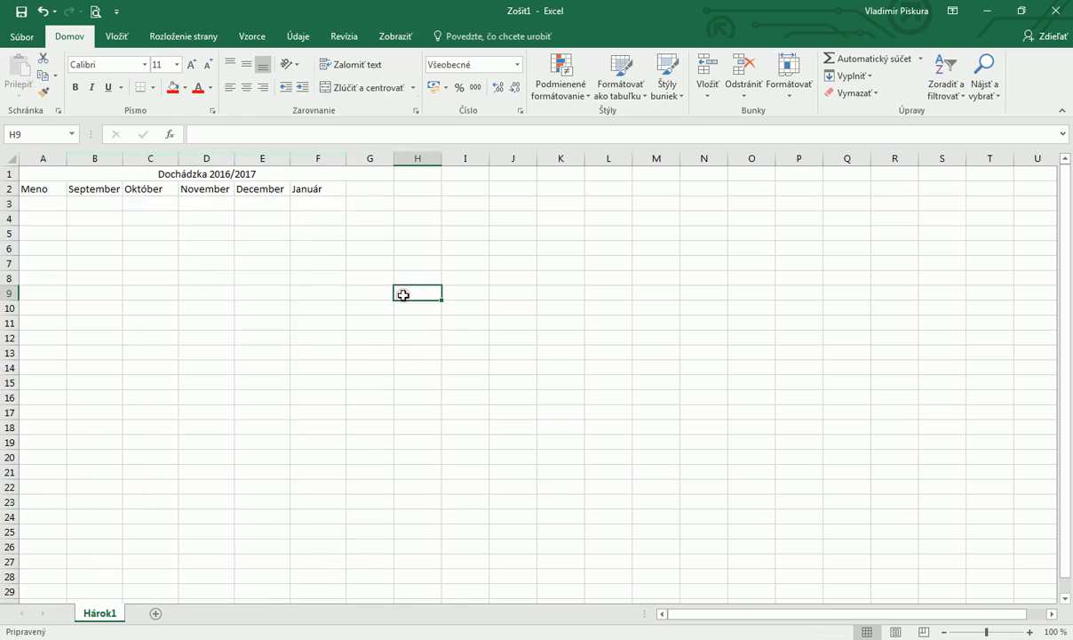
Center the month headings in cells B2:F2 horizontally
left_click(76, 189)
left_click_drag(76, 189, 318, 192)
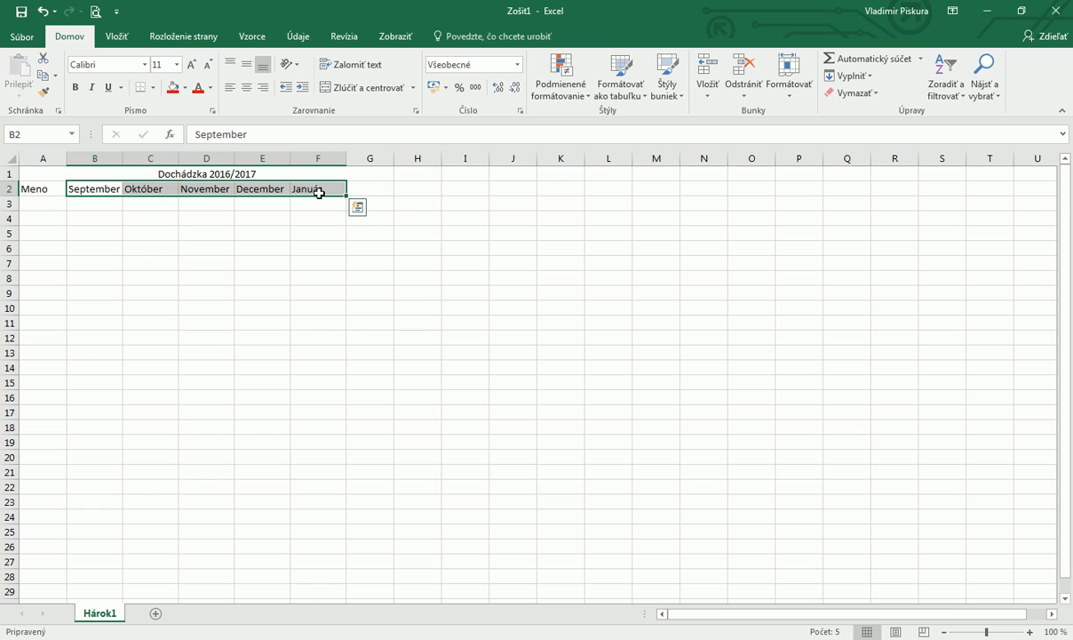
left_click(246, 88)
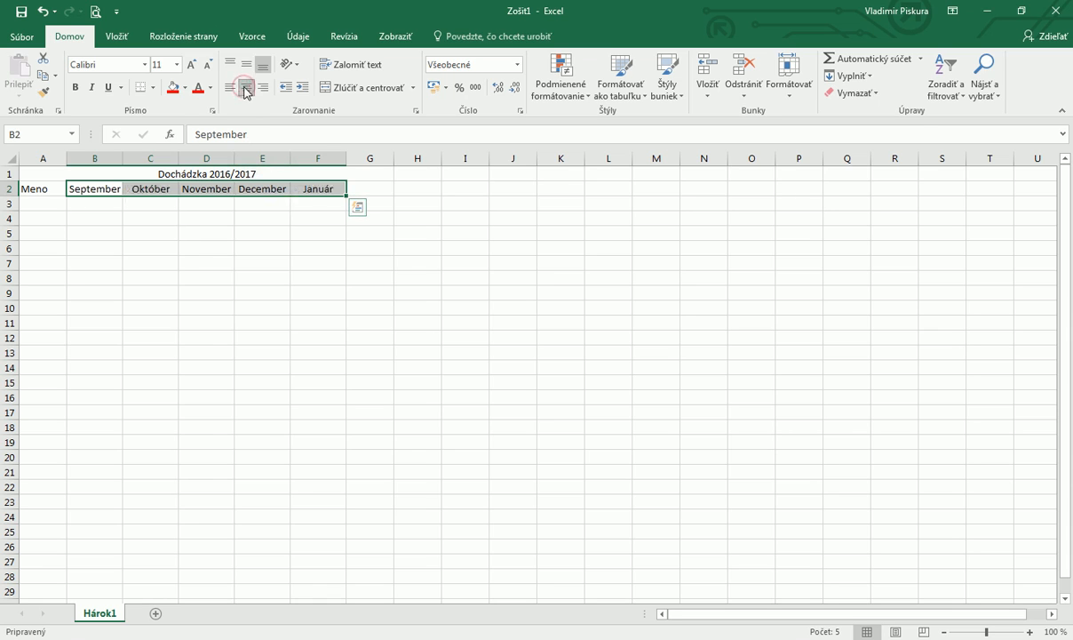
left_click(179, 254)
Fill the Meno column in A3:A7 with "Prvý", "Druhý", "Tretí", "Štvrtý" and "Piaty"
double_click(51, 207)
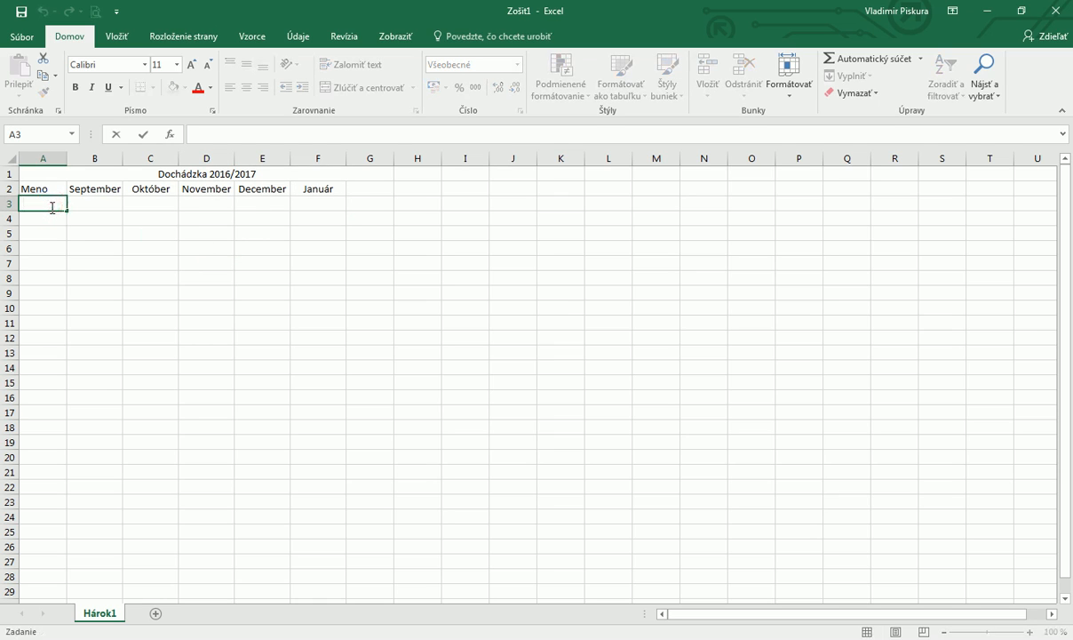
type("Prvý")
left_click(47, 216)
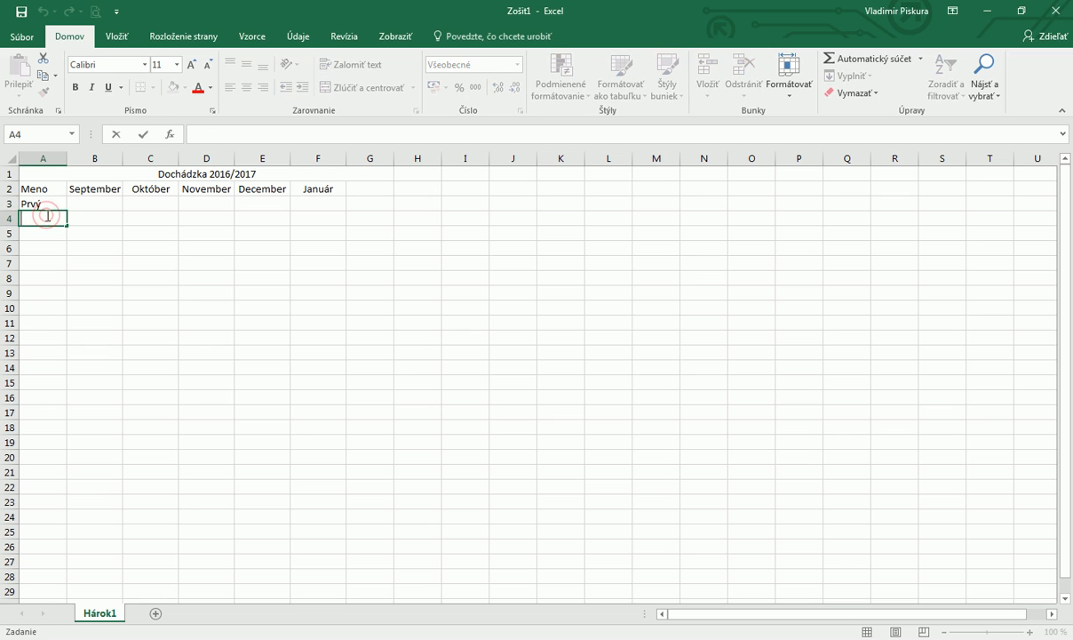
type("Druhý")
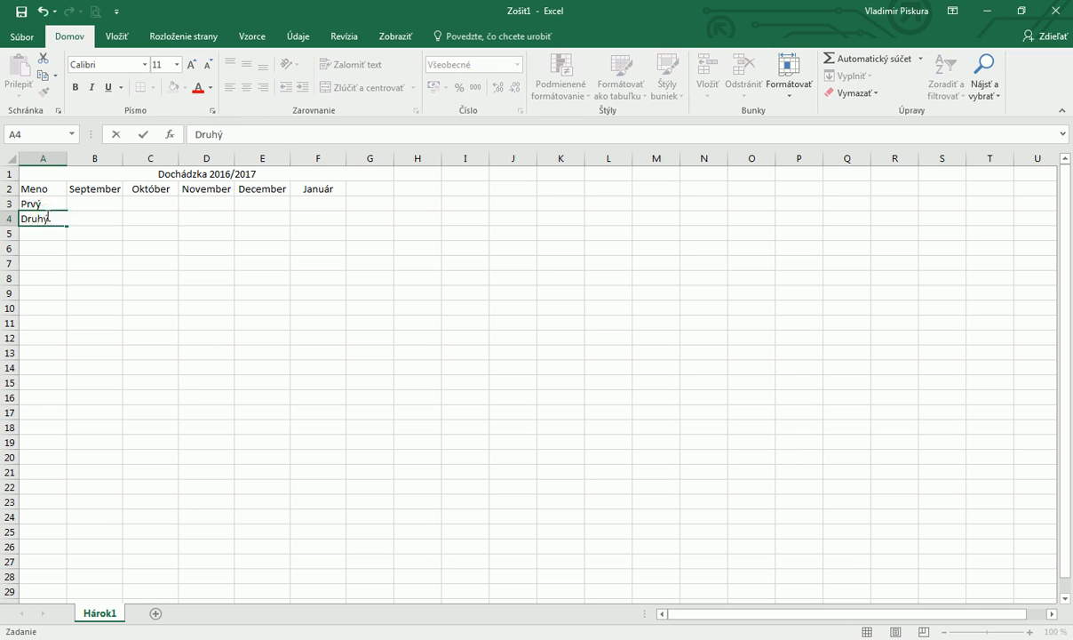
left_click(42, 232)
type("Tre")
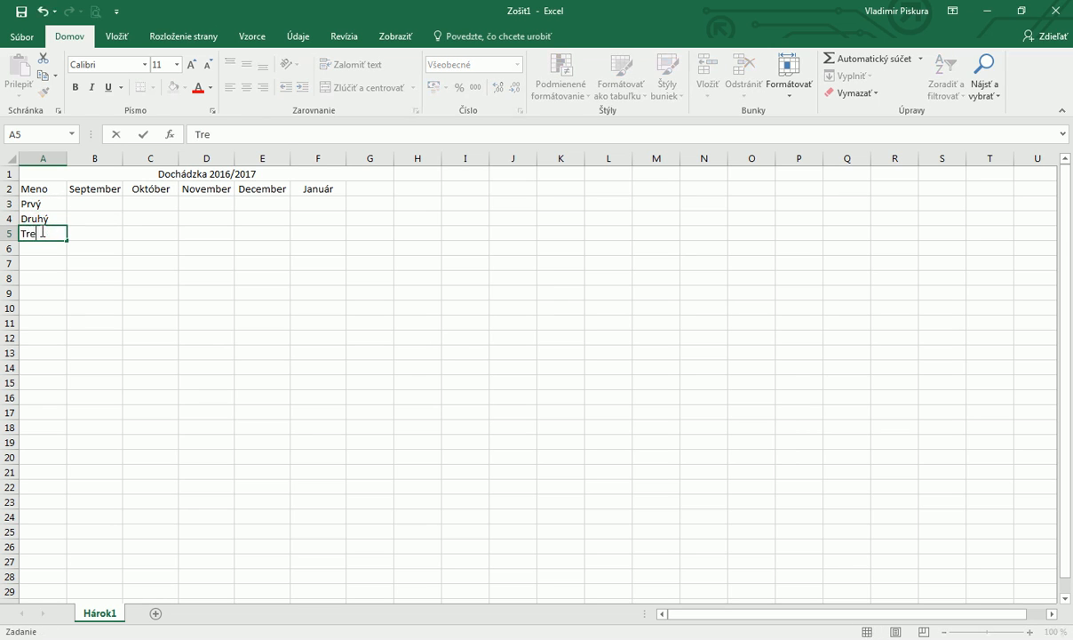
type("tí")
left_click(38, 247)
type("Š")
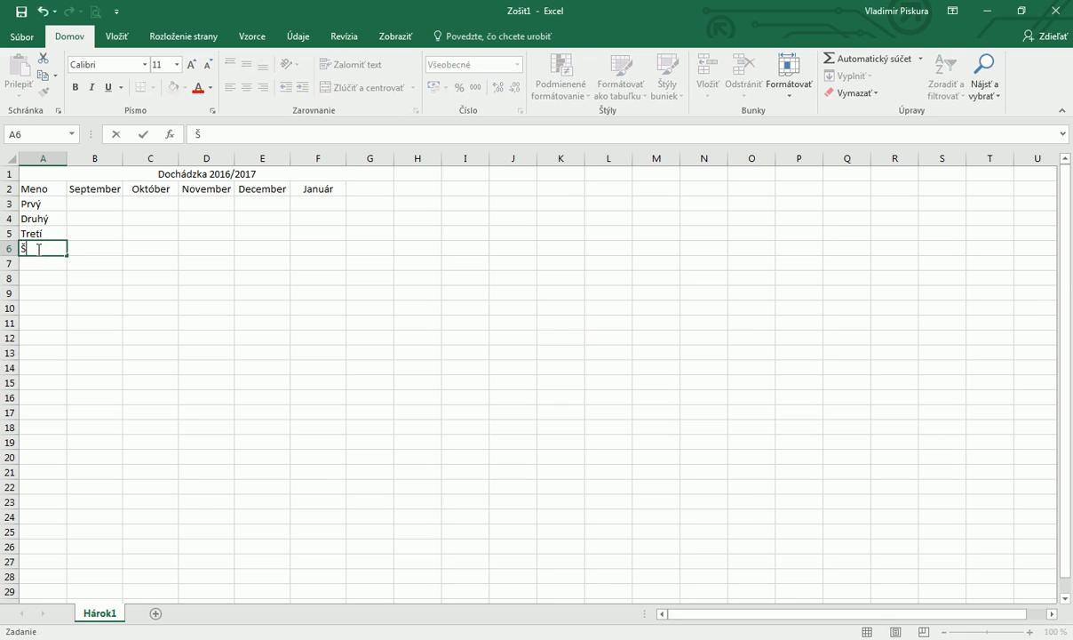
type("tvrtý")
left_click(49, 267)
type("Piaty")
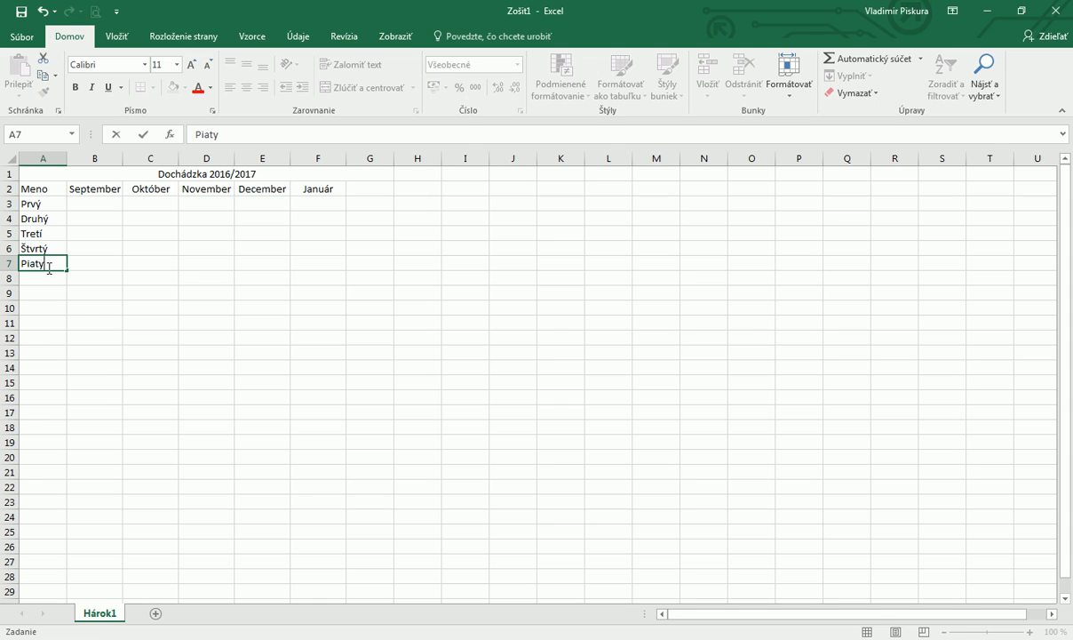
left_click(92, 287)
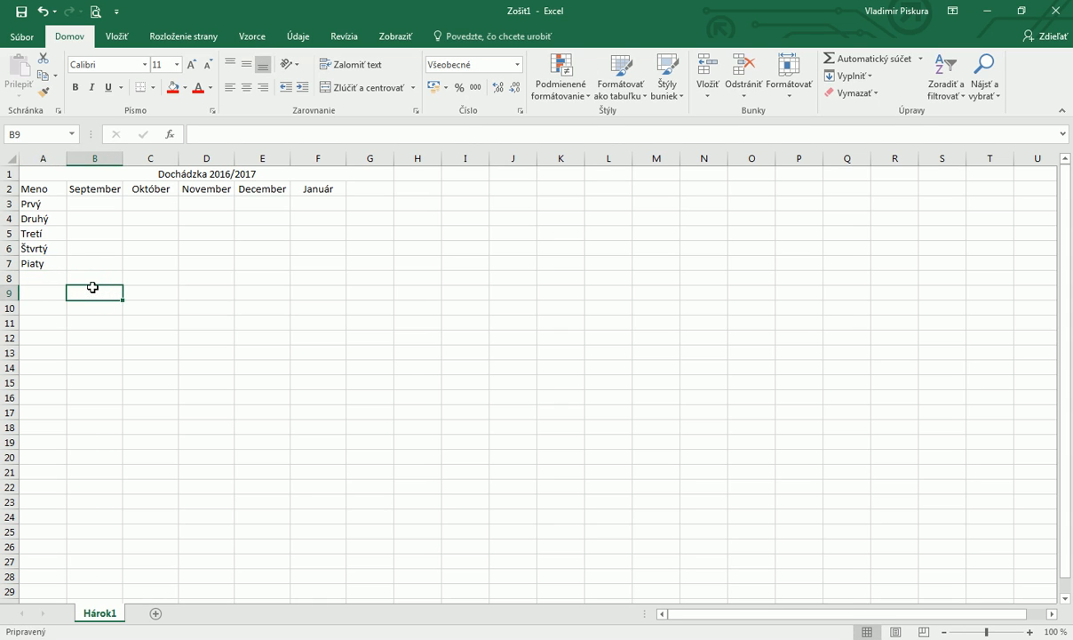
In the Prvý row, enter 1 for September in B3 and 5 for Október in C3
left_click(92, 205)
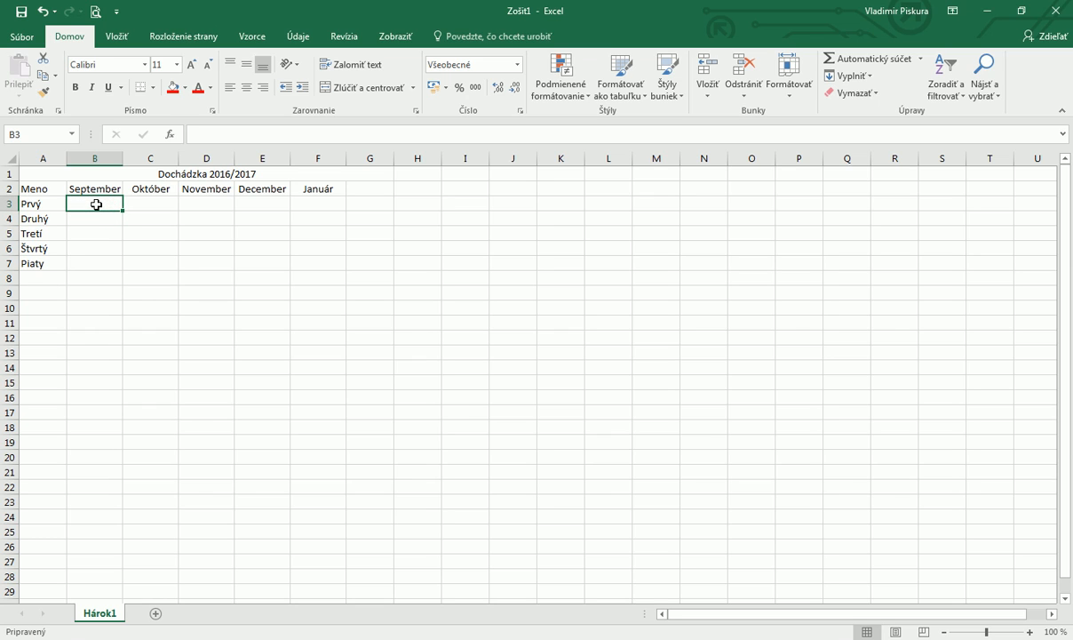
key("Right")
left_click(92, 198)
type("1")
key("Right")
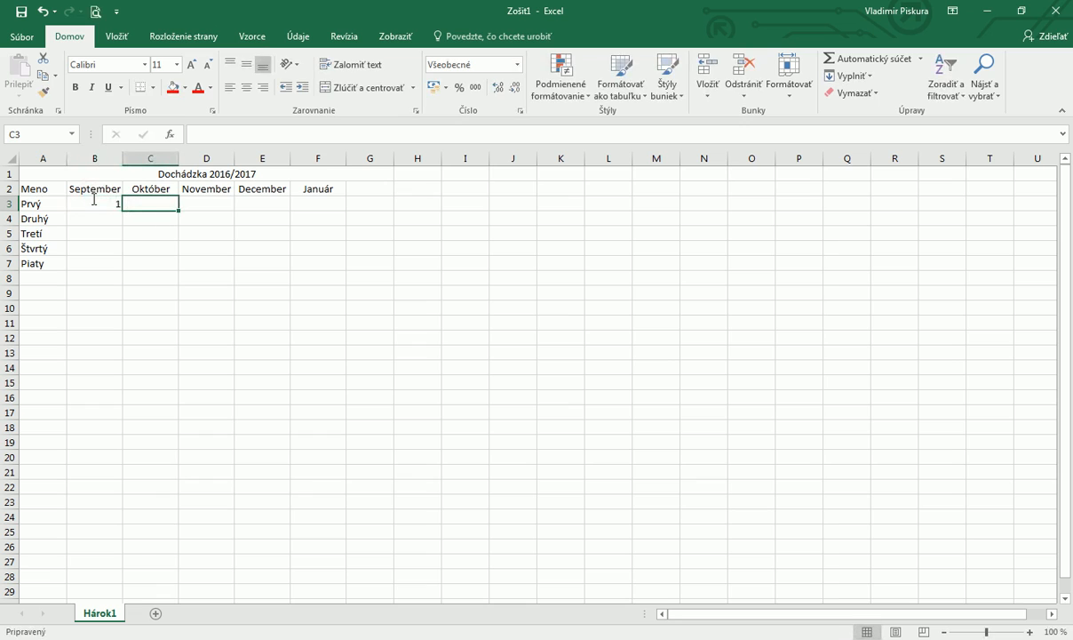
type("5")
key("Right")
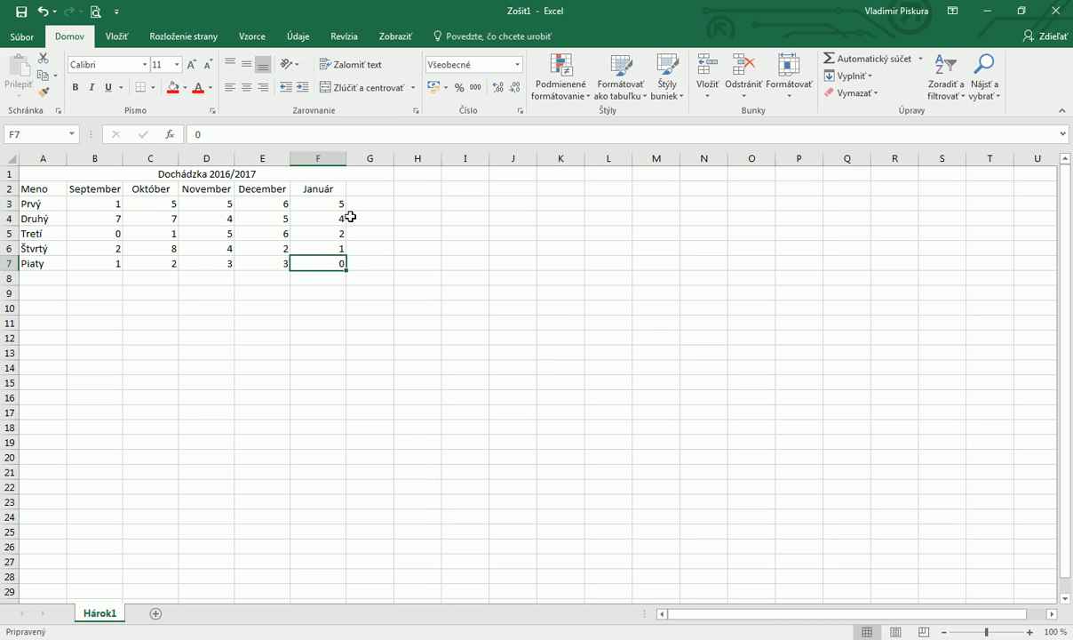
Add the label "Spolu" as a column heading in G2 and as a row heading in A8
double_click(377, 187)
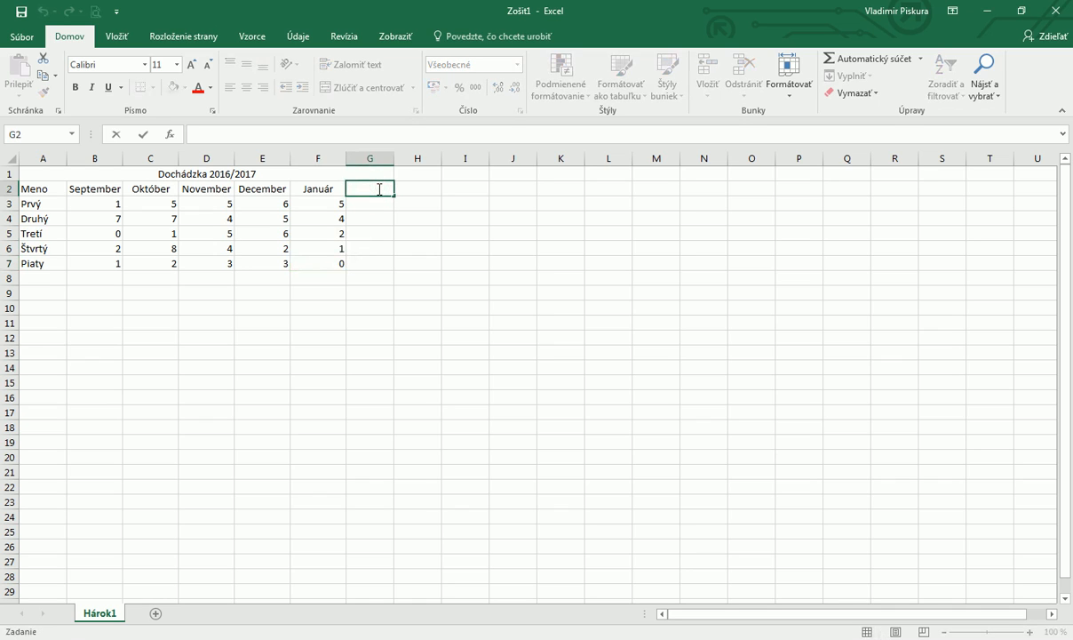
type("Spolu")
left_click(40, 281)
type("Spolu")
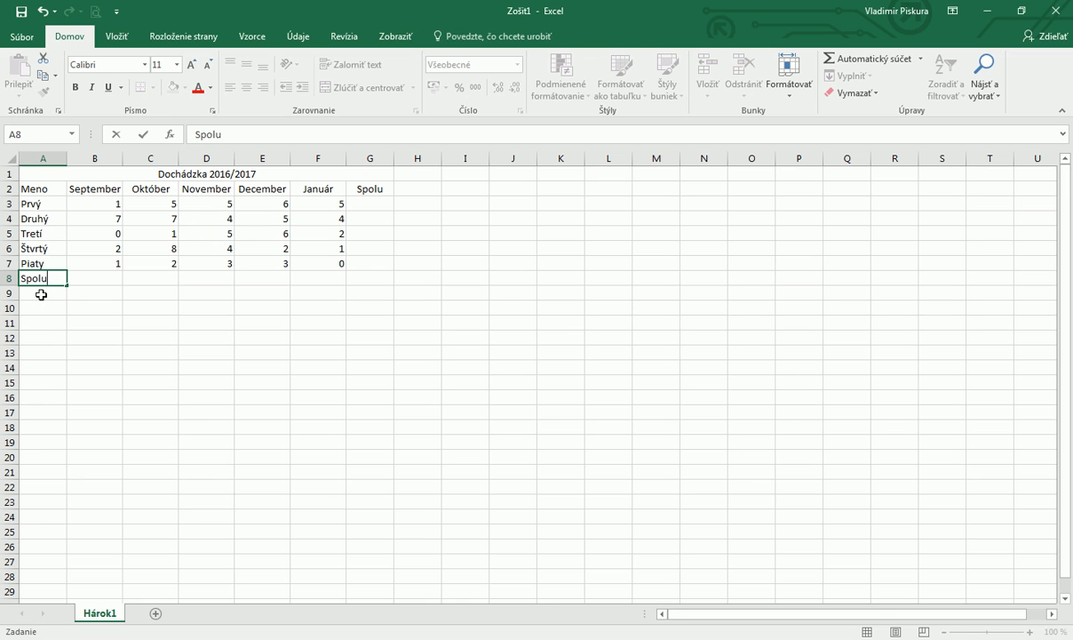
Add the row labels "Min" in A9 and "Max" in A10 below Spolu
left_click(41, 294)
double_click(41, 293)
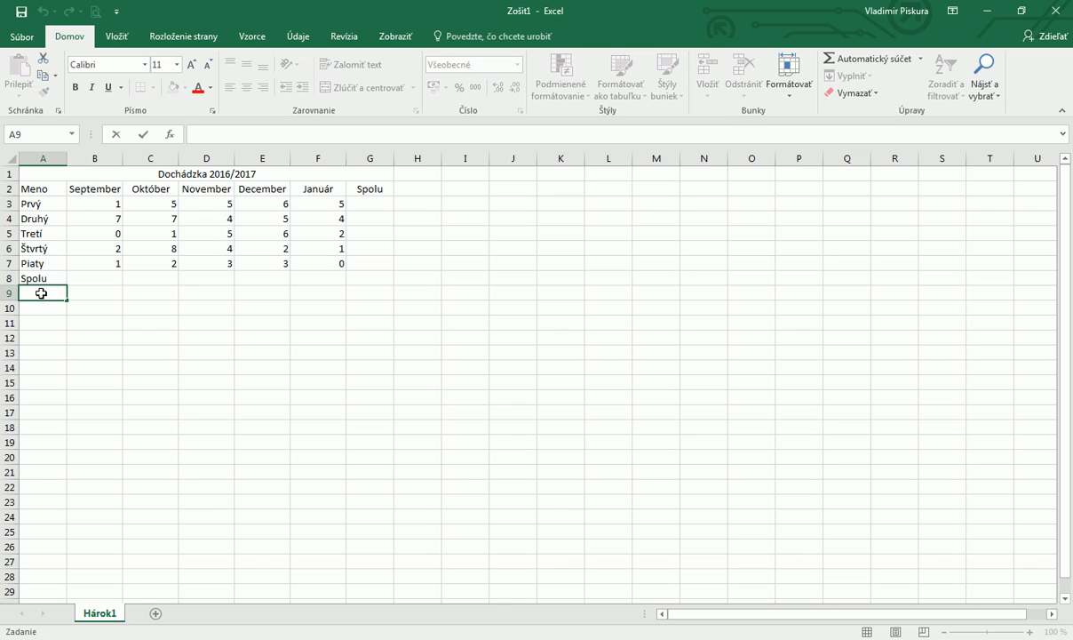
type("Min")
key("Return")
type("Max")
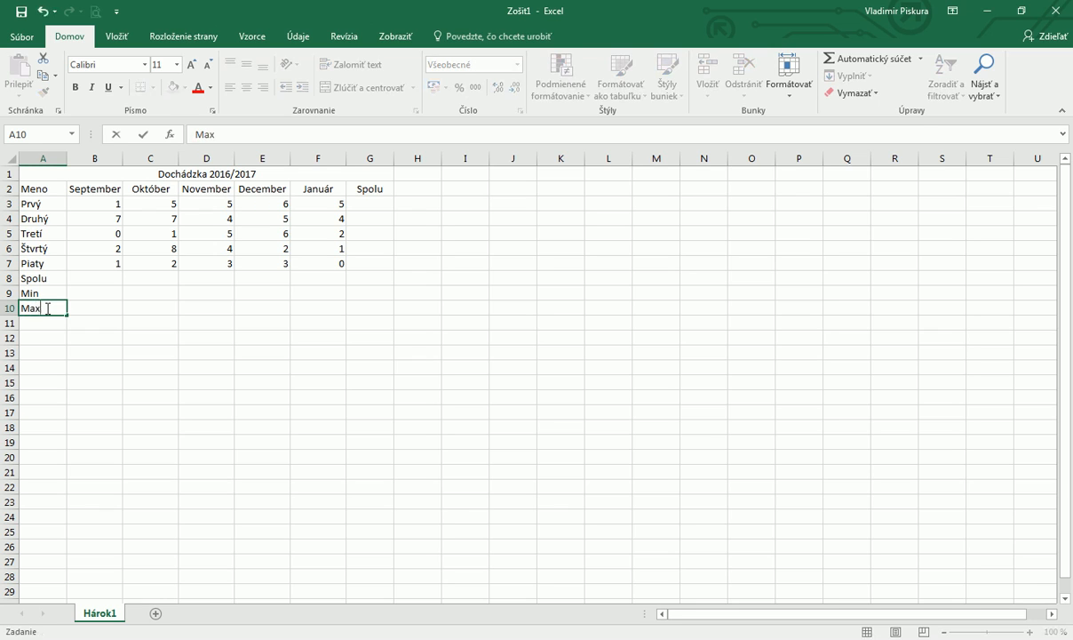
key("Return")
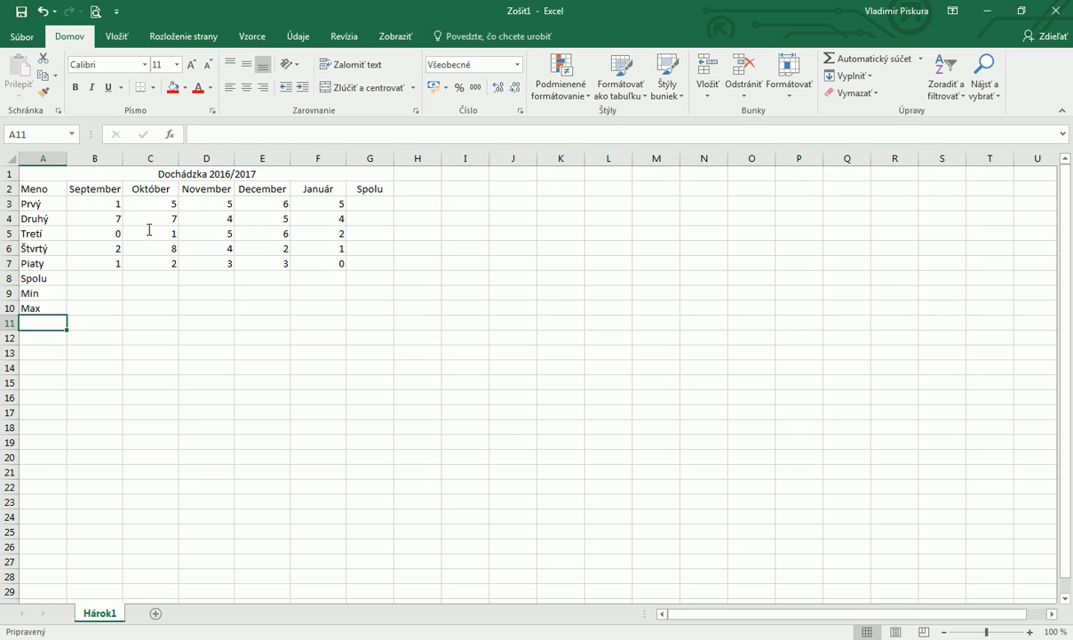
Insert a new row above Min and label it "Priemer" in A9
right_click(9, 294)
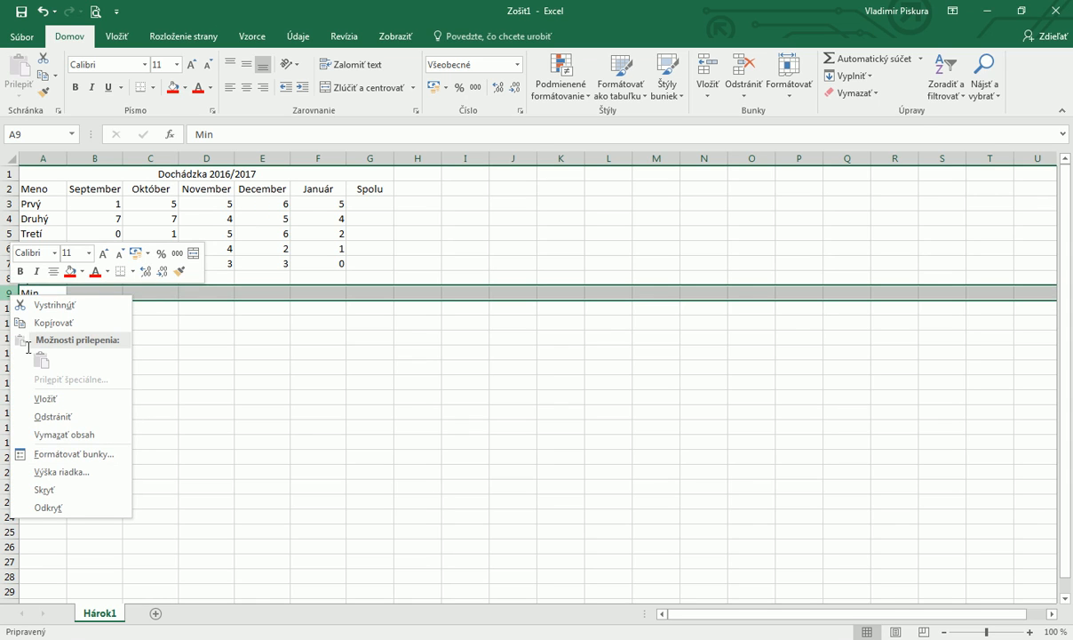
left_click(43, 397)
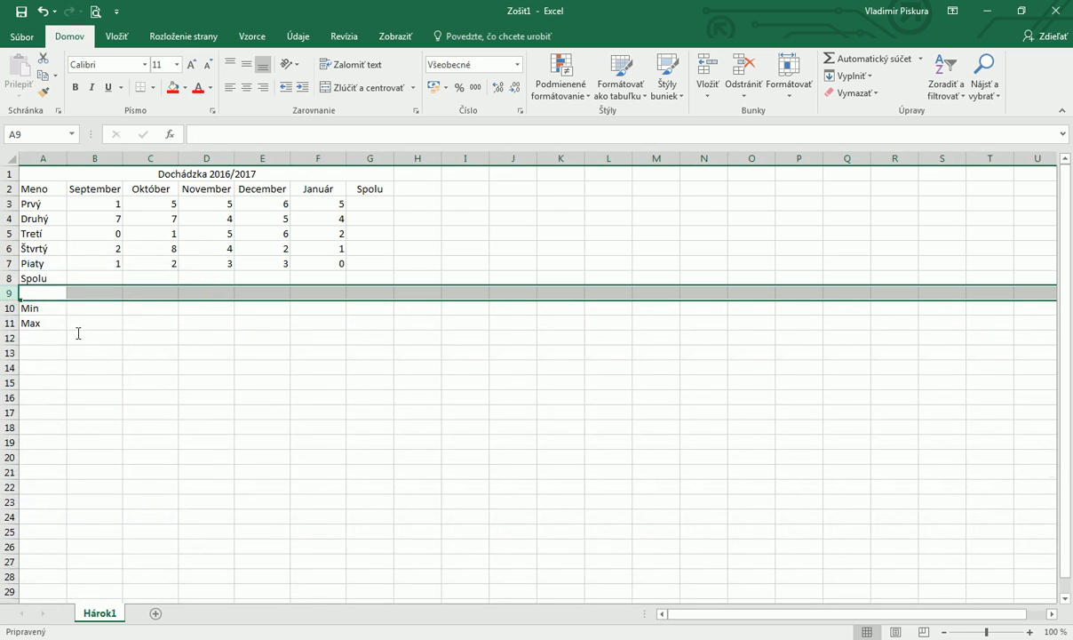
double_click(34, 296)
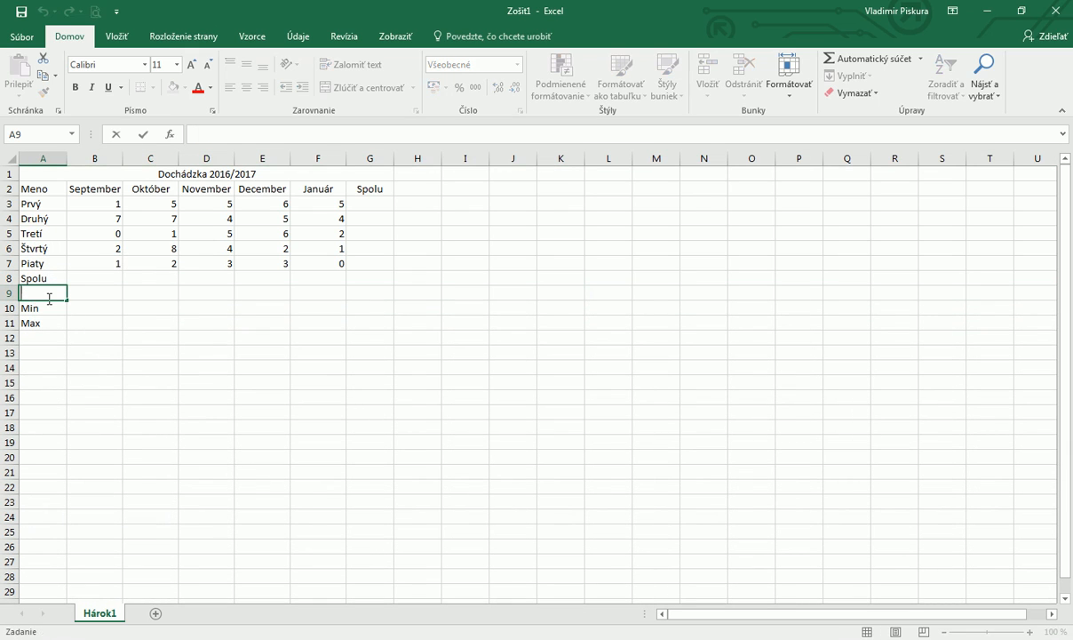
type("Pre")
type("iemer")
left_click(70, 381)
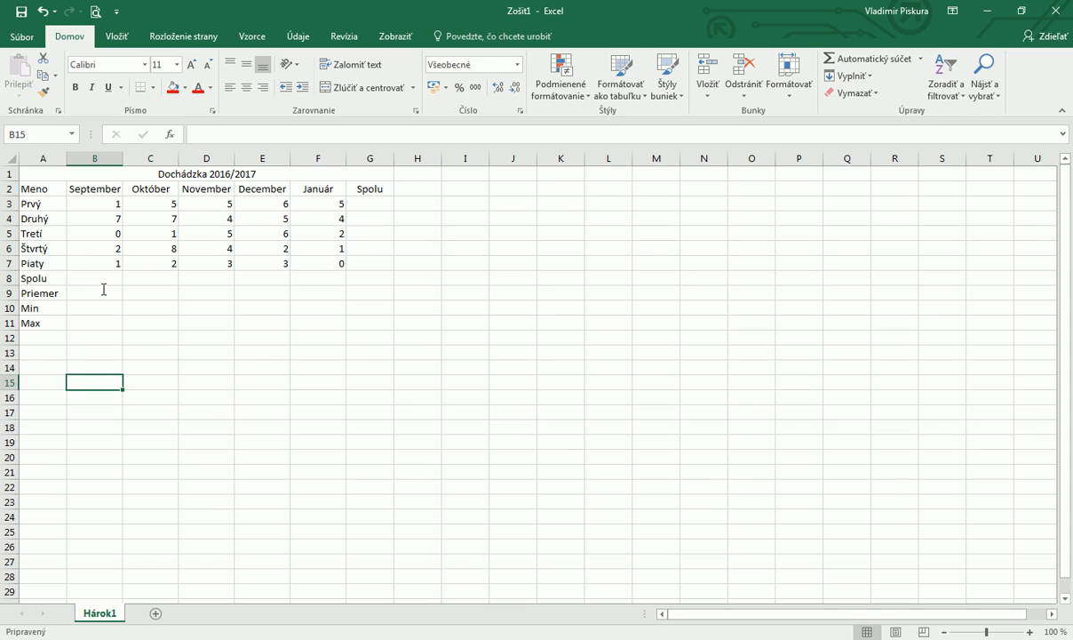
Total September in B8 with =SUM(B3:B7) and copy the formula across to F8
left_click(99, 281)
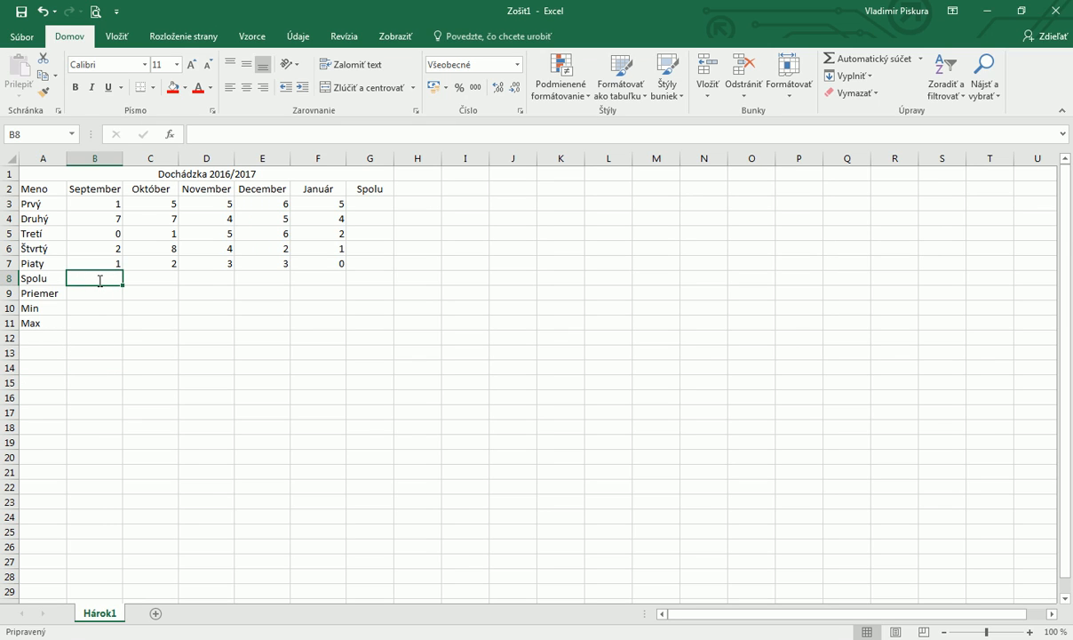
left_click(869, 57)
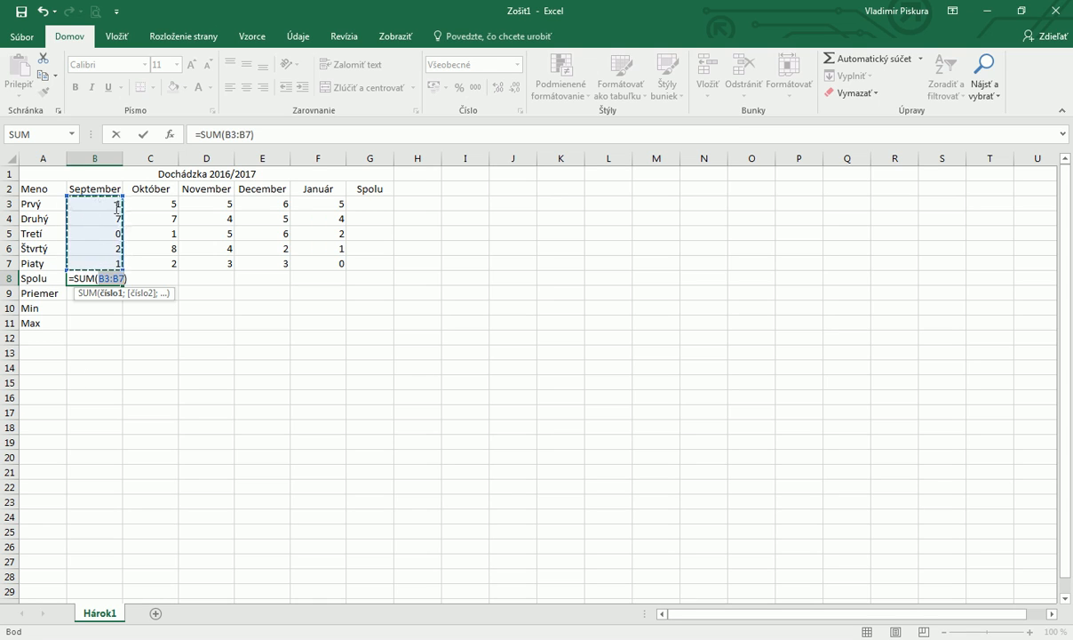
key("Return")
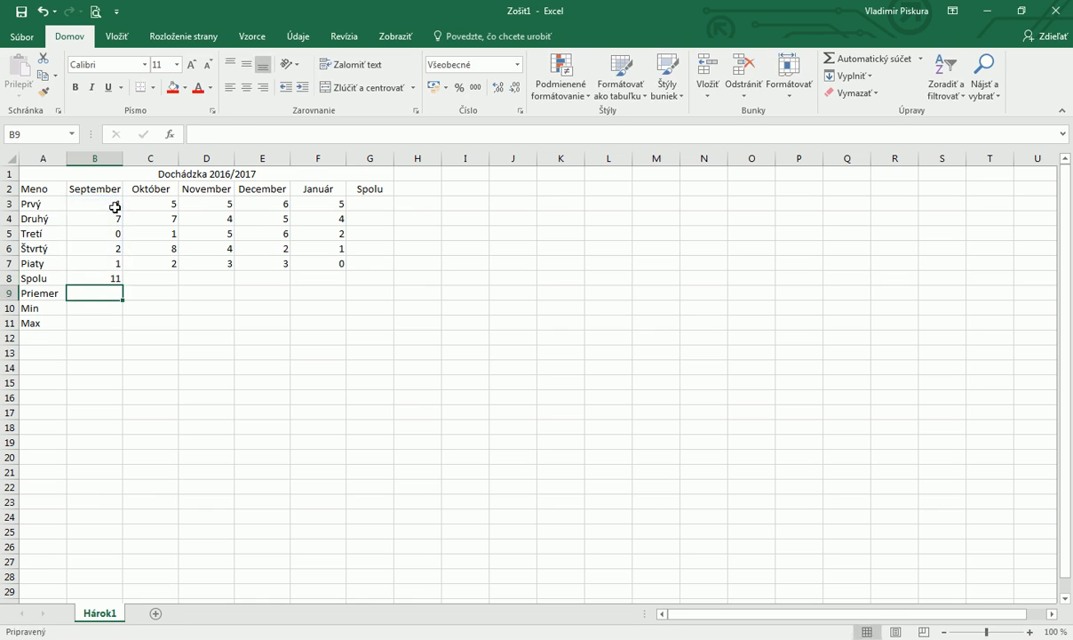
left_click(107, 279)
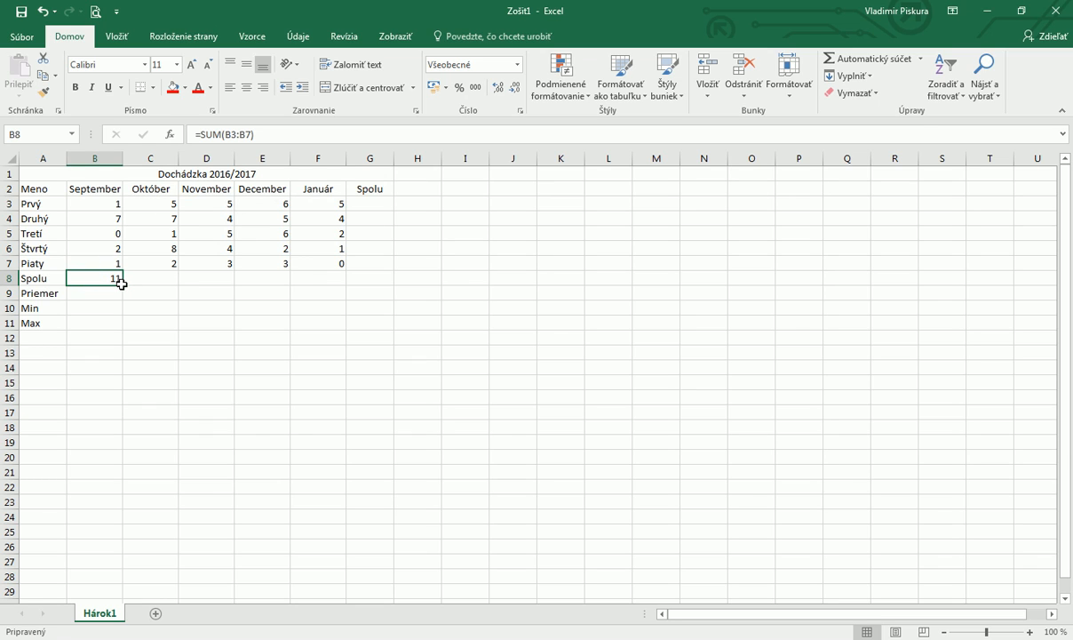
left_click_drag(122, 283, 336, 283)
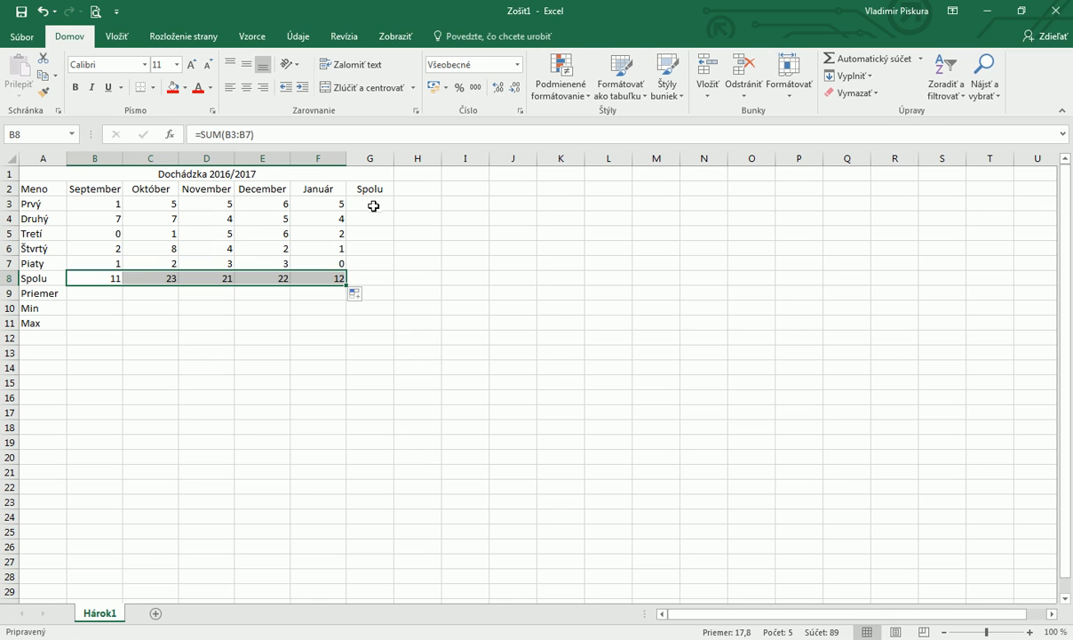
Total the Prvý row in G3 with =SUM(B3:F3) and copy the formula down to G7
left_click(374, 206)
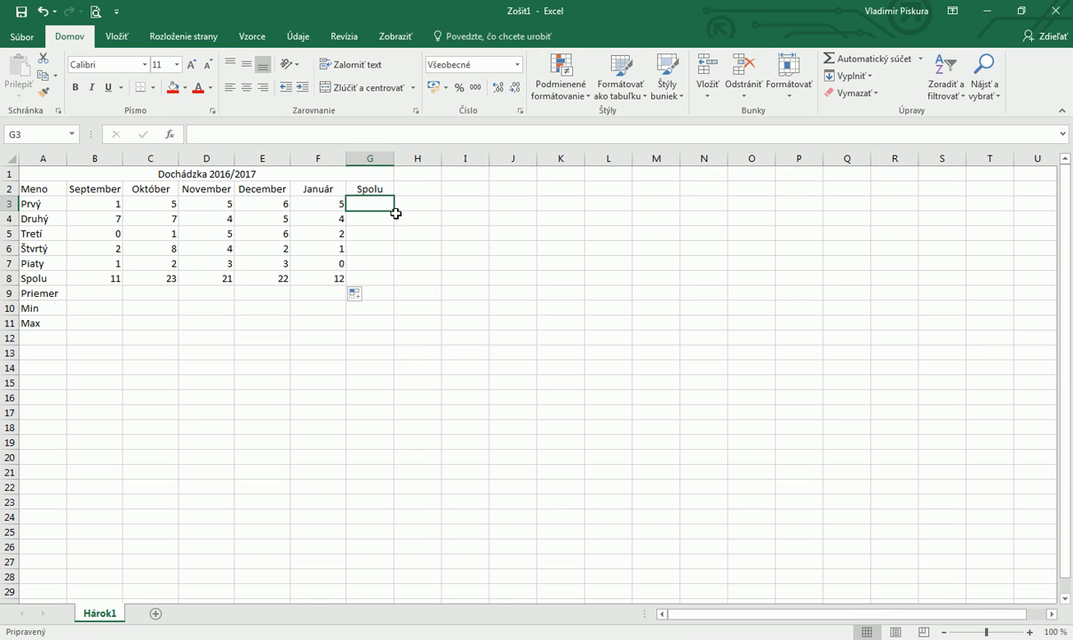
left_click(862, 58)
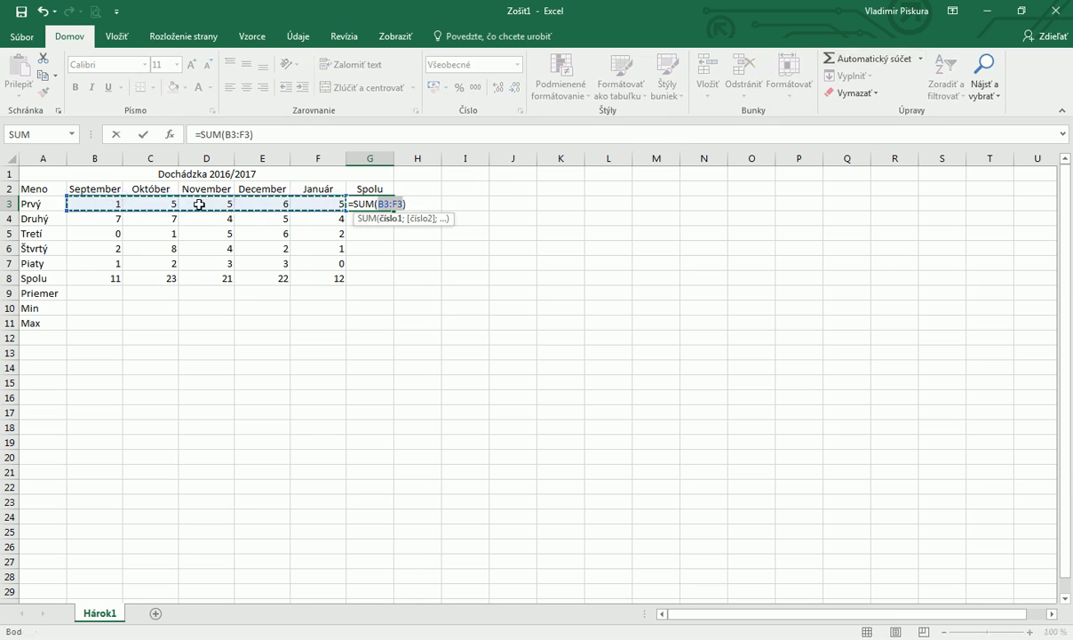
left_click_drag(88, 206, 201, 206)
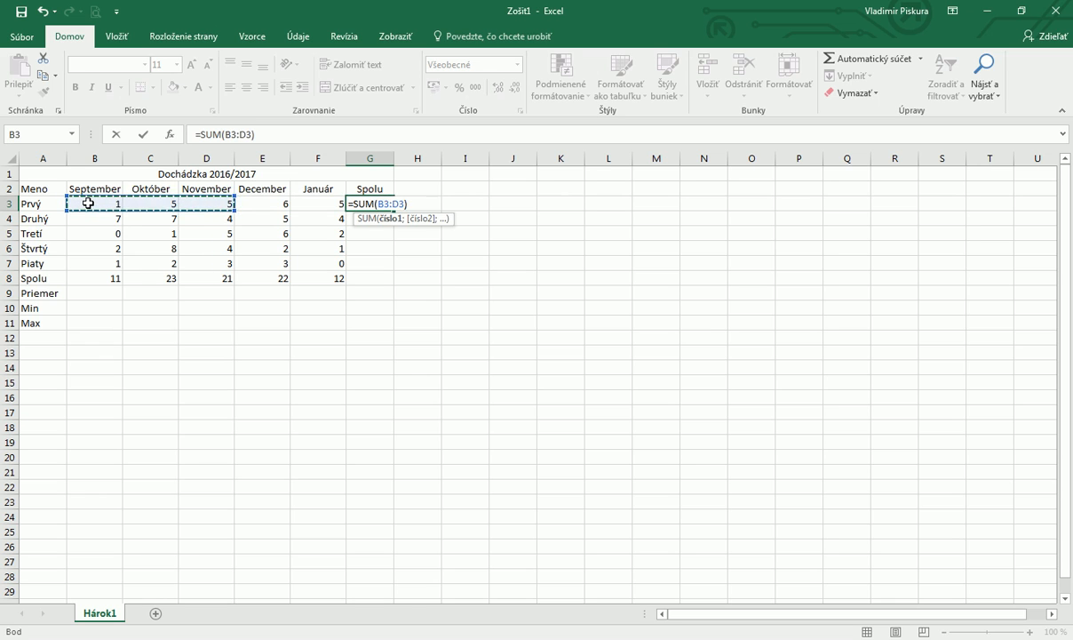
left_click_drag(85, 205, 315, 202)
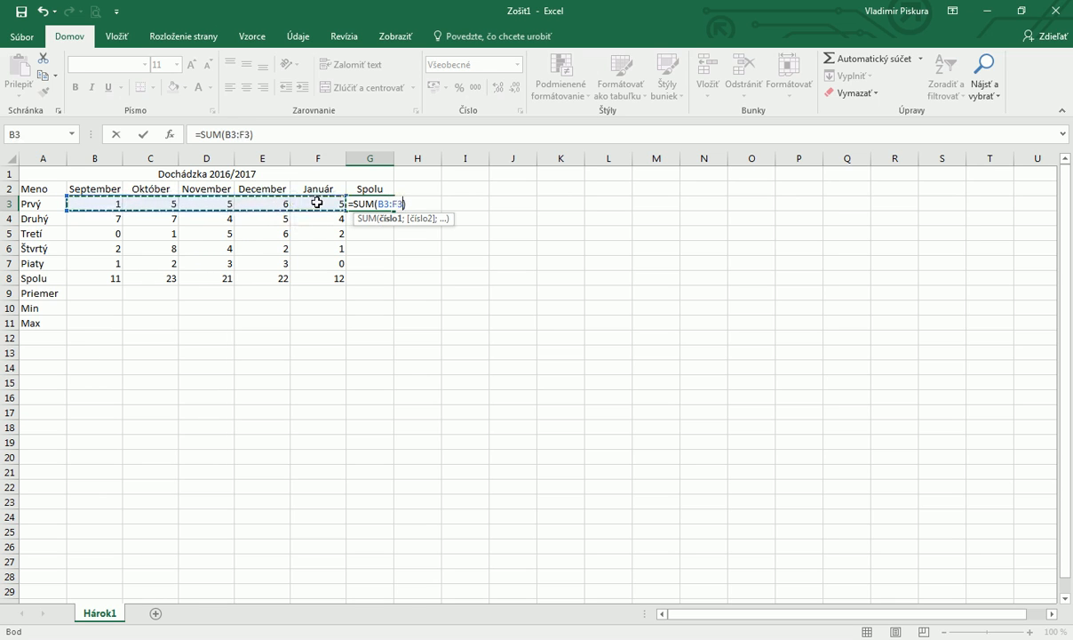
key("Return")
left_click(374, 203)
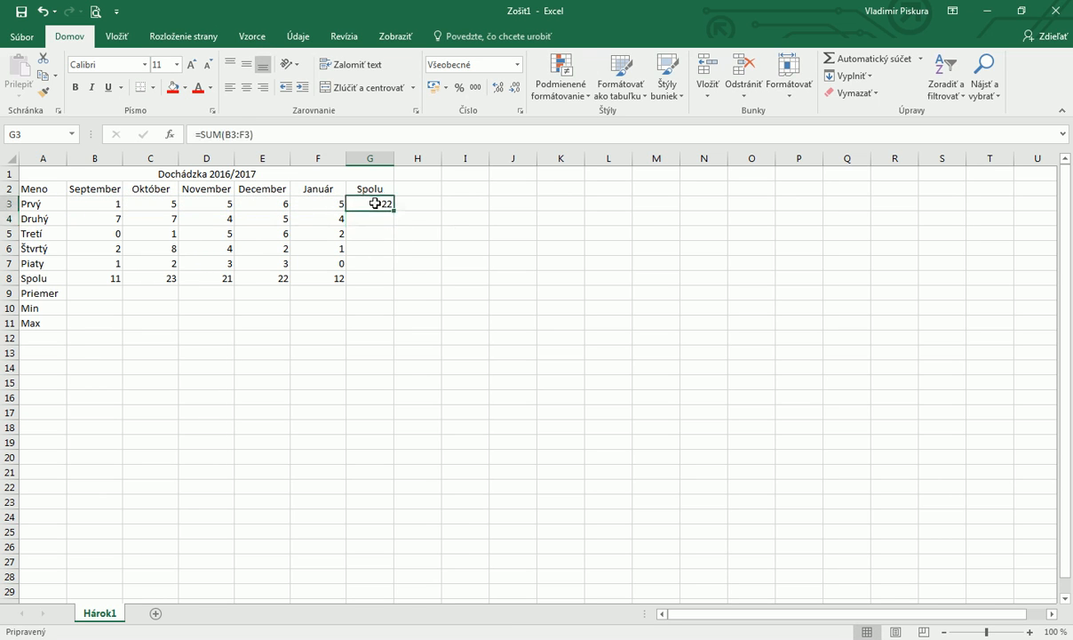
left_click_drag(392, 209, 389, 264)
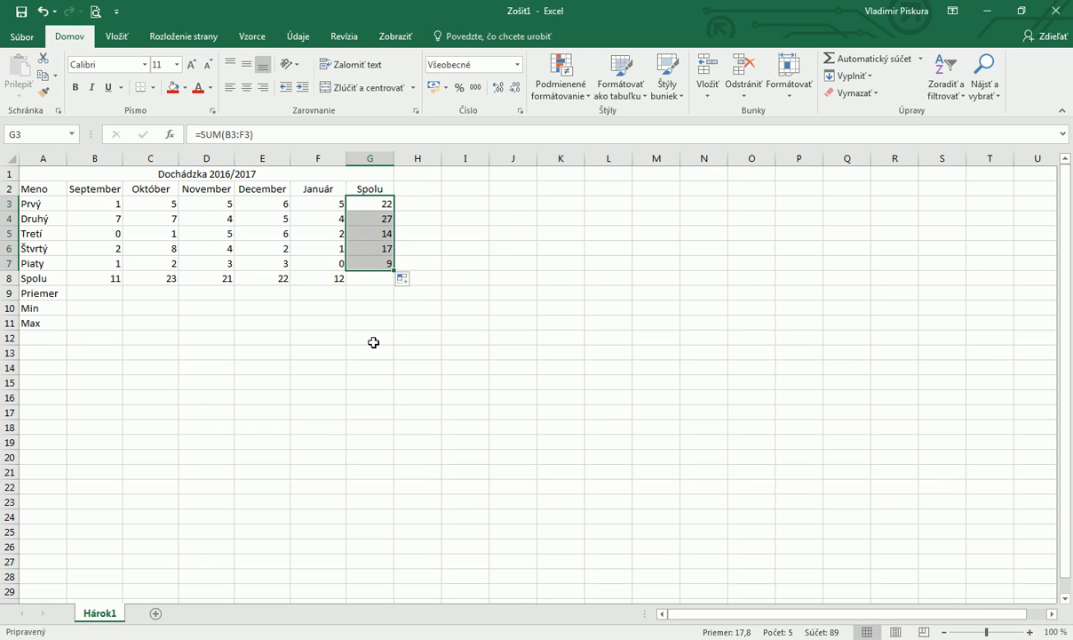
Try to total the Spolu column in G8 with AutoSum by adjusting the suggested range
left_click(375, 278)
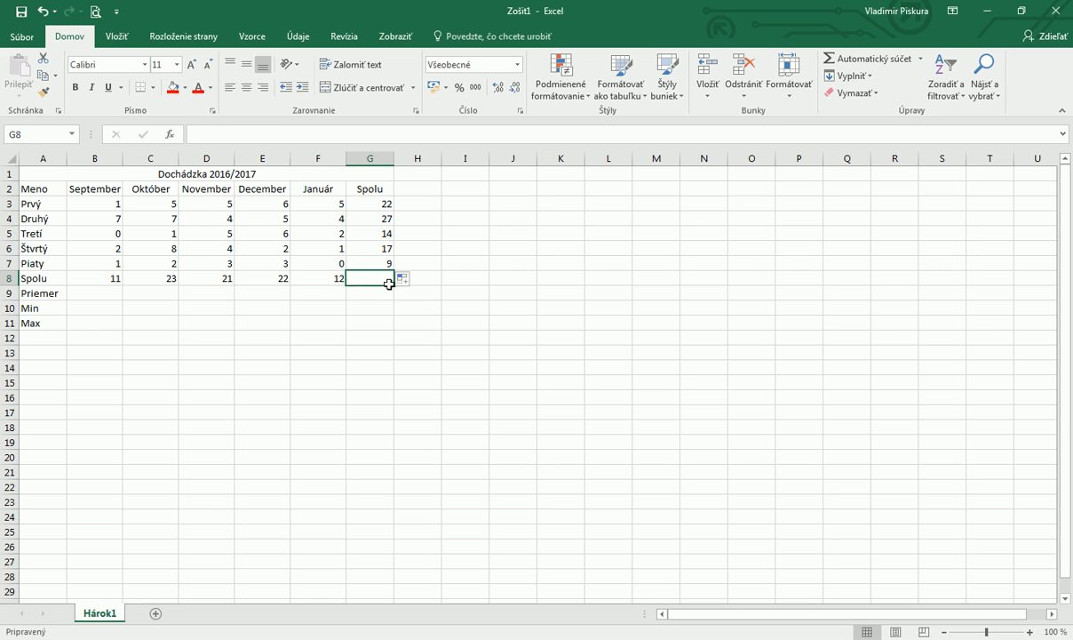
left_click(874, 55)
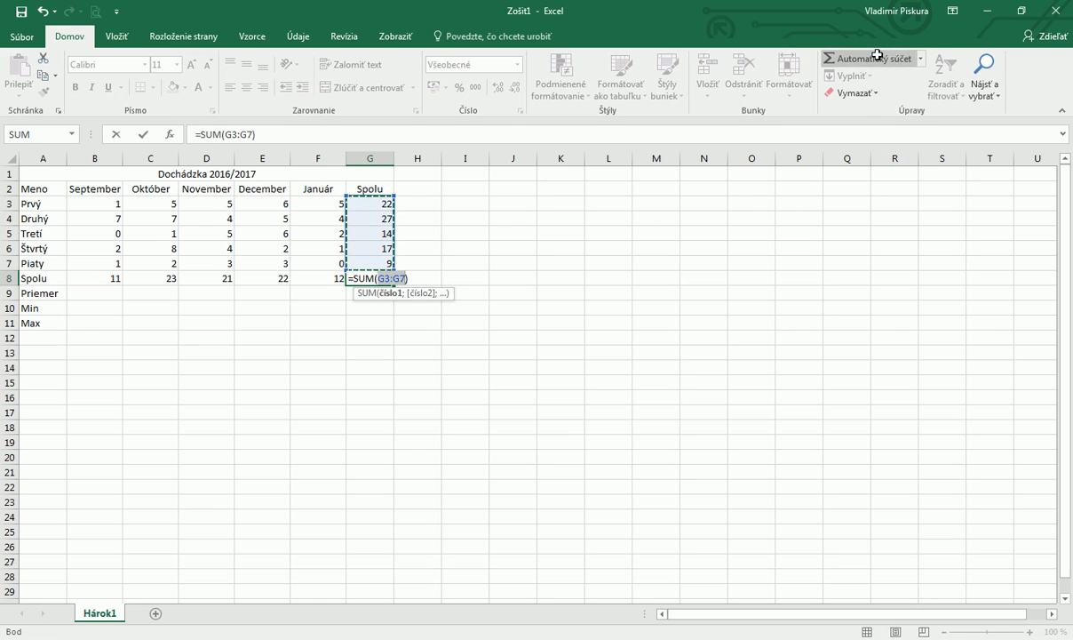
left_click_drag(370, 195, 379, 249)
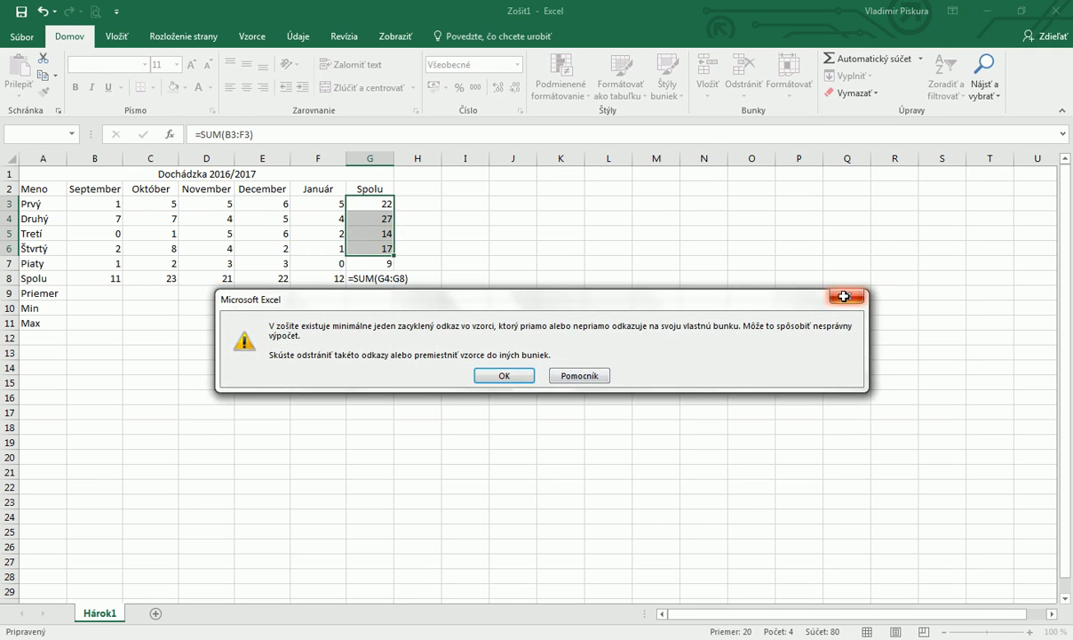
key("Return")
left_click(381, 323)
Replace the formula in G8 with a sum of the row totals in G3:G7
left_click(381, 278)
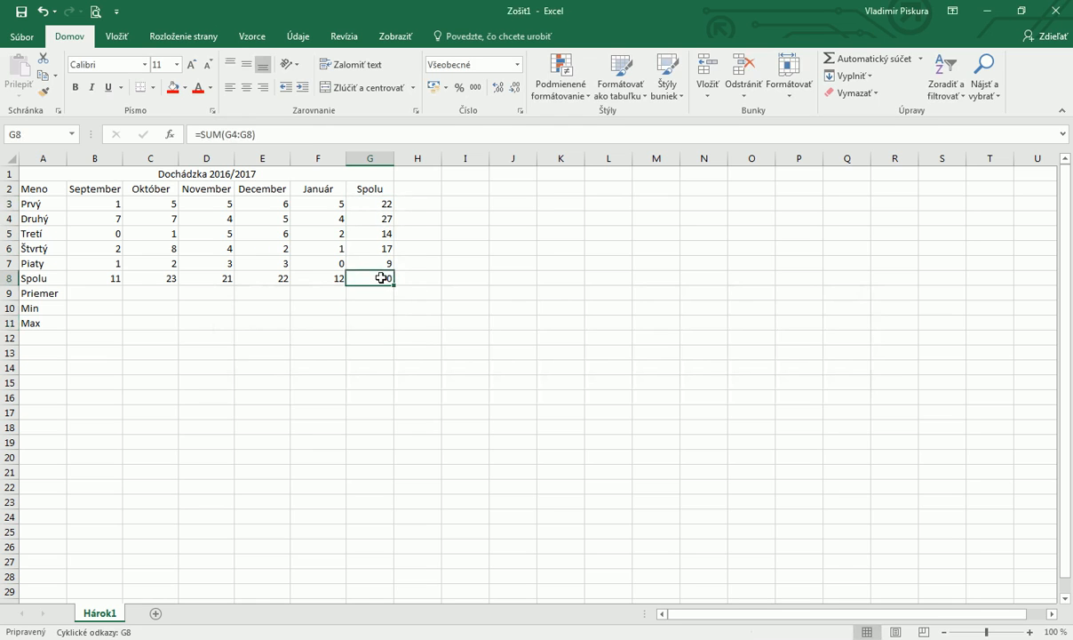
left_click(871, 58)
left_click_drag(372, 205, 375, 266)
key("Return")
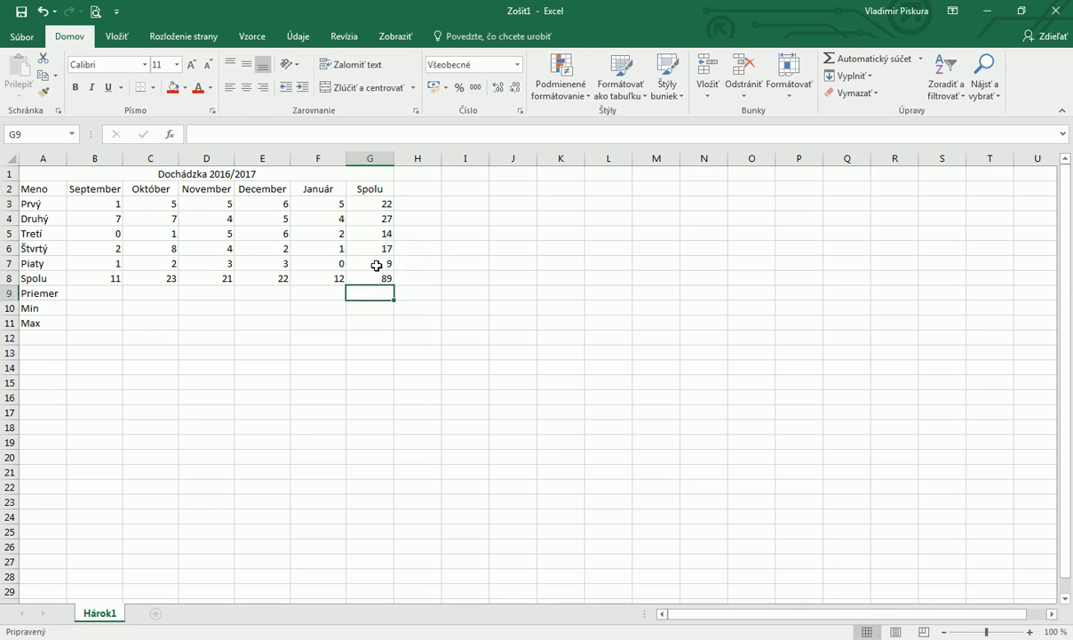
left_click(414, 353)
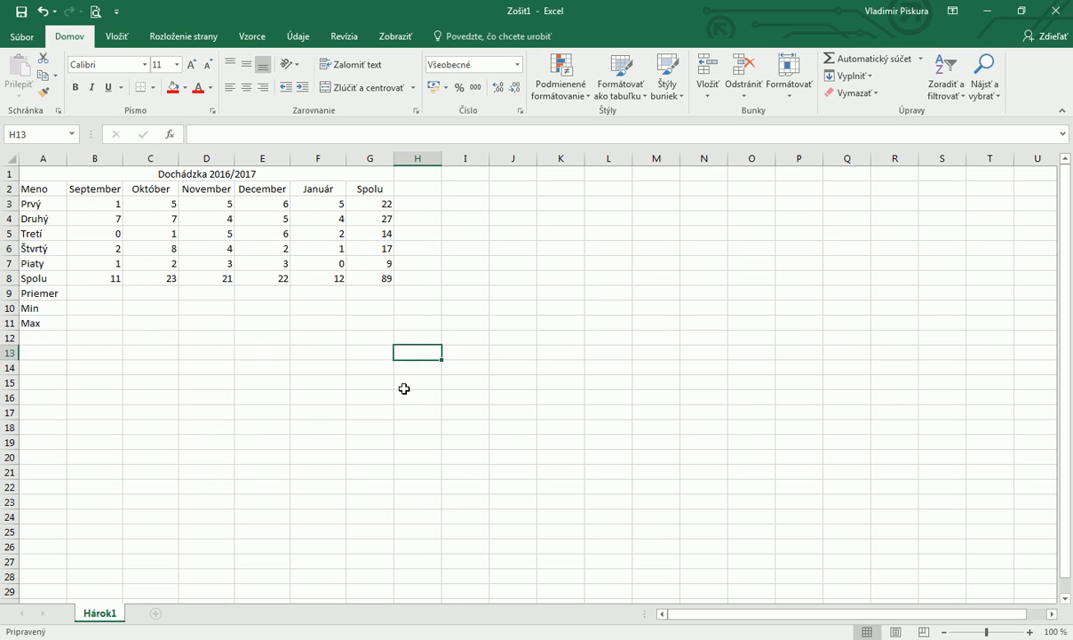
Calculate the September average in B9 with =AVERAGE(B3:B7) and copy the formula across to F9
left_click(90, 295)
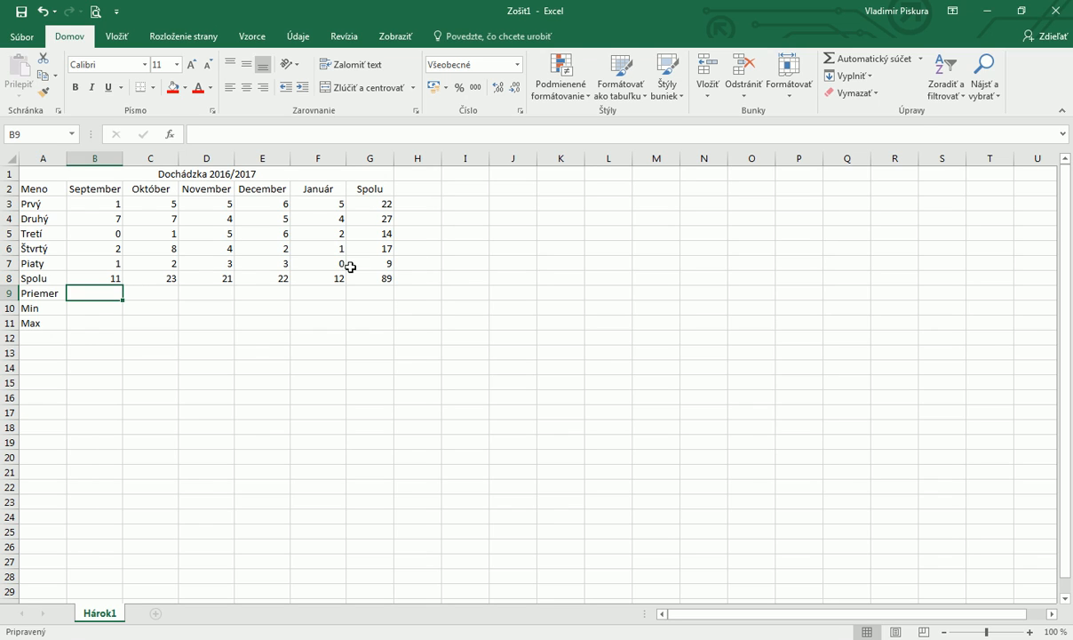
left_click(922, 59)
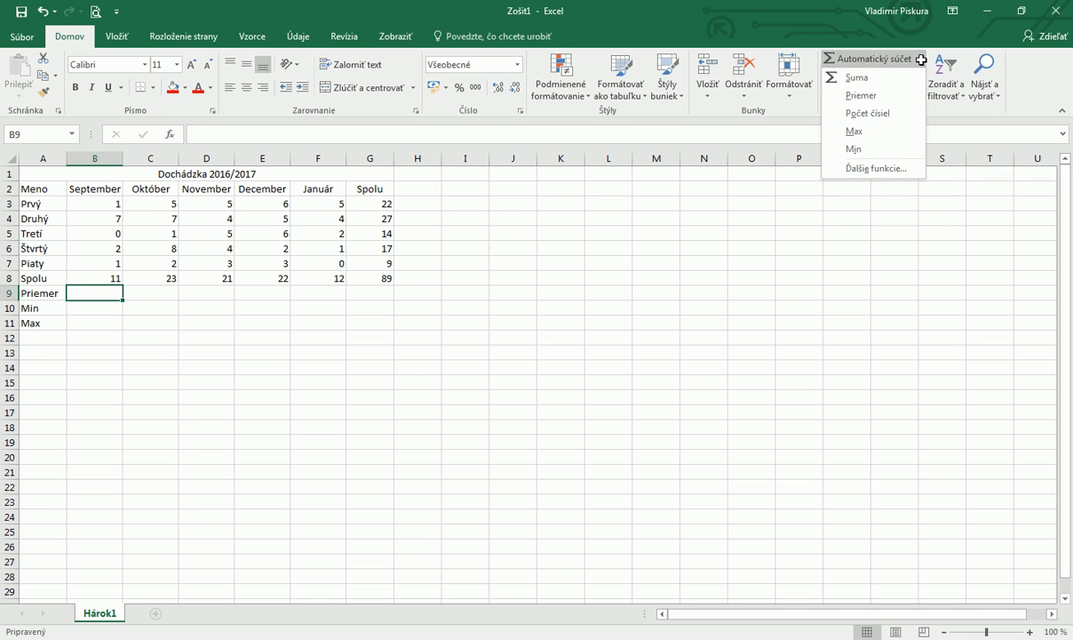
left_click(886, 95)
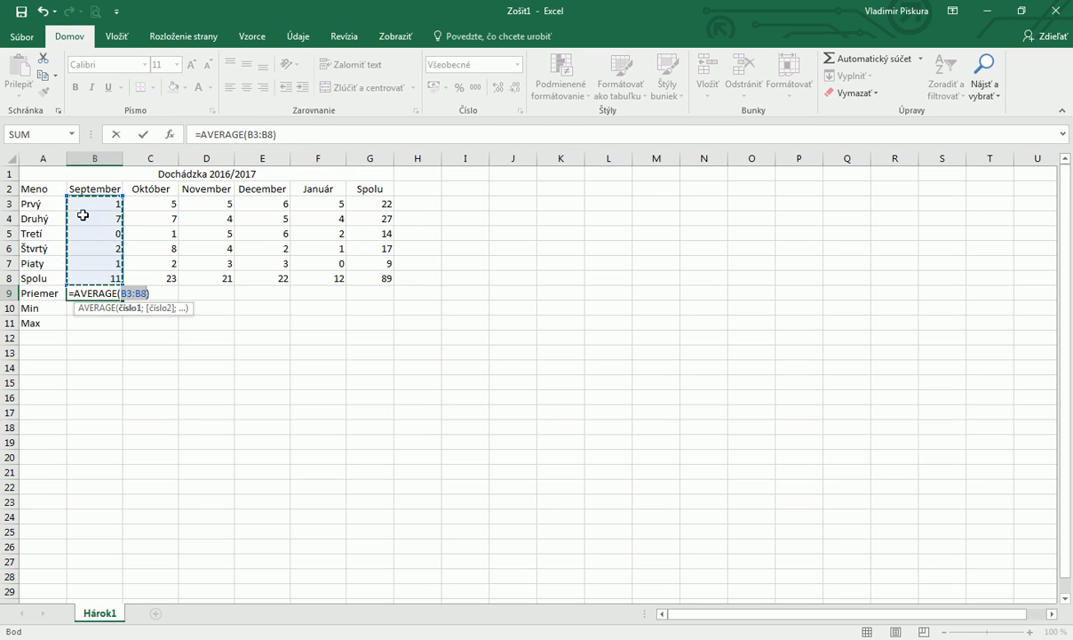
left_click_drag(84, 204, 89, 257)
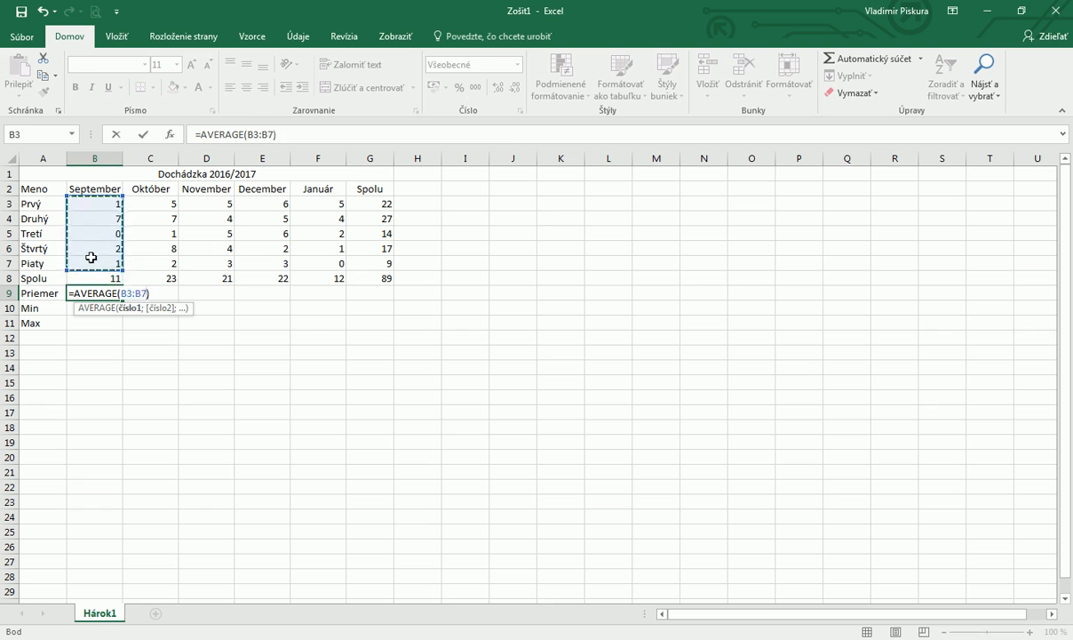
key("Return")
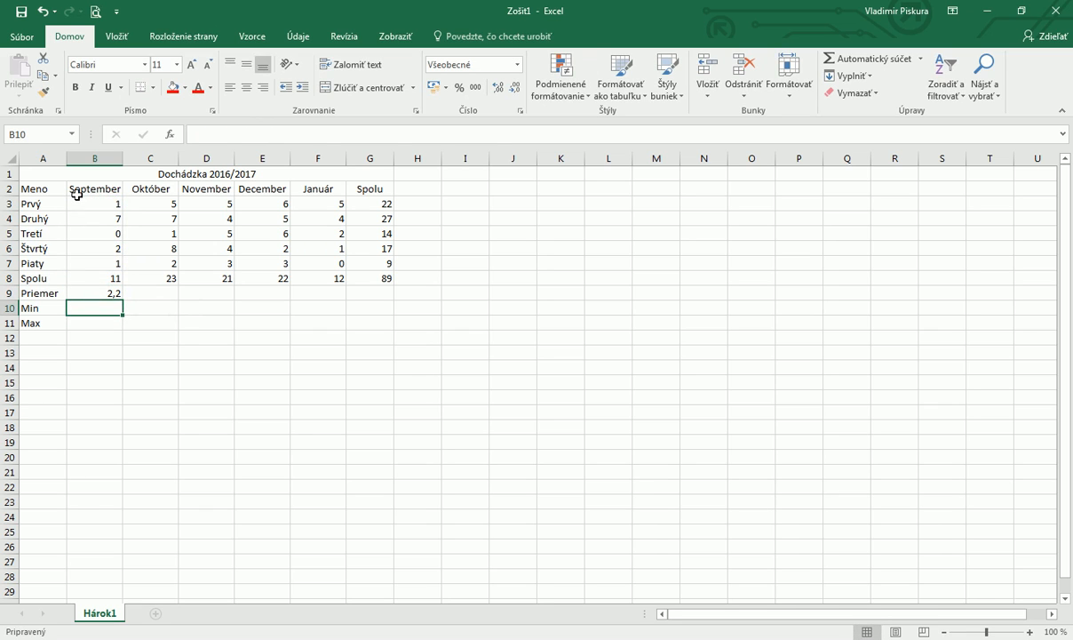
left_click(101, 295)
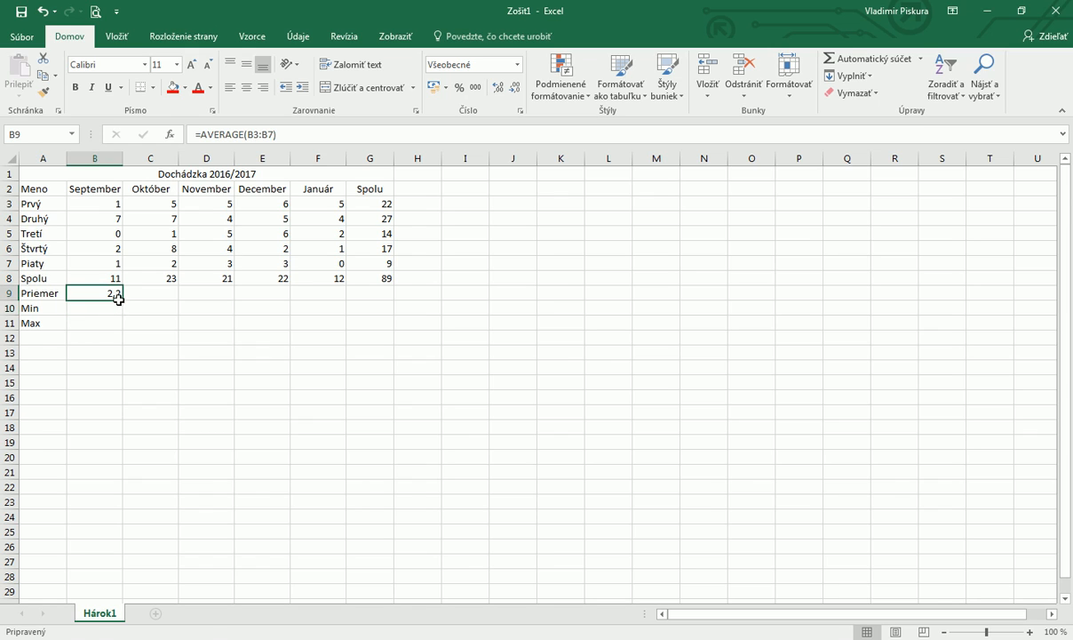
left_click_drag(119, 299, 345, 294)
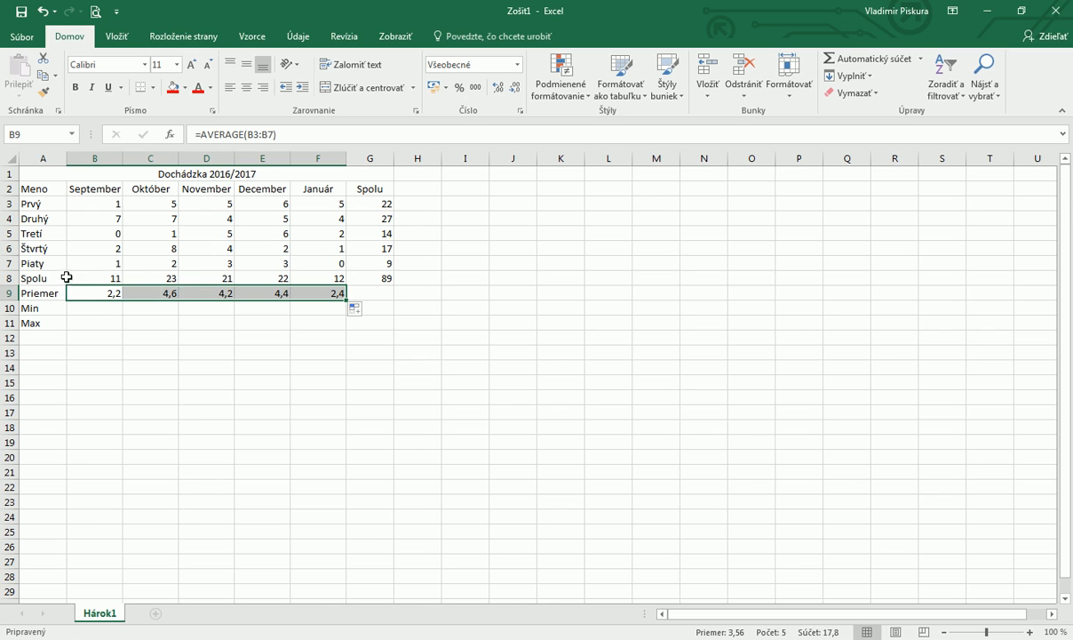
Calculate the September minimum in B10 with =MIN(B3:B7) and copy the formula across to F10
left_click(88, 315)
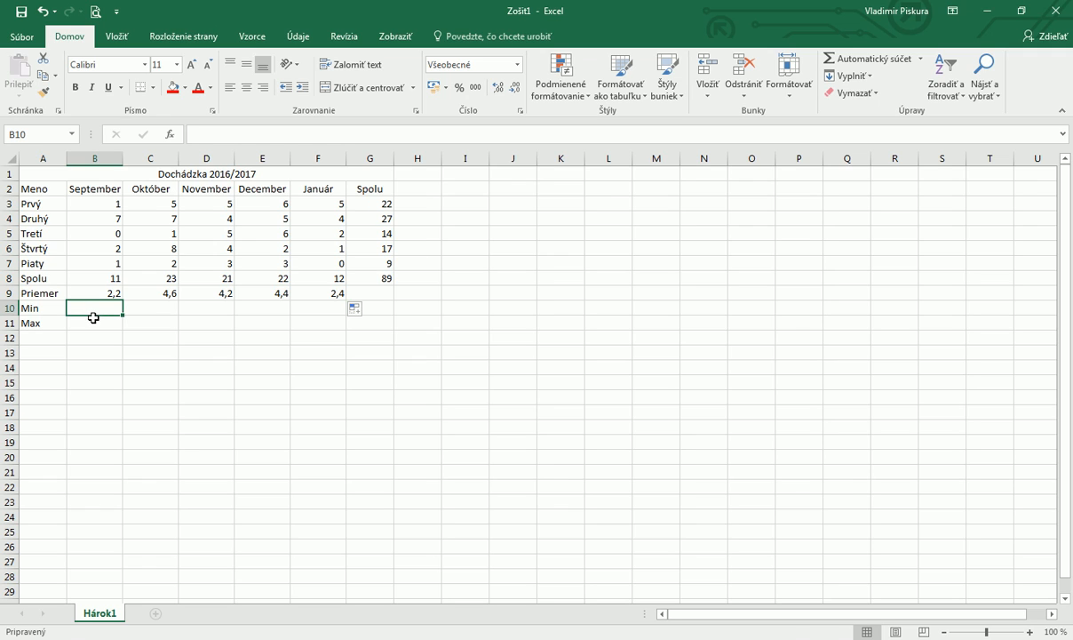
left_click(921, 59)
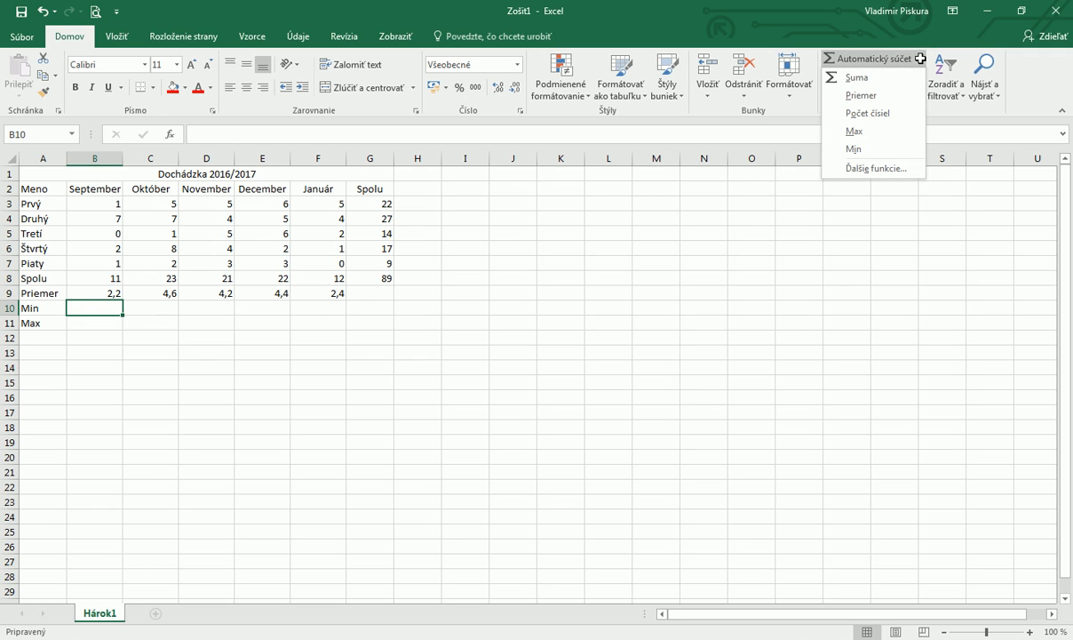
left_click(866, 151)
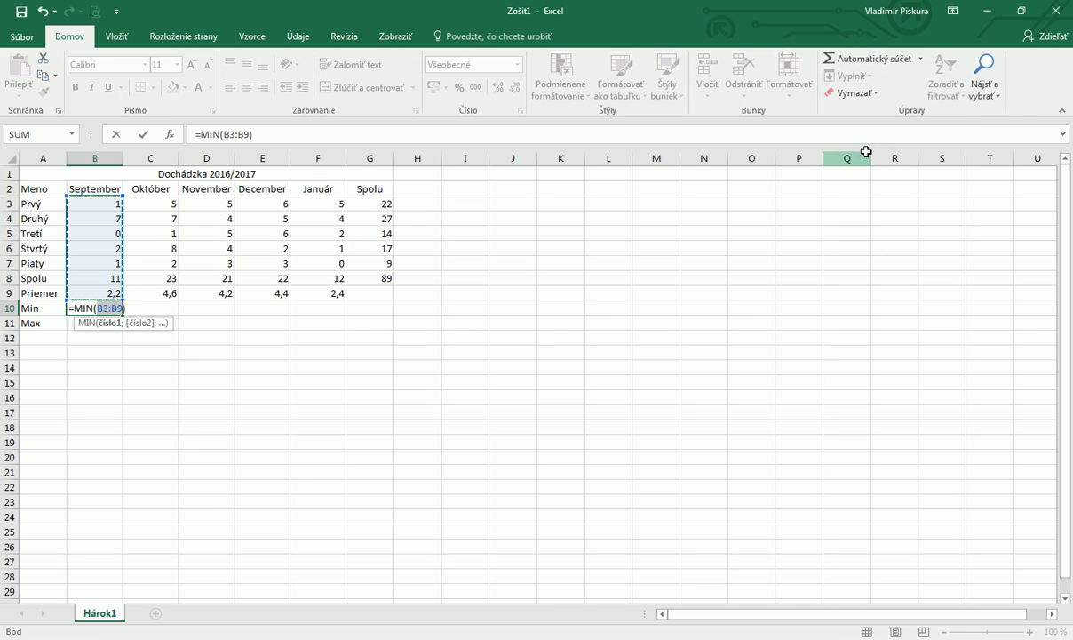
left_click_drag(96, 208, 98, 268)
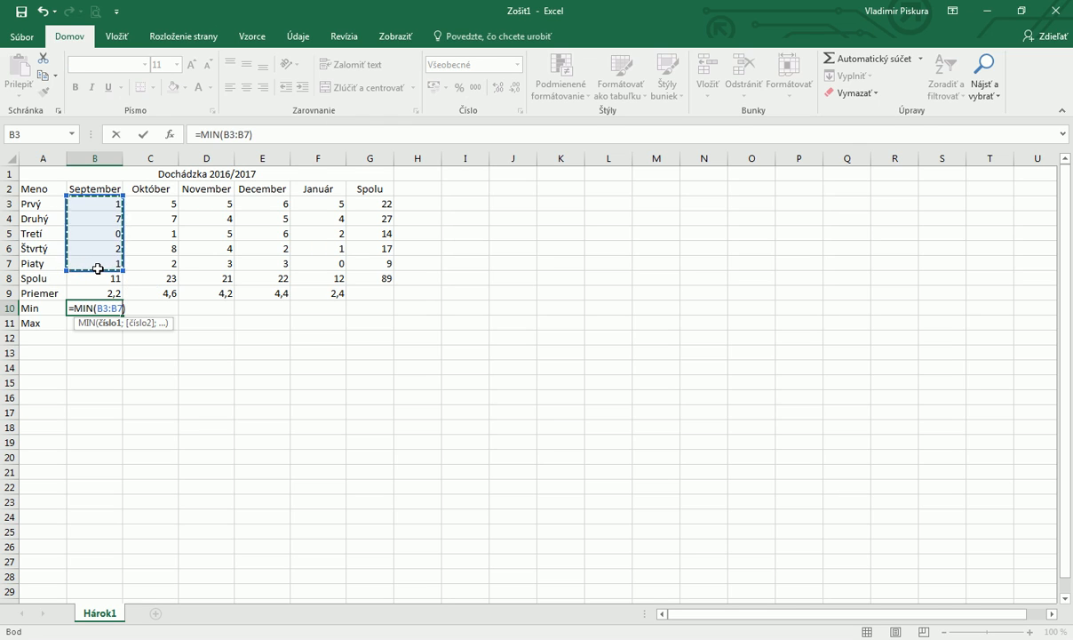
key("Return")
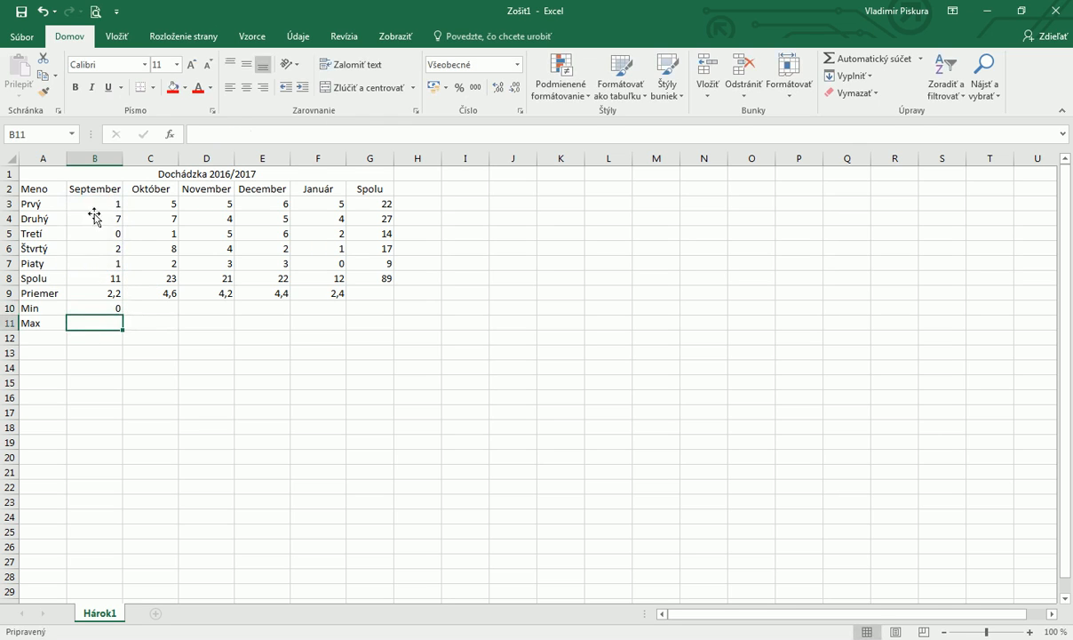
left_click(112, 308)
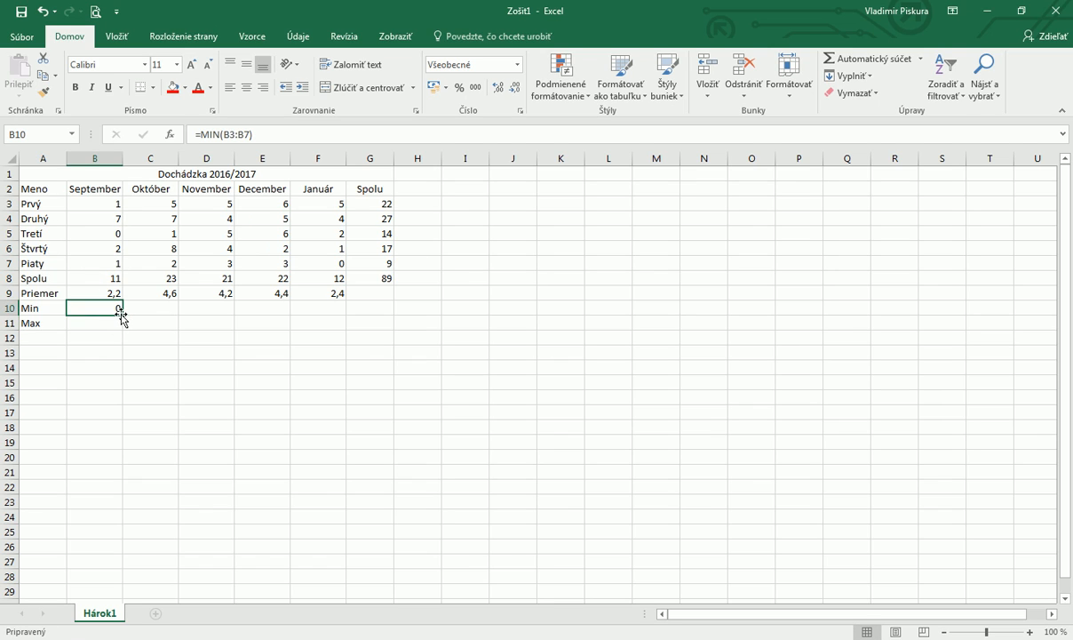
left_click_drag(121, 312, 335, 311)
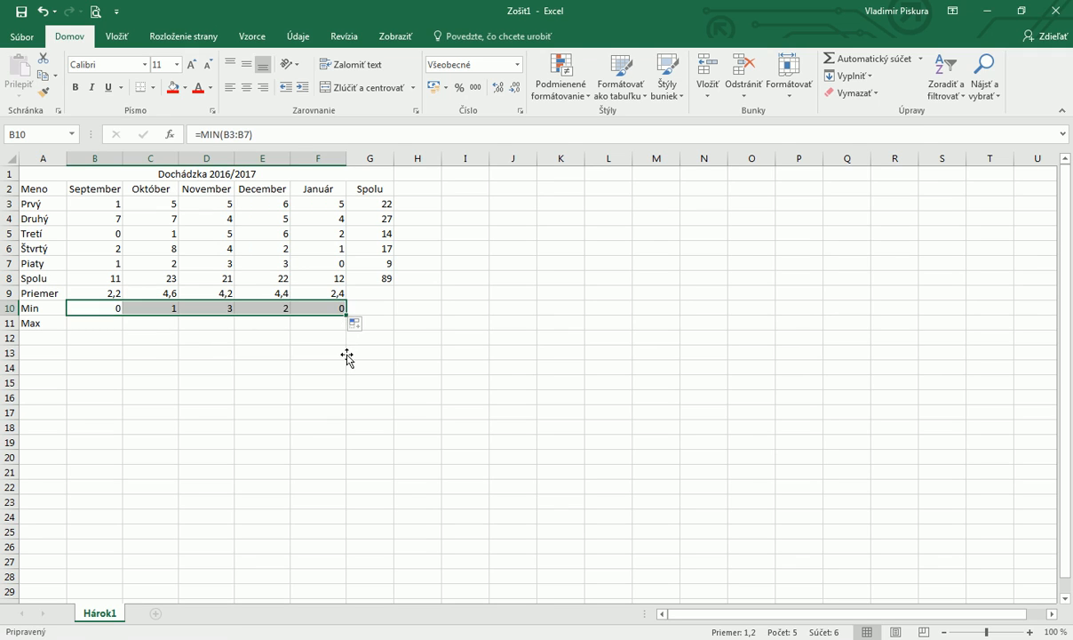
Calculate the September maximum in B11 with =MAX(B3:B7) and copy the formula across to F11
left_click(78, 325)
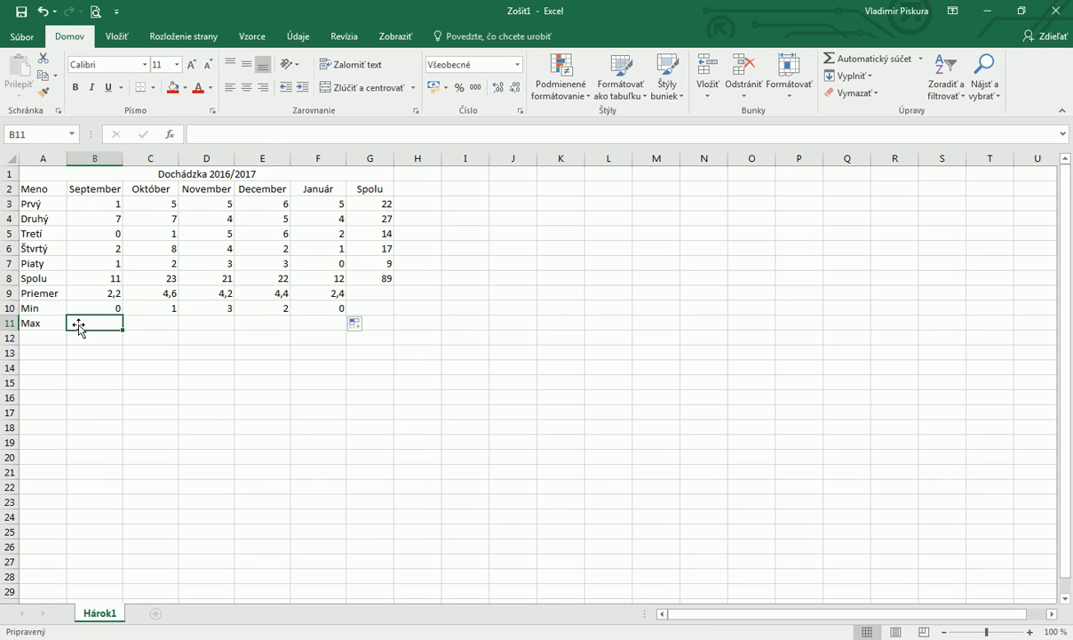
left_click(920, 58)
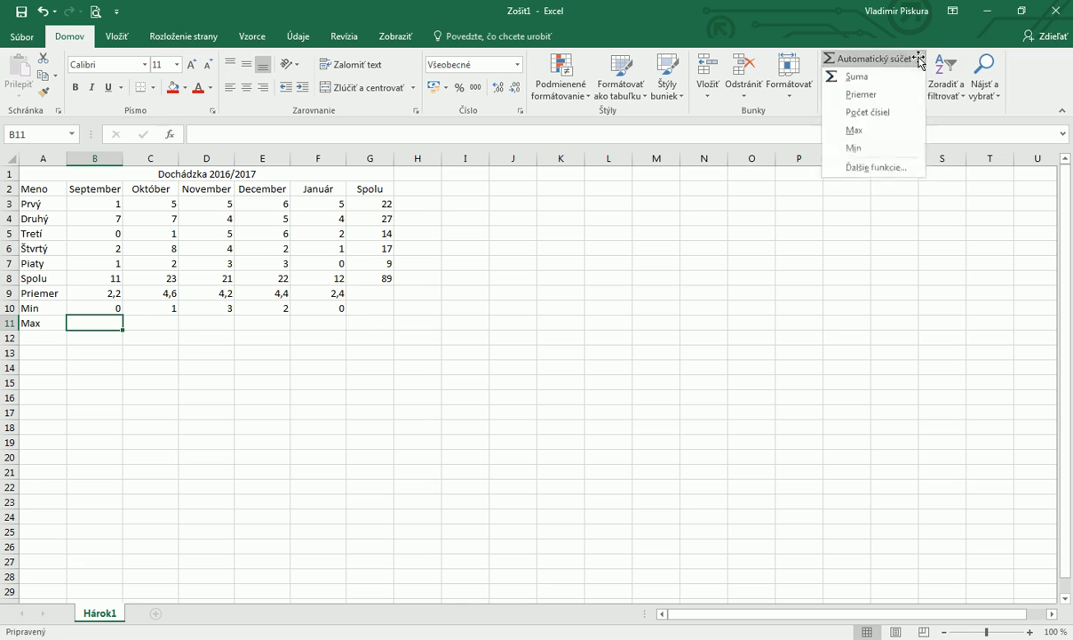
left_click(879, 131)
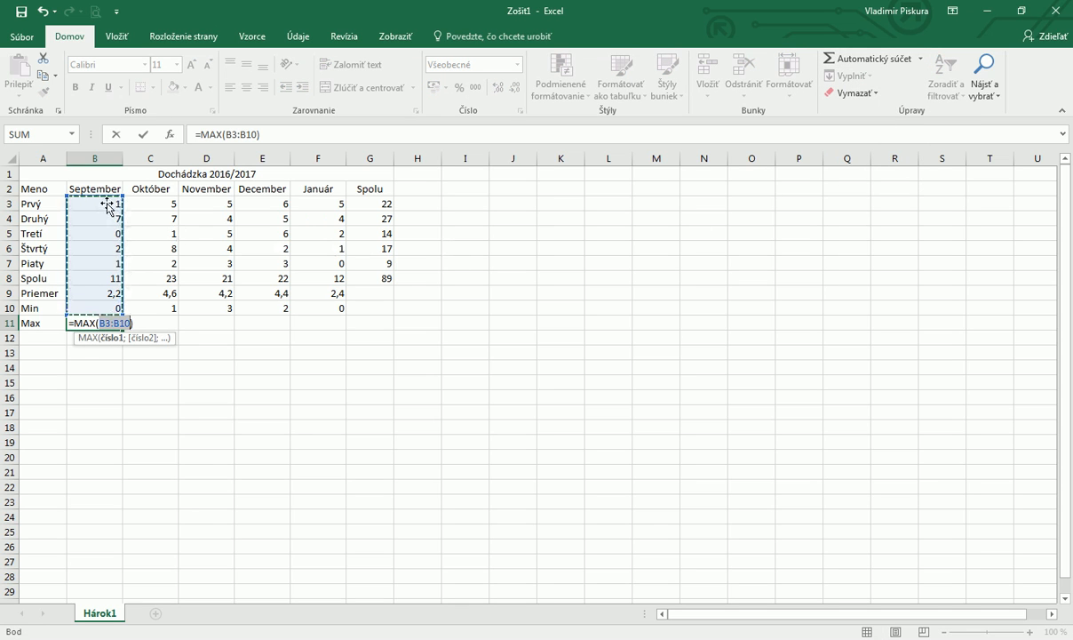
left_click_drag(94, 204, 98, 268)
left_click_drag(99, 267, 99, 267)
key("Return")
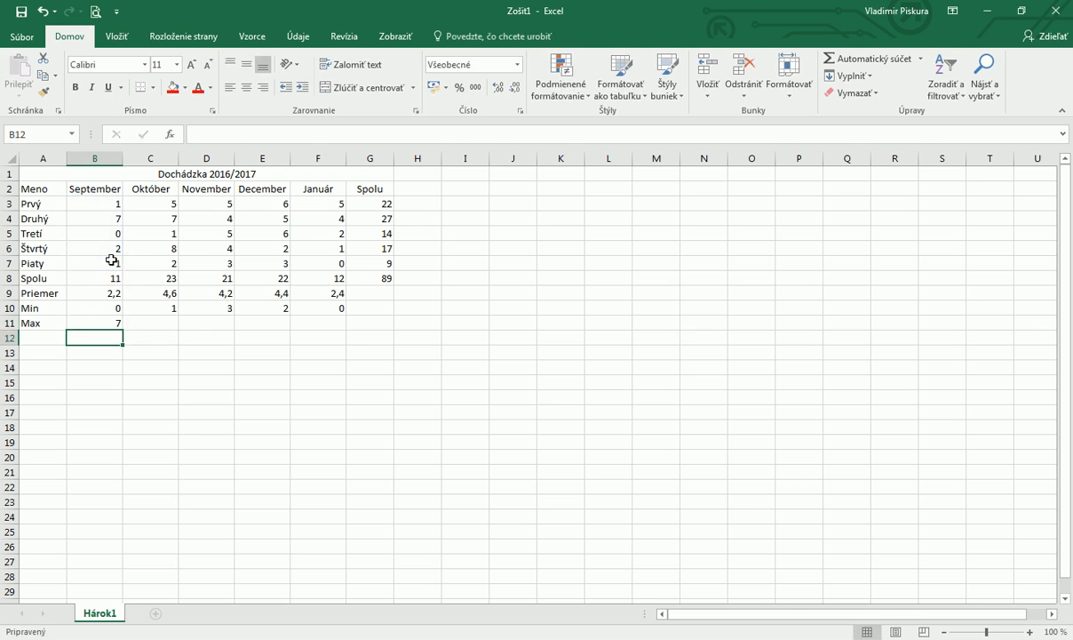
left_click(112, 324)
left_click_drag(120, 329, 338, 329)
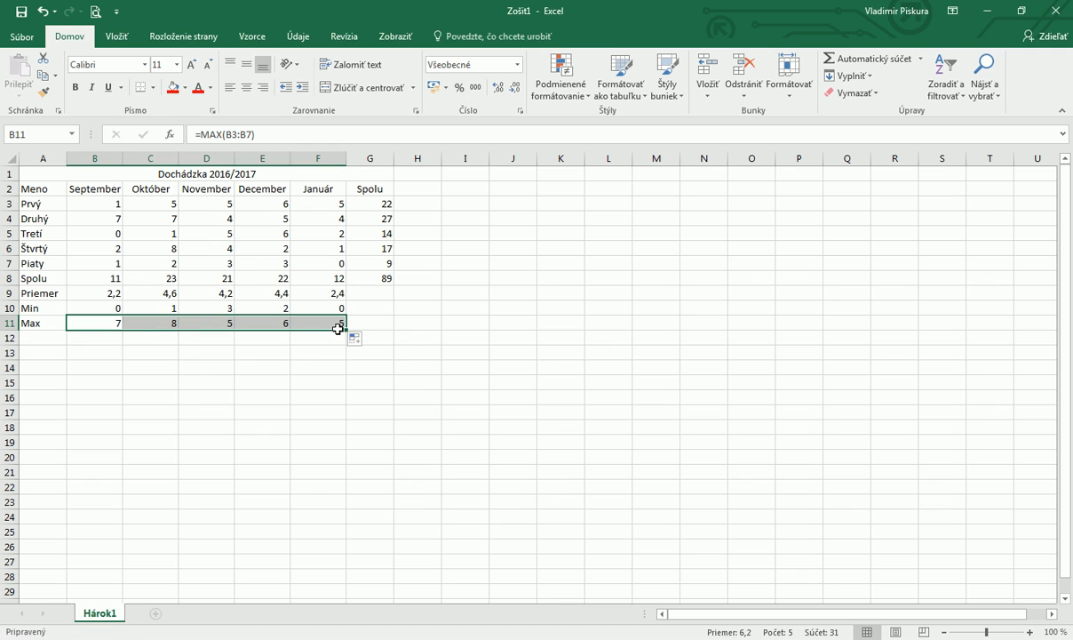
left_click(249, 353)
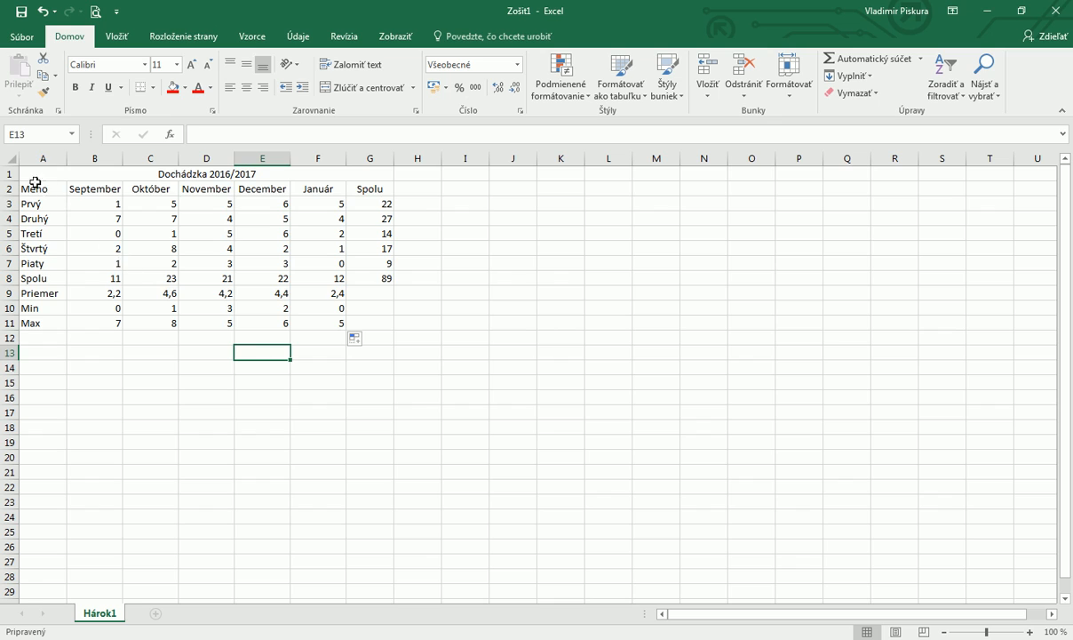
Fill the merged title cell Dochádzka 2016/2017 with a light gold theme color
left_click(69, 169)
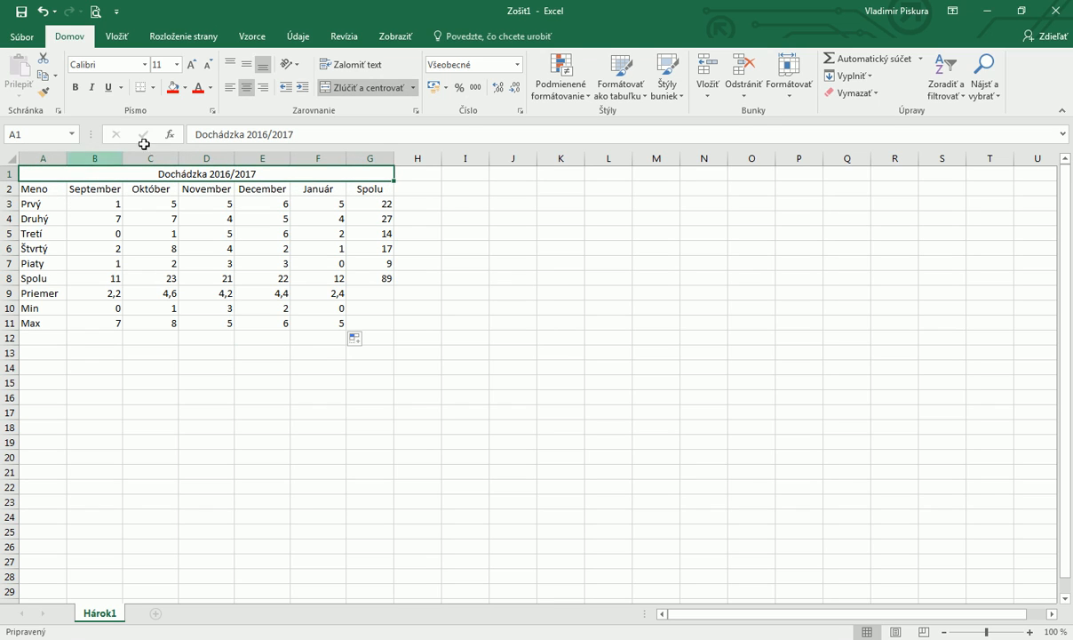
left_click(184, 87)
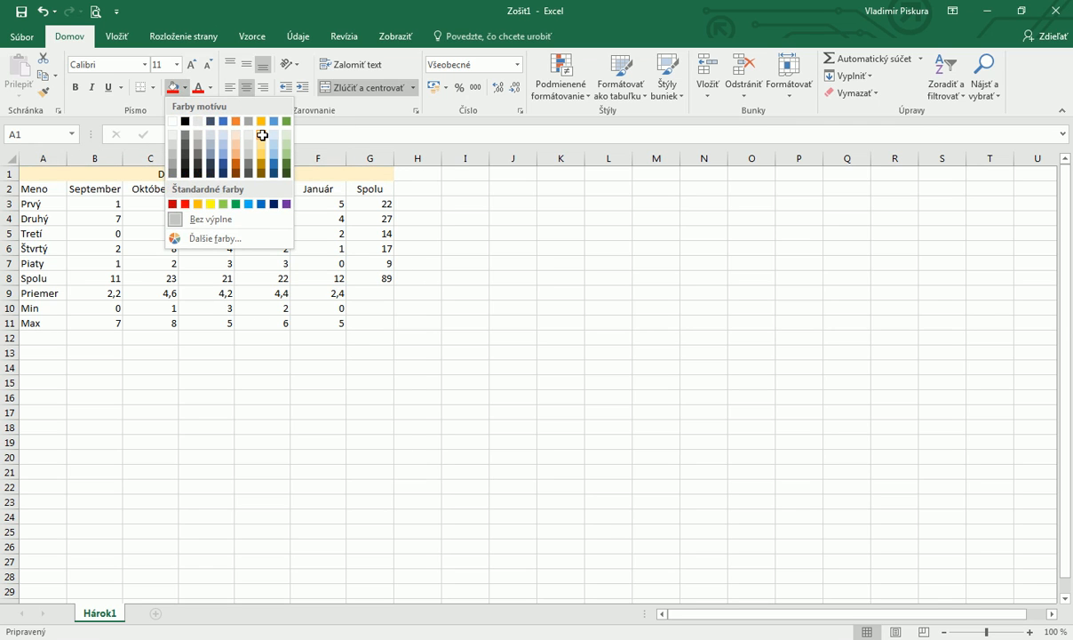
left_click(262, 134)
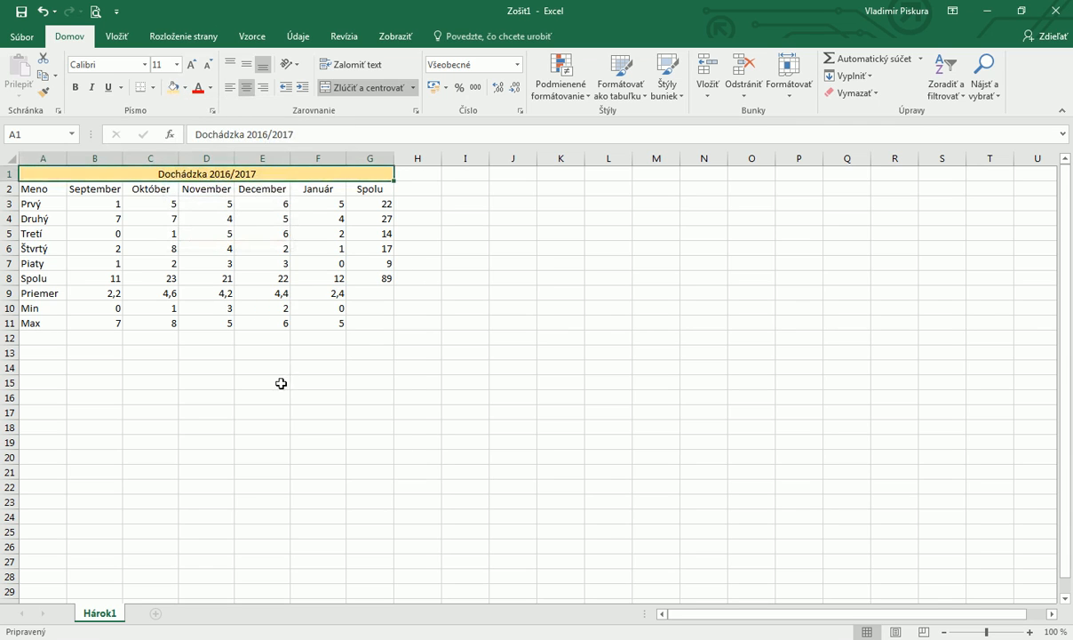
left_click(281, 383)
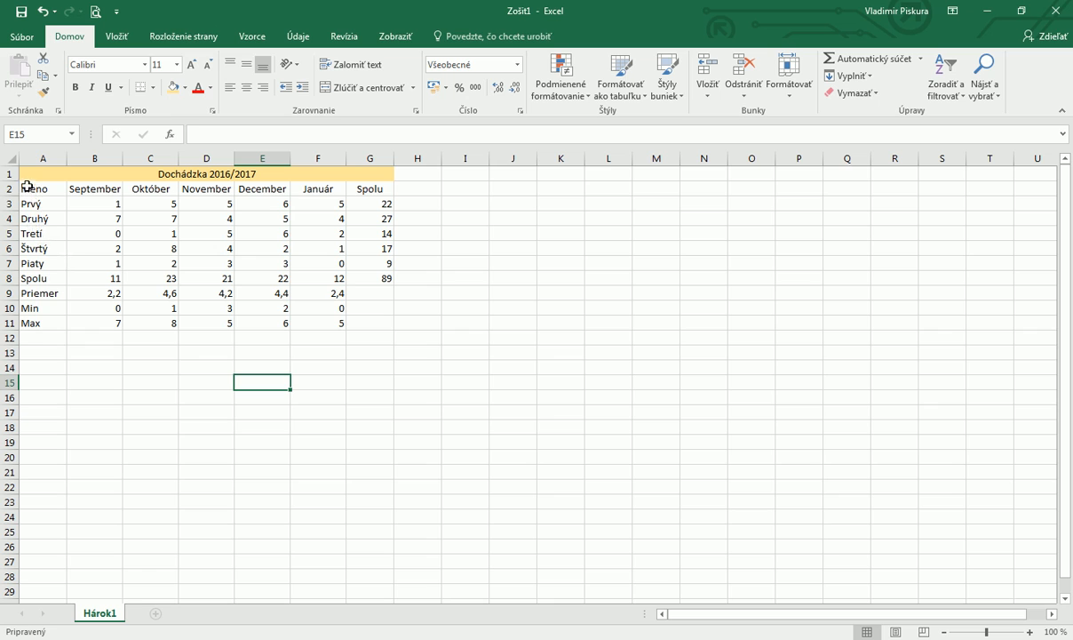
Apply all borders to the table range A2:G7
left_click_drag(24, 189, 392, 267)
left_click(153, 86)
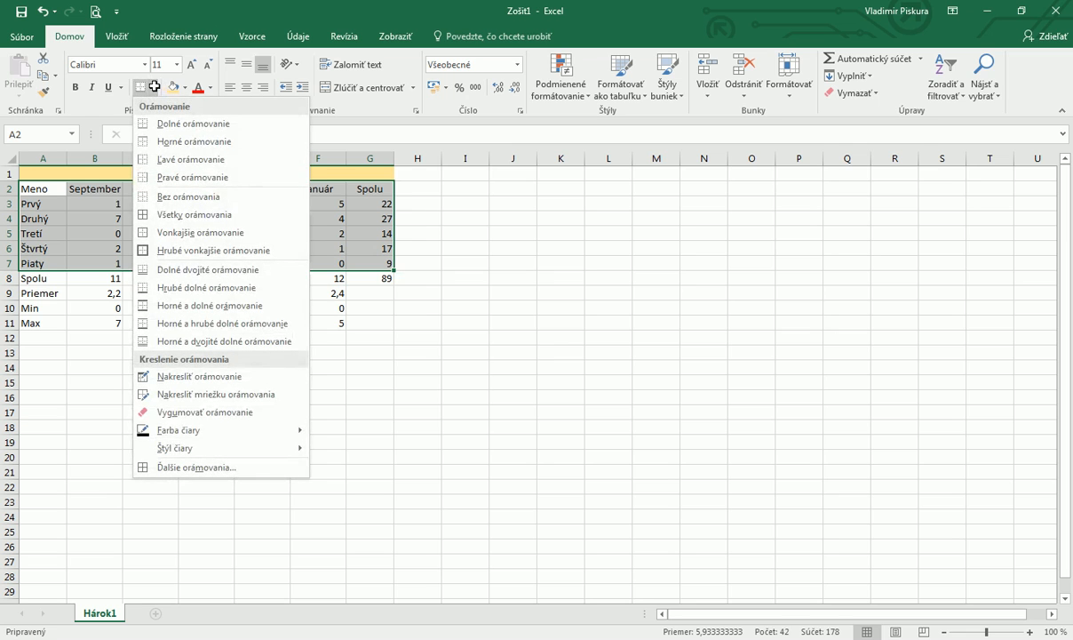
left_click(174, 215)
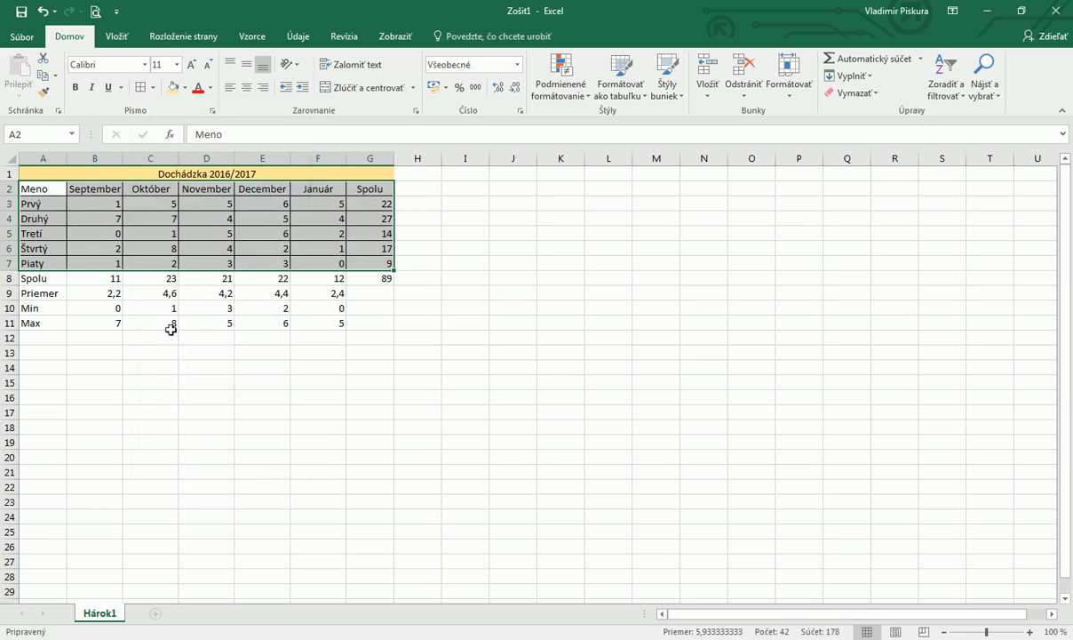
left_click(153, 398)
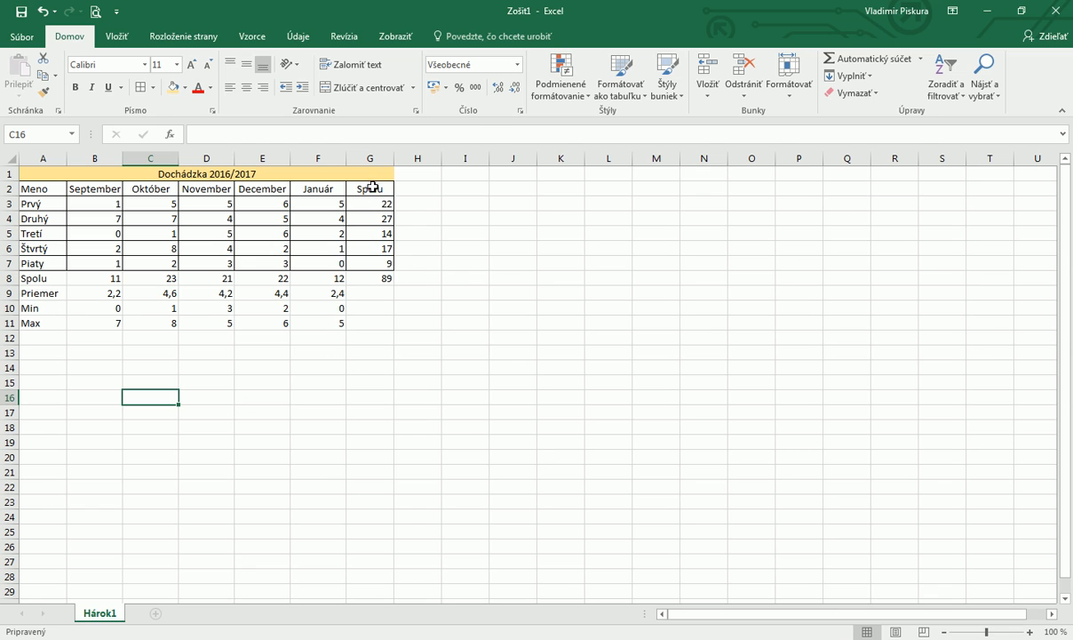
Remove all borders from the Spolu column cells G2:G7
left_click_drag(373, 188, 363, 266)
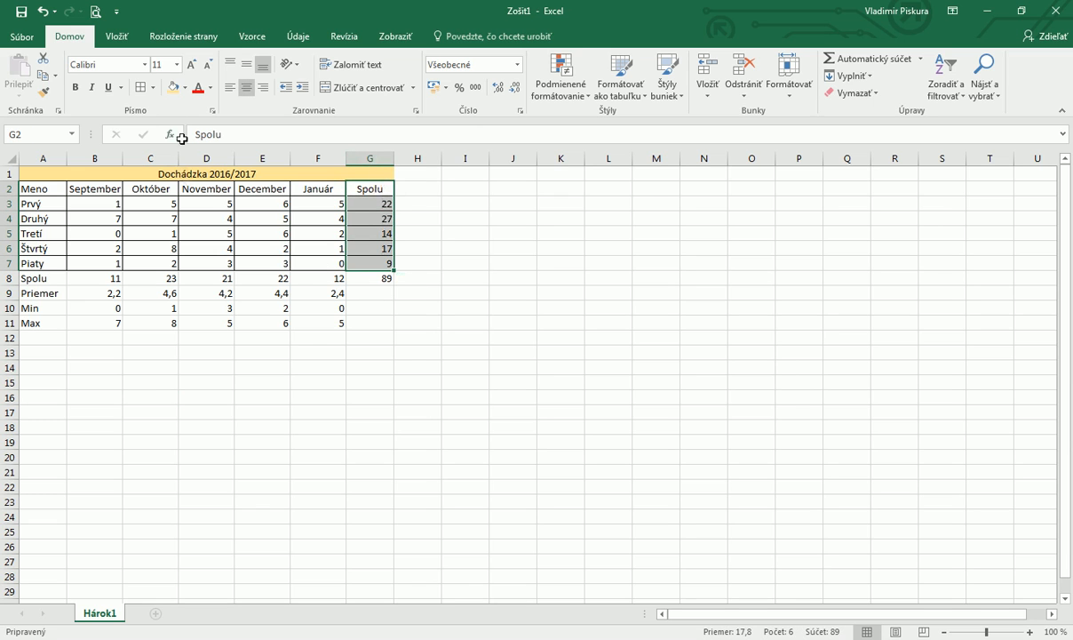
left_click(151, 85)
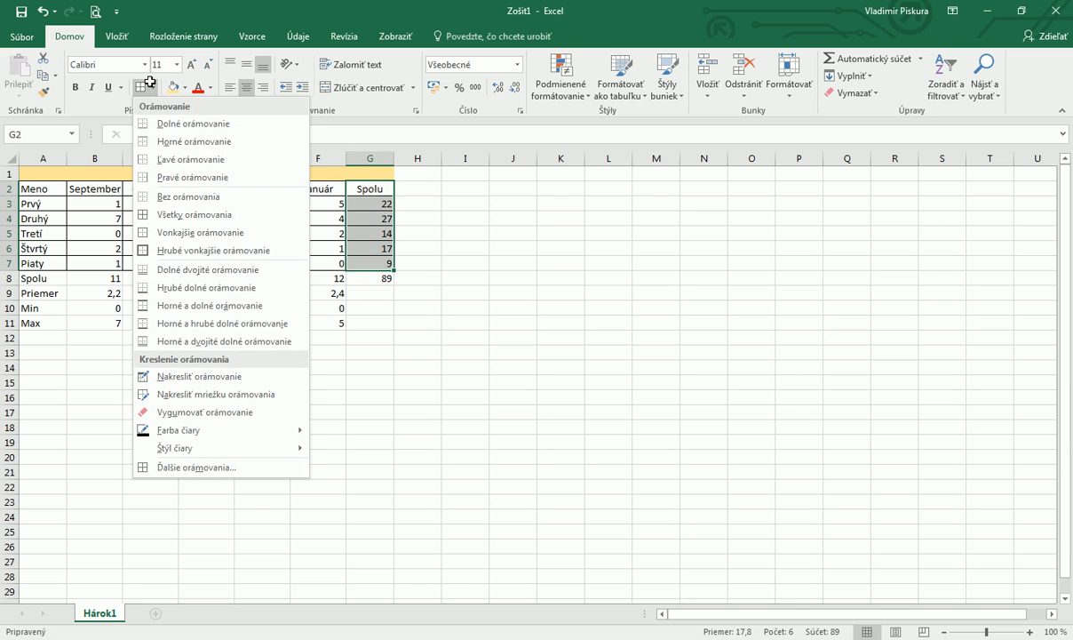
left_click(154, 196)
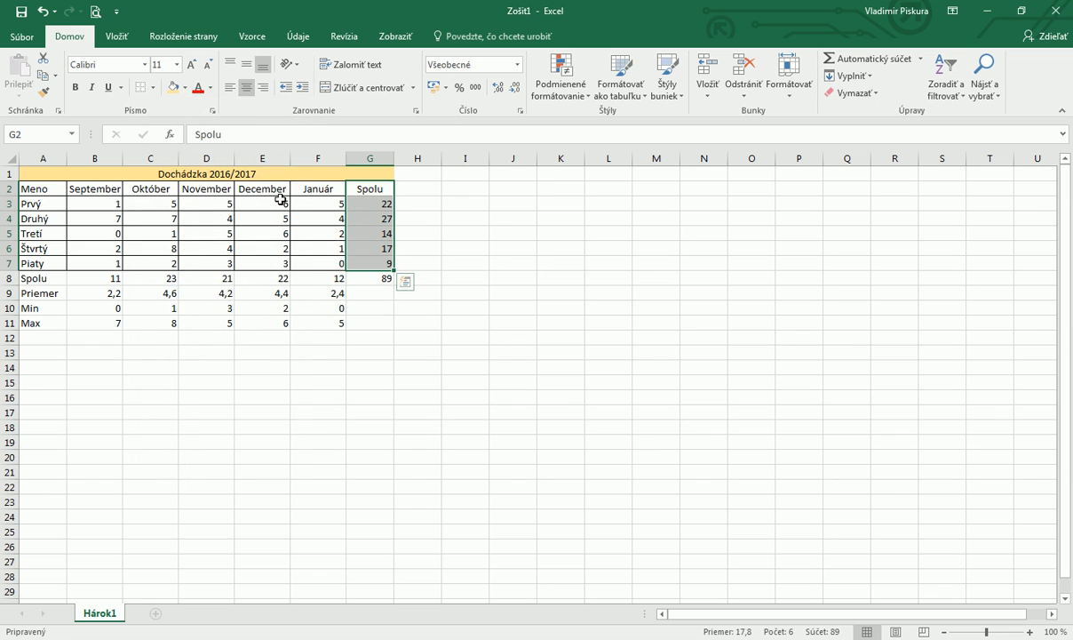
left_click(414, 439)
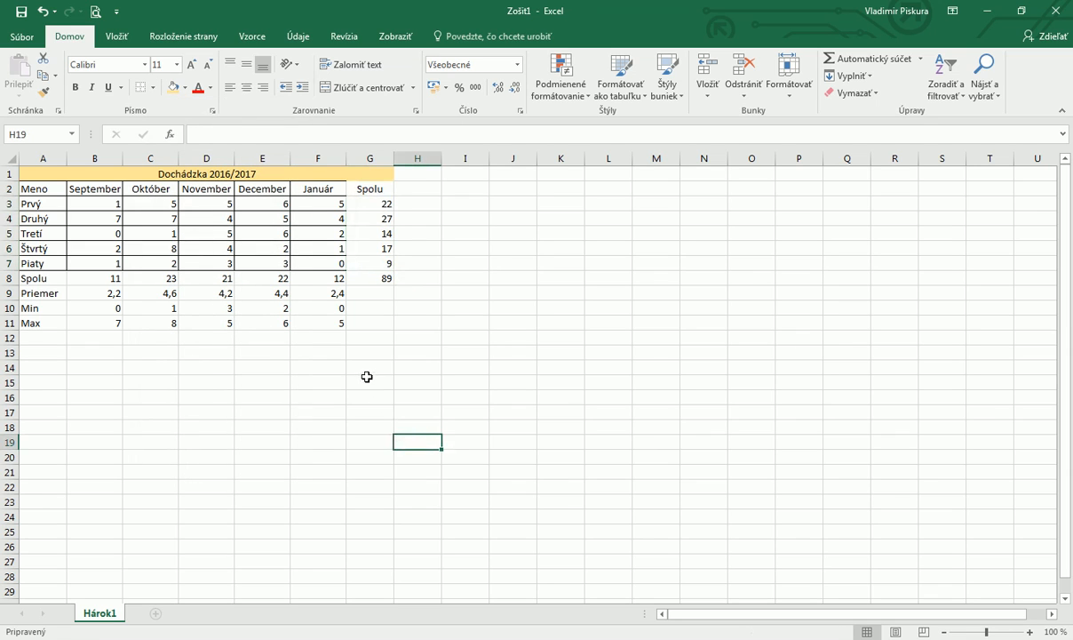
Reapply all borders to the Január column cells F2:F7
left_click_drag(313, 188, 318, 263)
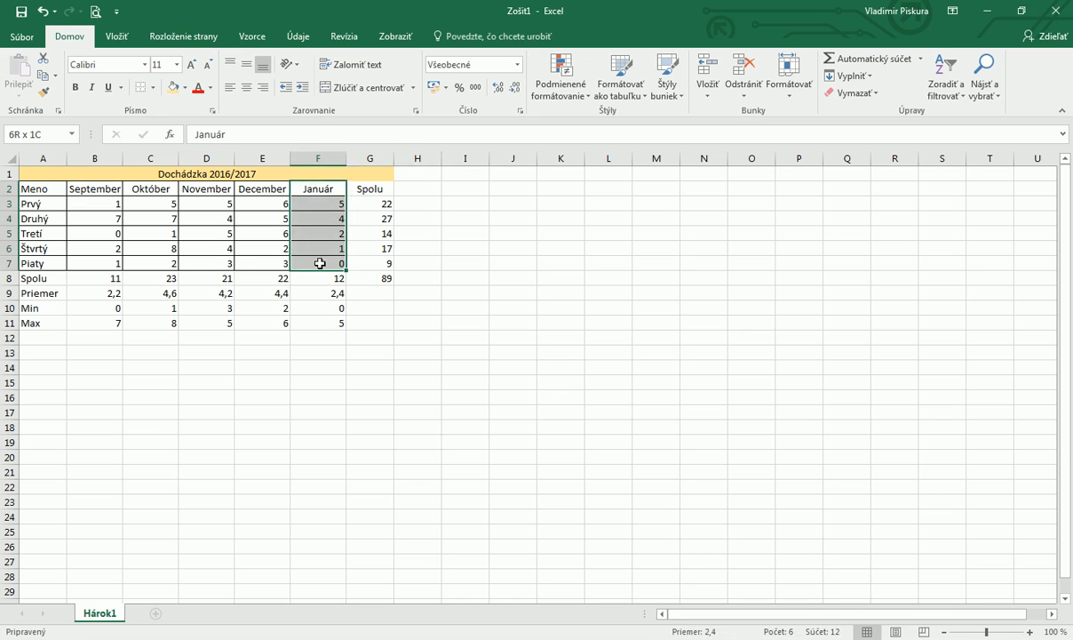
left_click(151, 87)
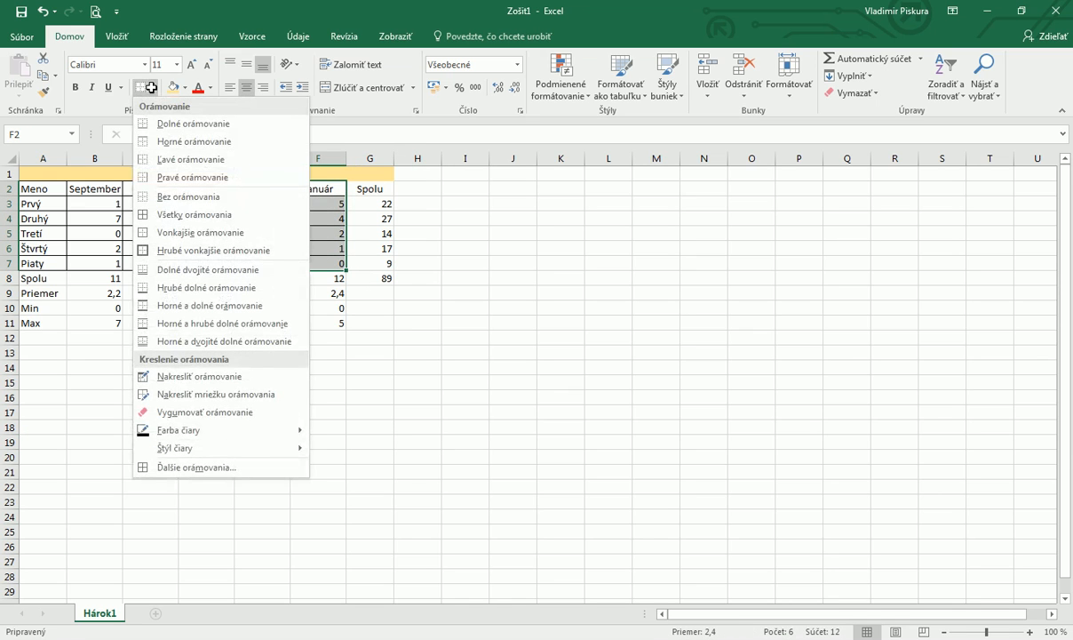
left_click(161, 211)
left_click(280, 391)
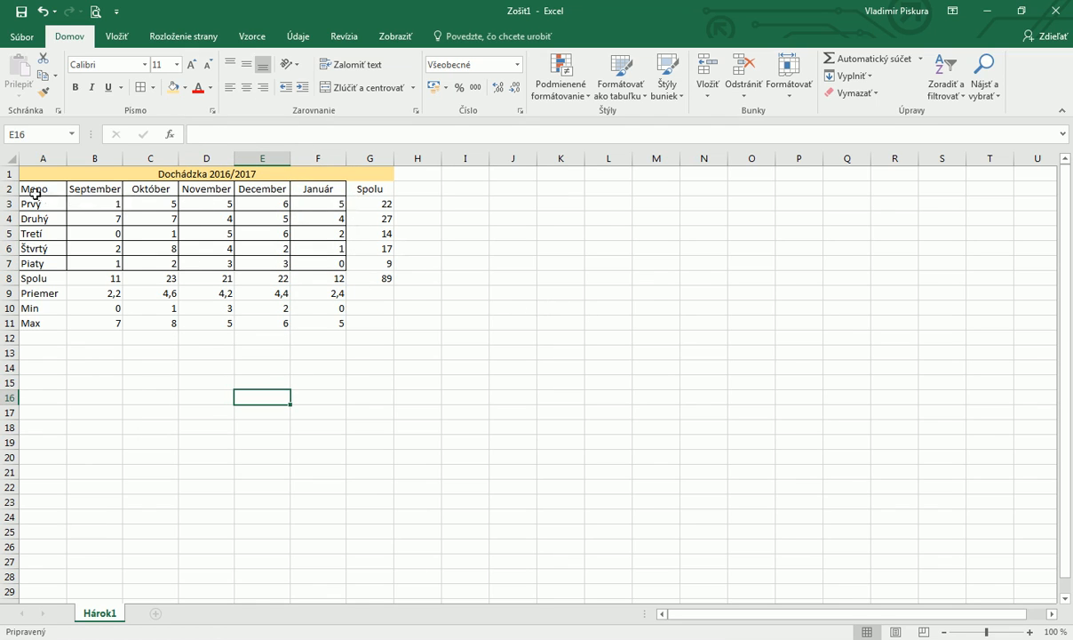
Fill the header row A2:G2 and the row labels A3:A11 with the same gray theme color
left_click_drag(32, 188, 364, 192)
left_click(184, 87)
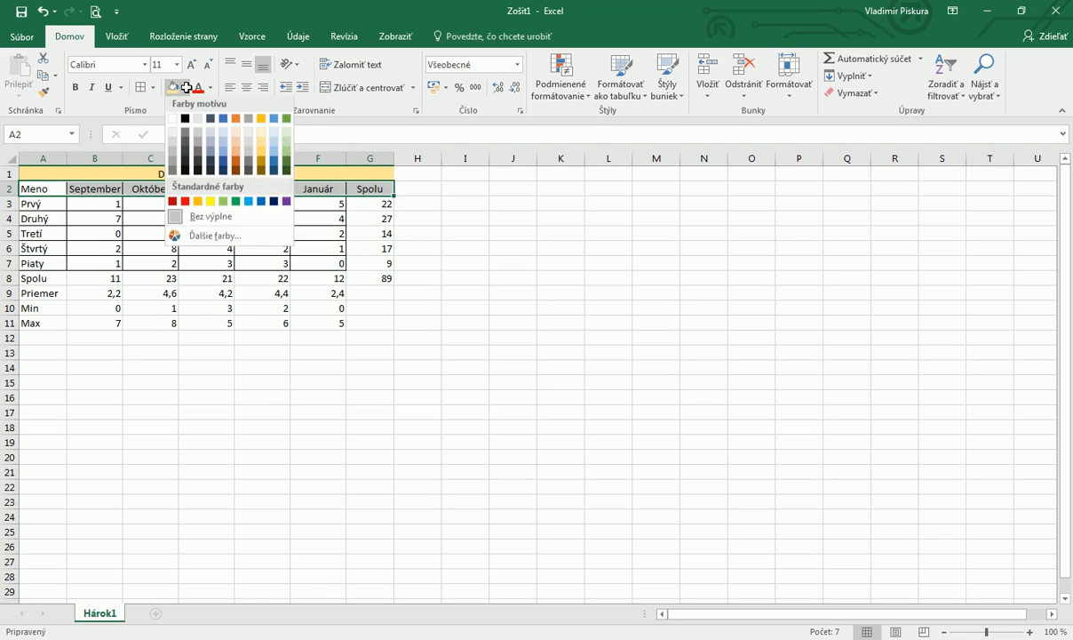
left_click(171, 151)
left_click_drag(28, 204, 29, 325)
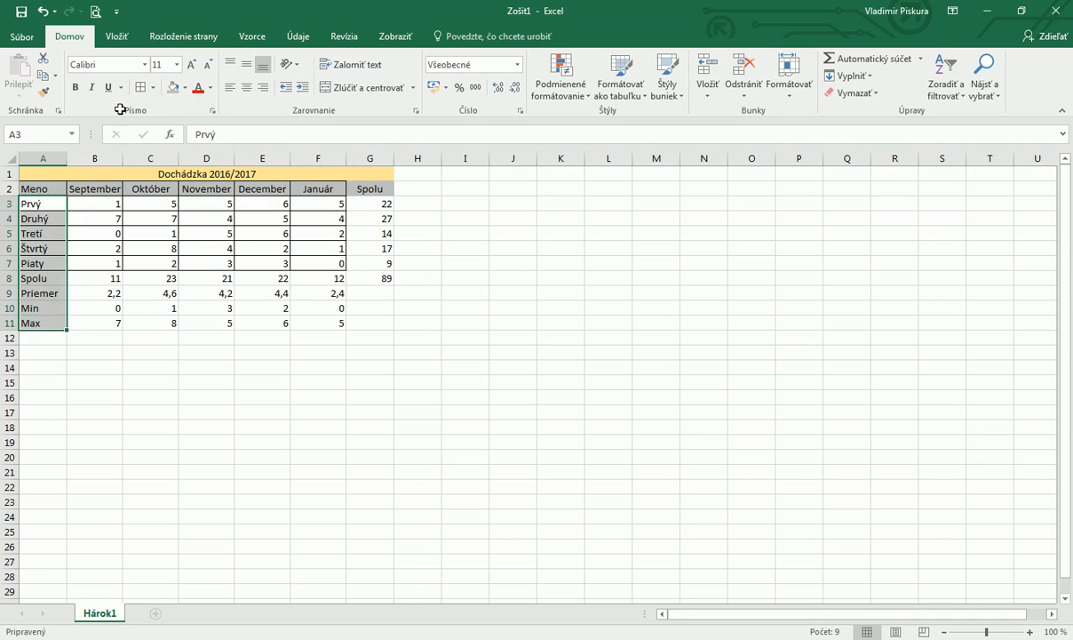
left_click(173, 87)
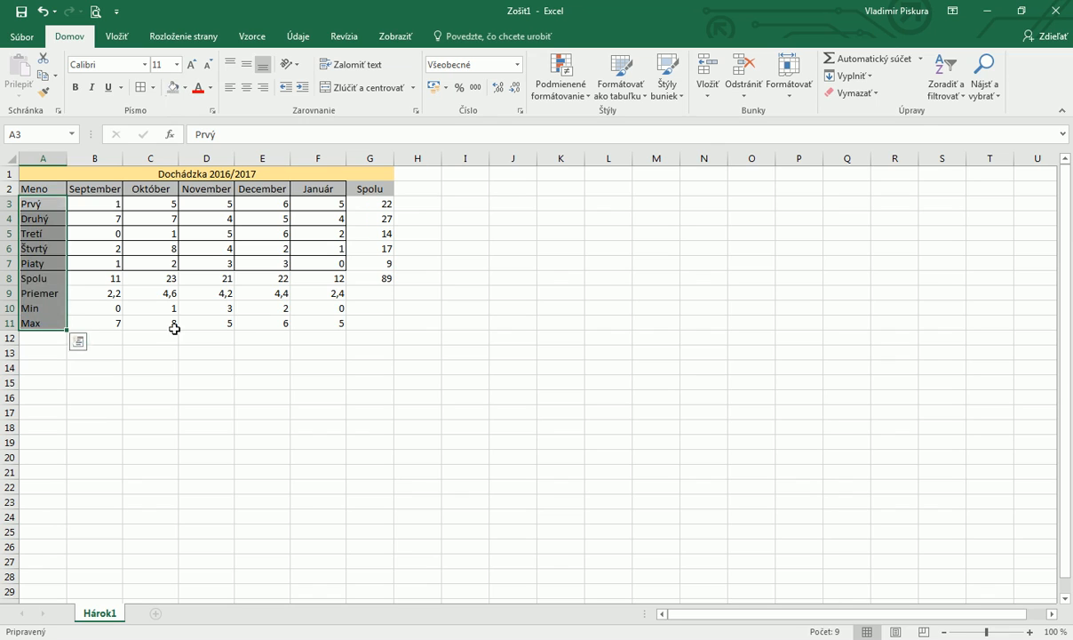
left_click(172, 383)
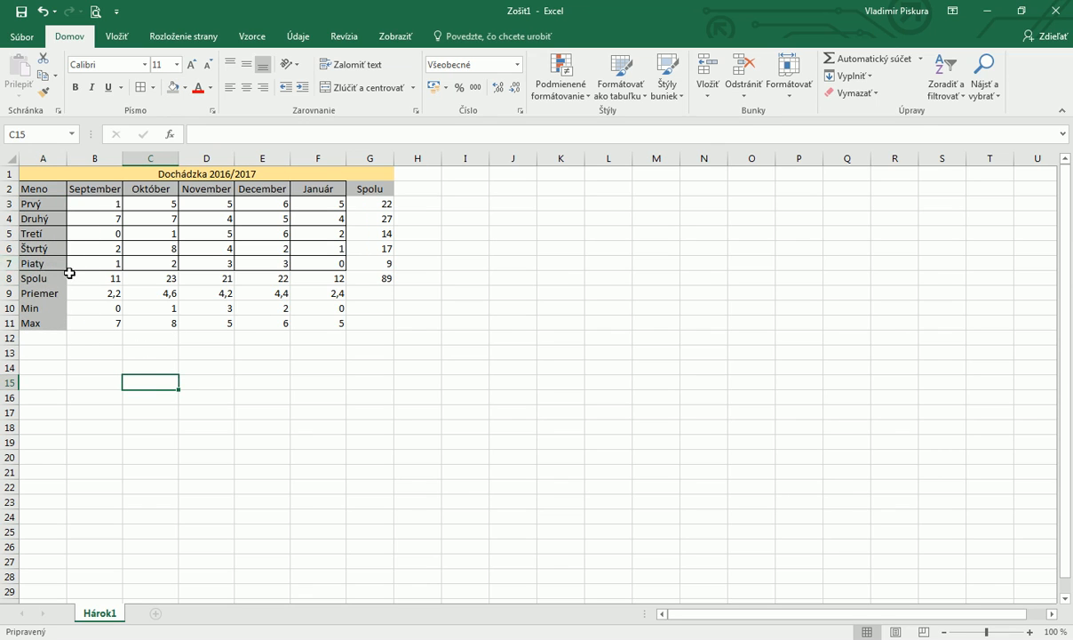
Insert a blank row above the Spolu row 8
left_click(10, 279)
right_click(9, 279)
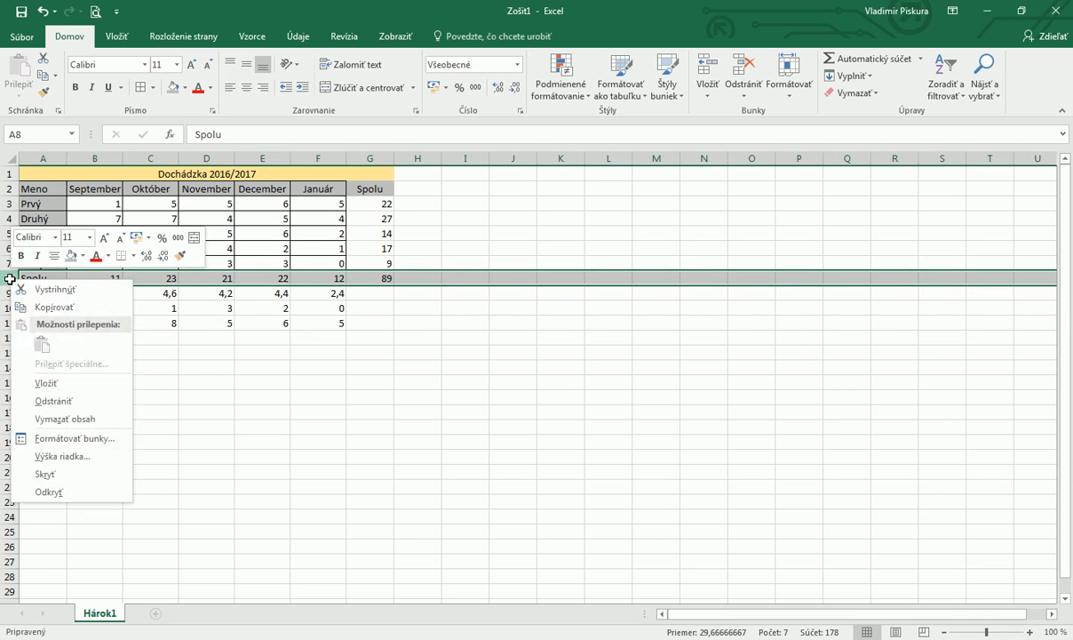
left_click(32, 379)
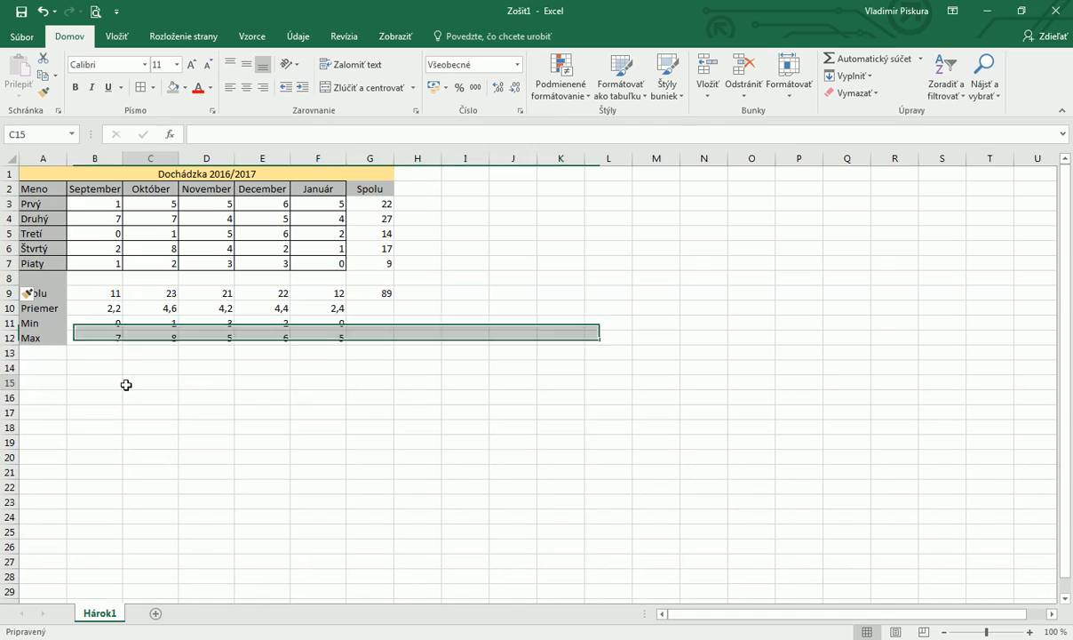
Remove the gray fill from cell A8 in the blank separating row
left_click(37, 280)
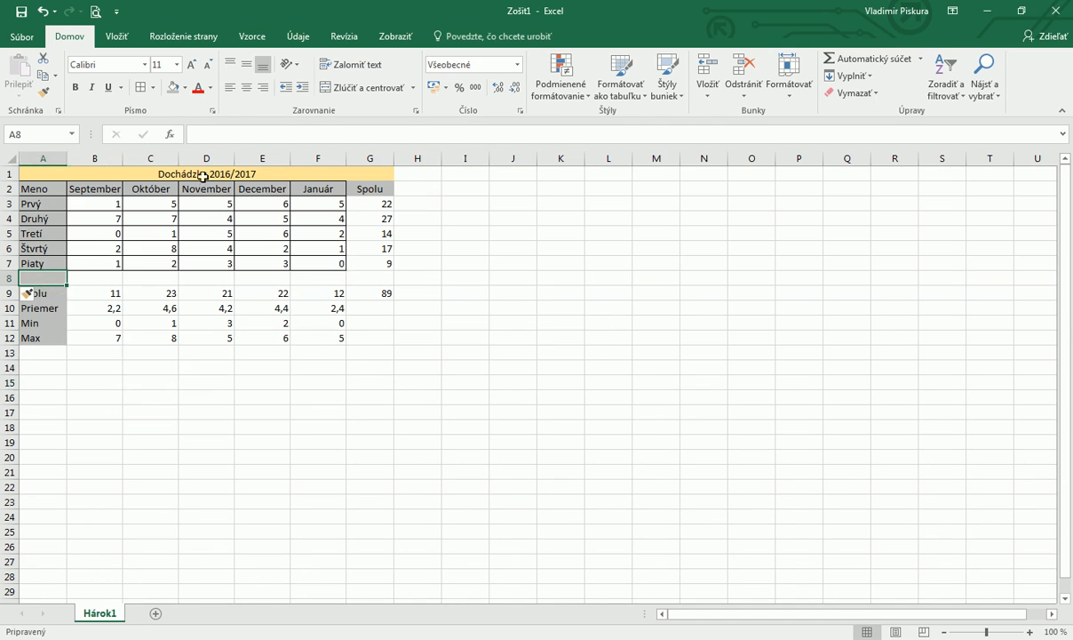
left_click(185, 88)
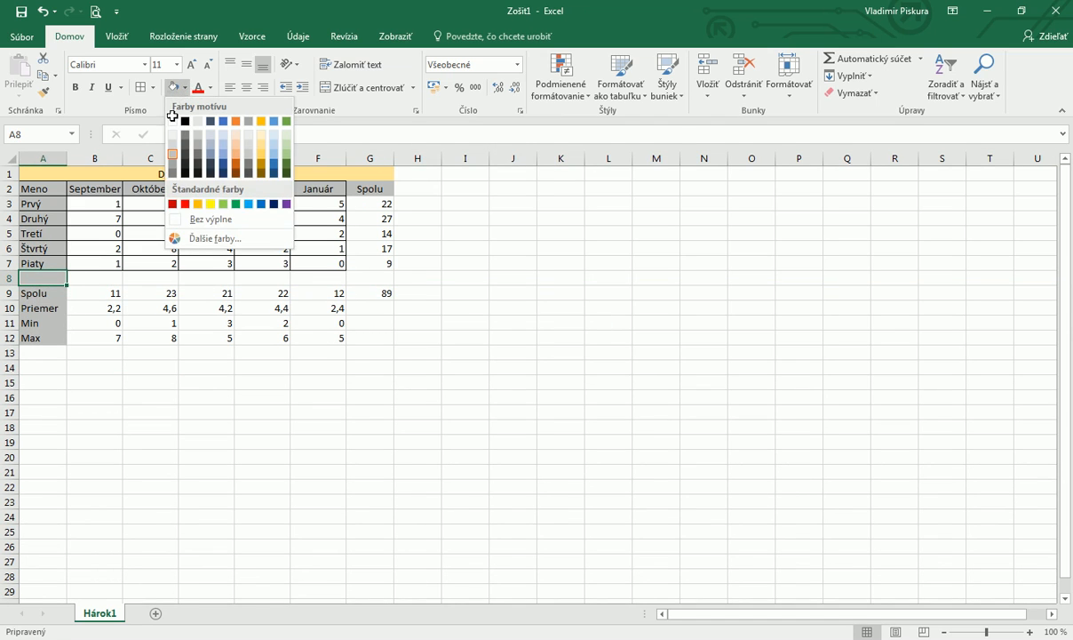
left_click(192, 219)
left_click(191, 405)
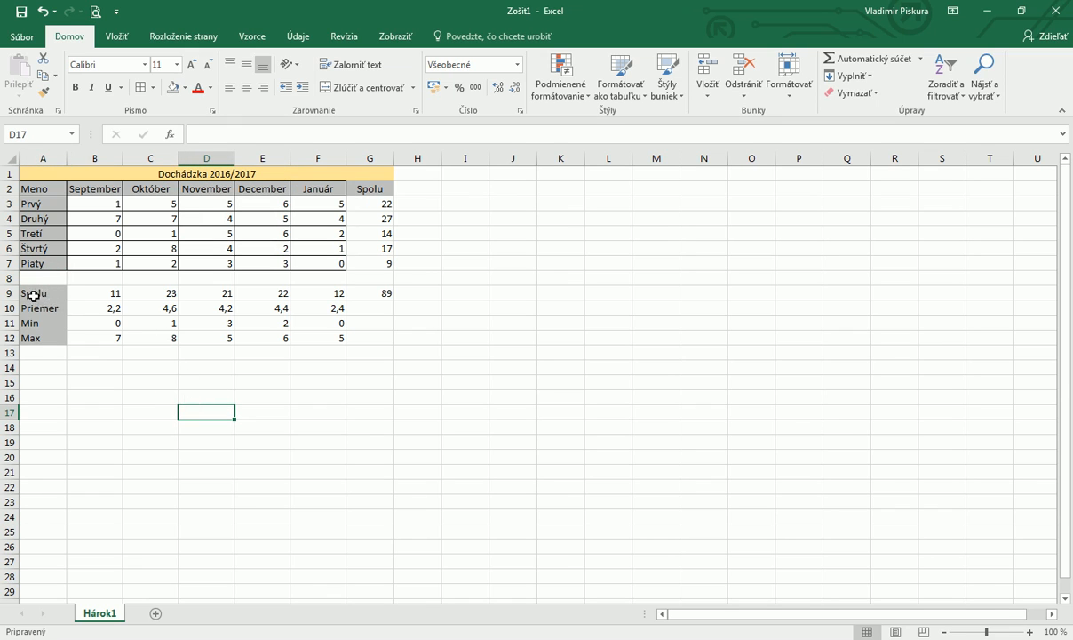
Apply outside borders separately to each summary row: A9:F9, A10:F10, A11:F11 and A12:F12
left_click_drag(31, 294, 311, 293)
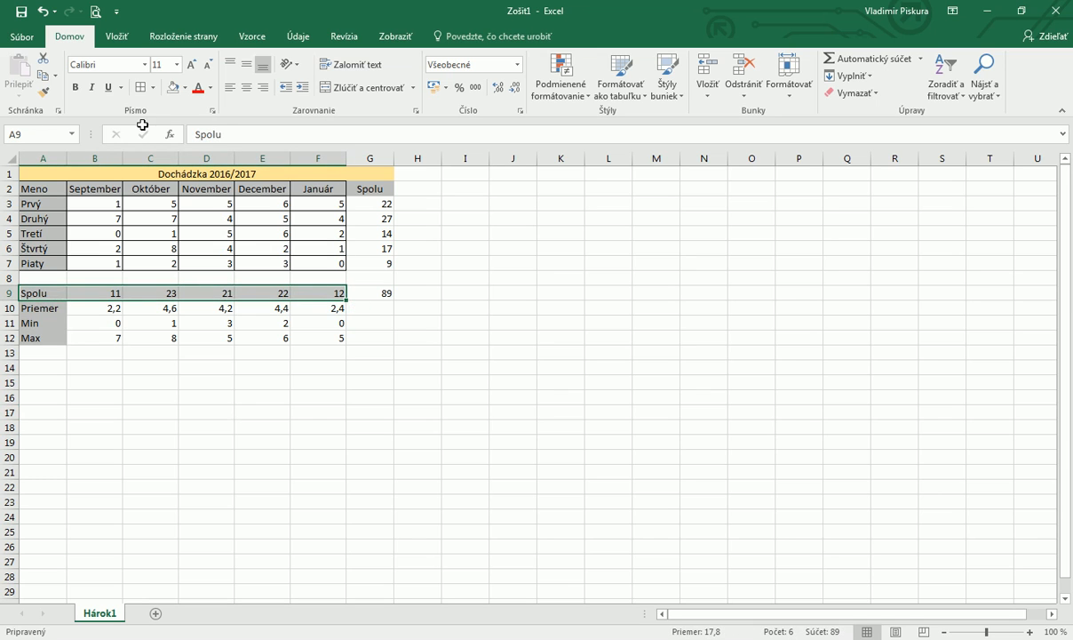
left_click(154, 88)
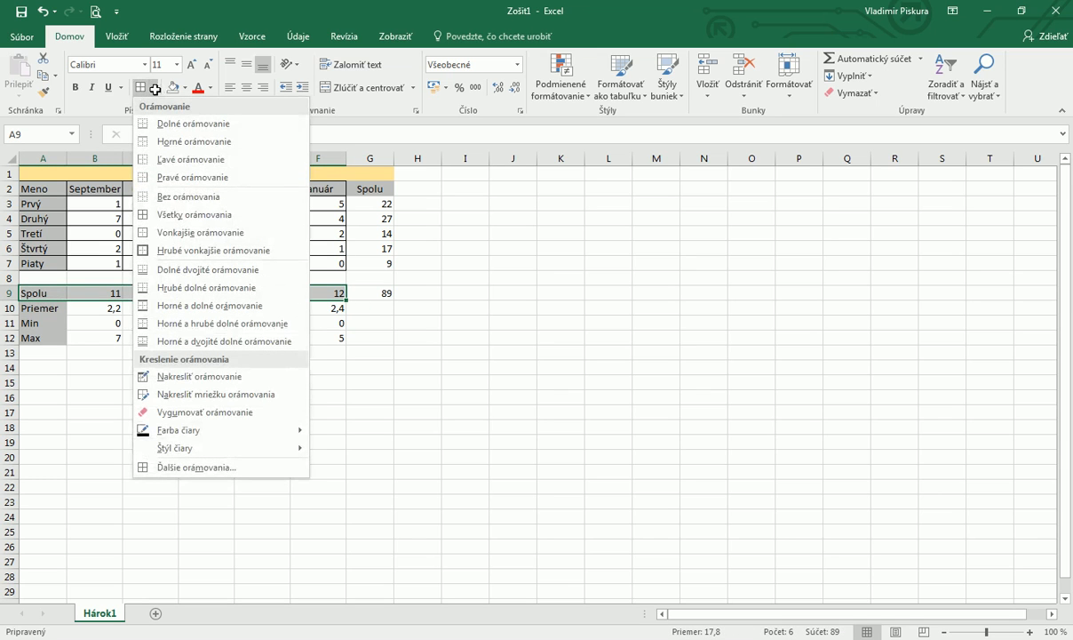
left_click(161, 233)
left_click(158, 410)
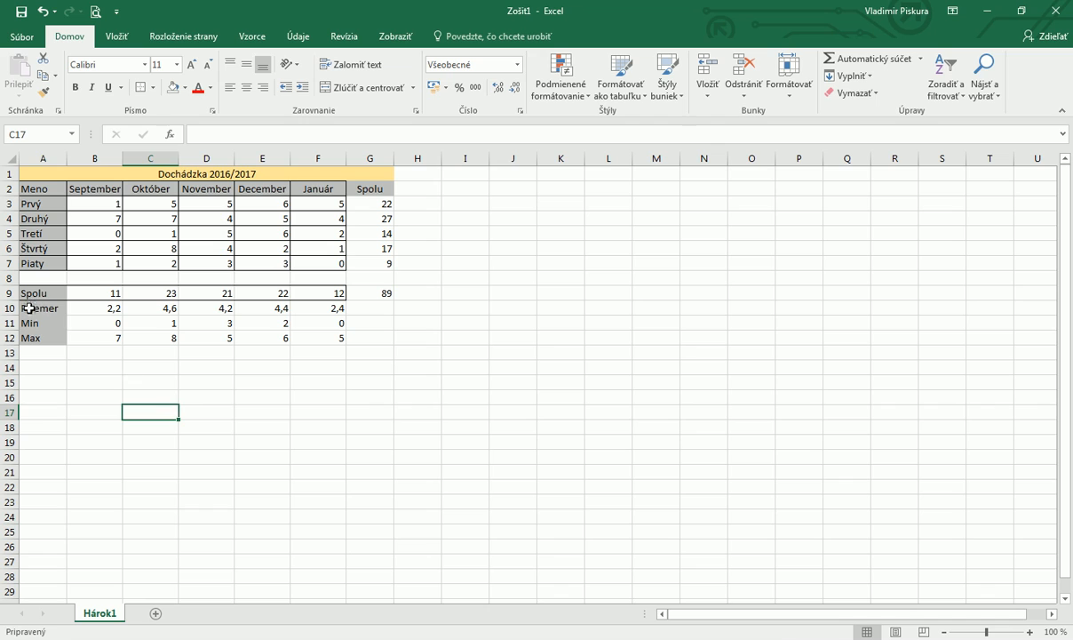
left_click_drag(31, 308, 336, 308)
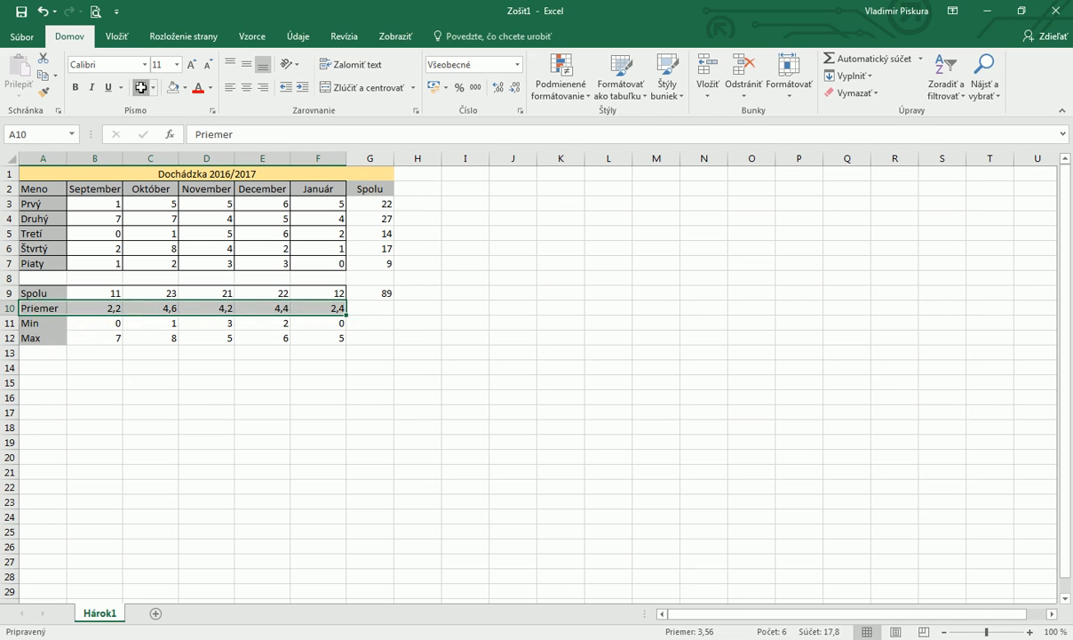
left_click_drag(31, 325, 336, 325)
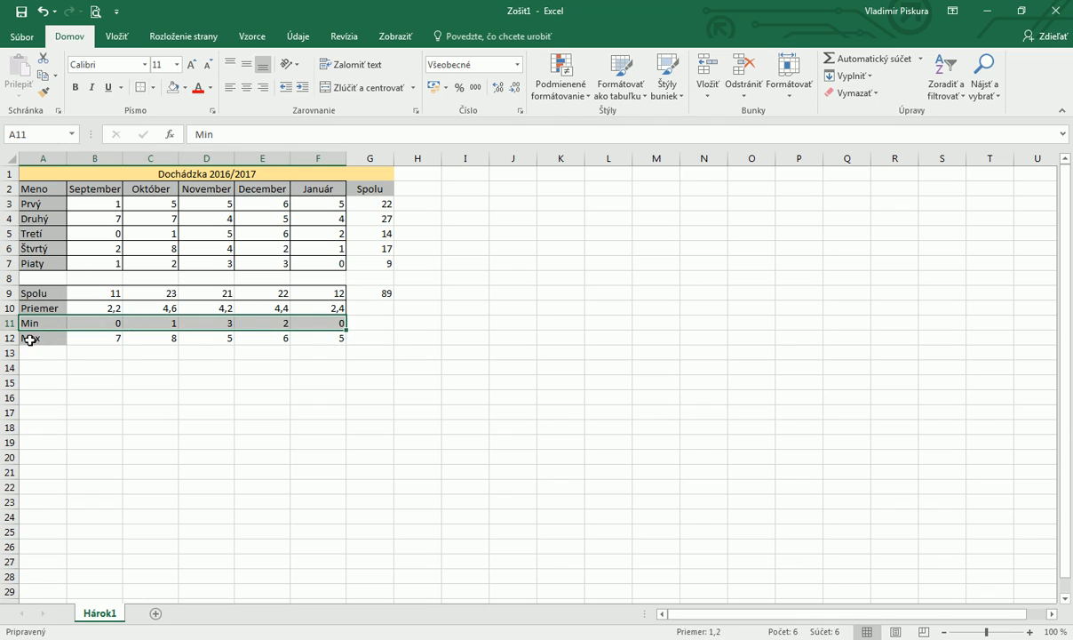
left_click_drag(31, 335, 321, 343)
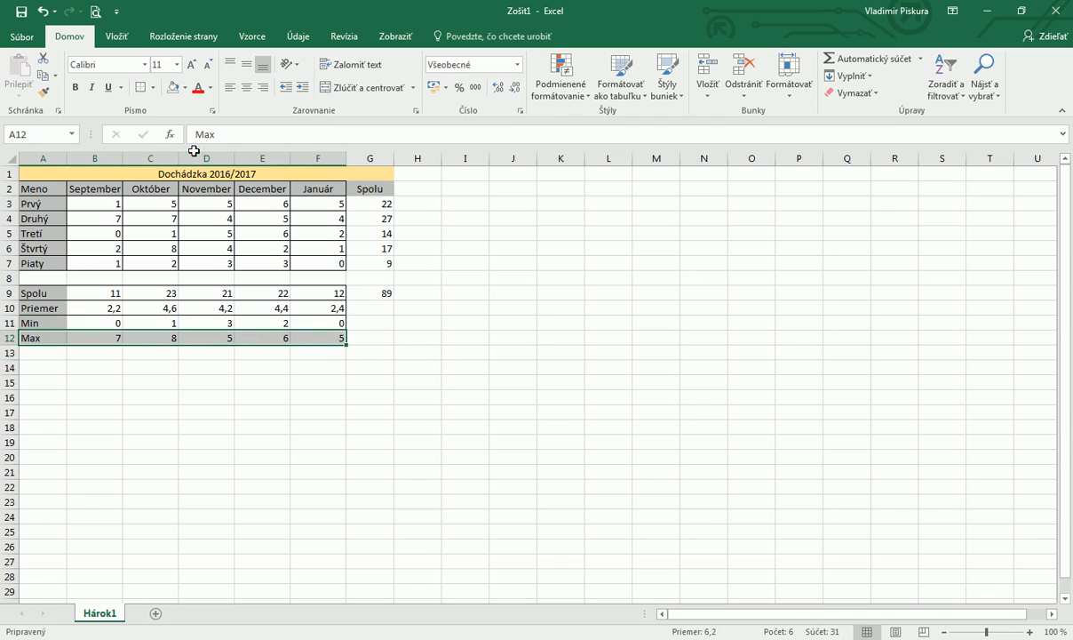
left_click(139, 85)
left_click(176, 461)
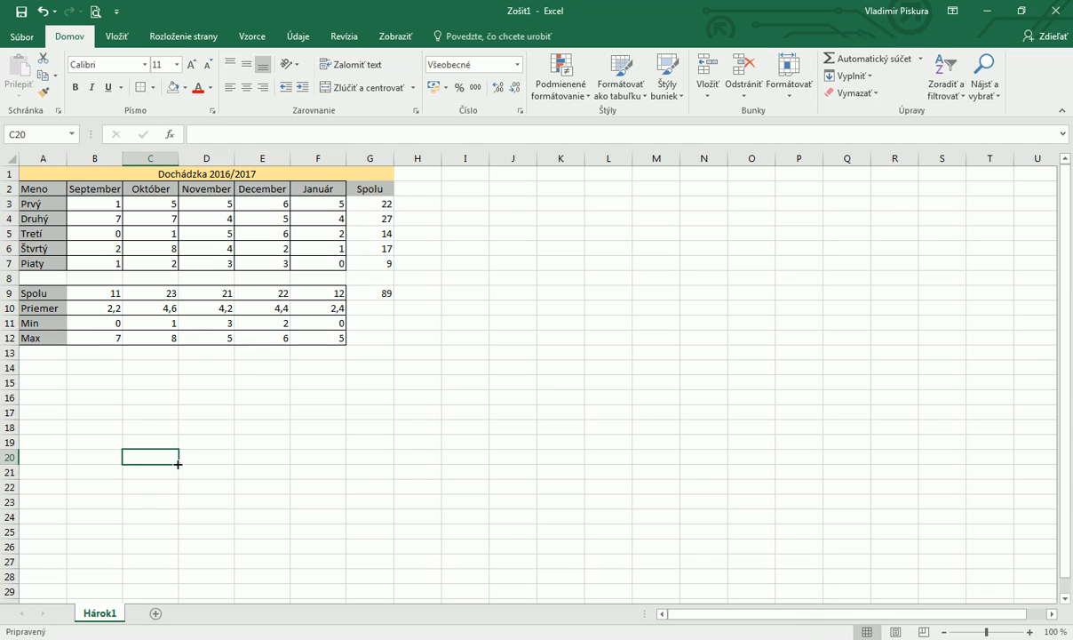
Insert a blank column between the Január column and the Spolu column G
left_click(319, 341)
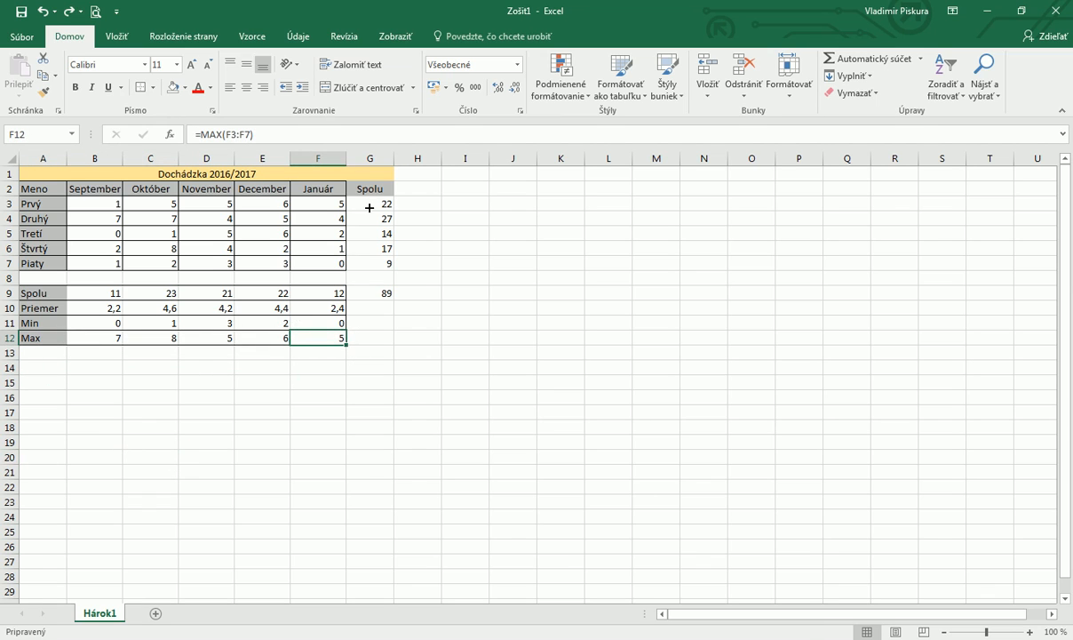
left_click(371, 159)
right_click(371, 159)
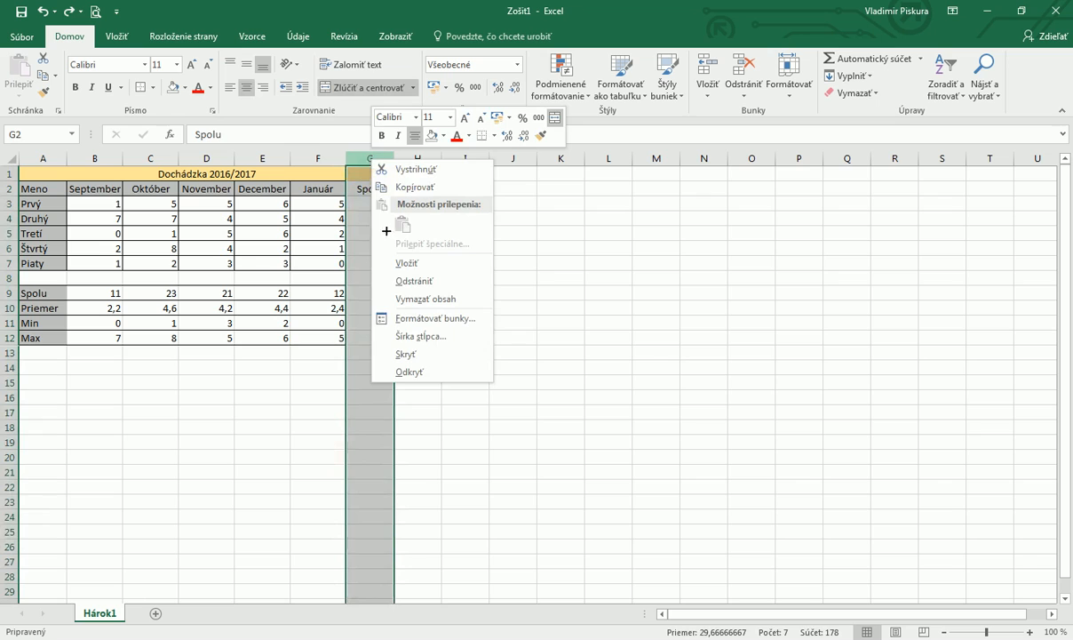
left_click(407, 263)
left_click(472, 363)
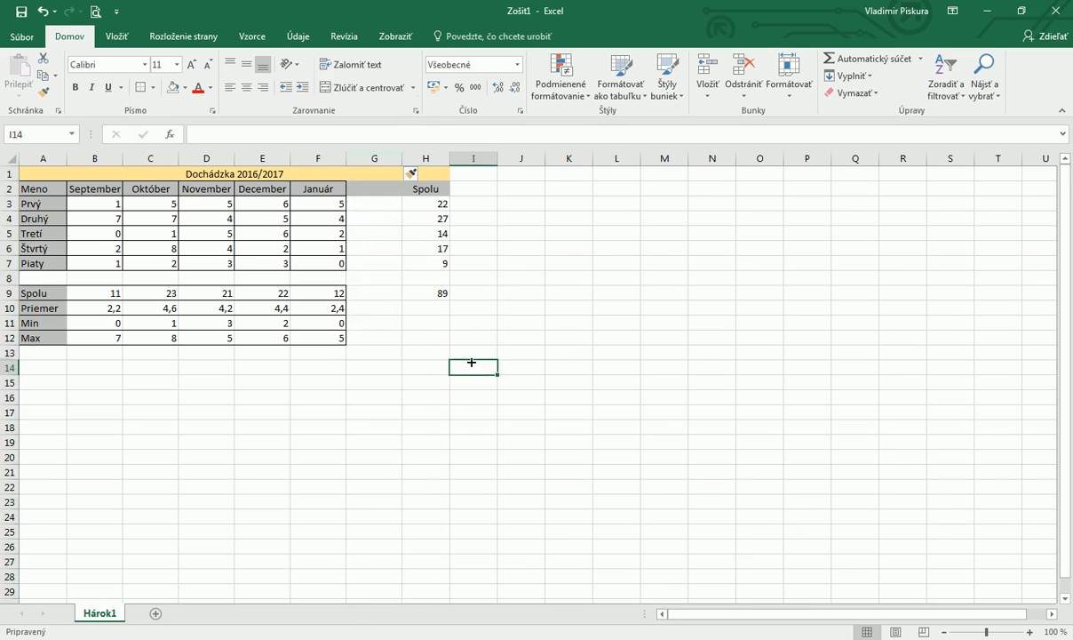
Remove the gray fill from cell G2 in the new blank column
left_click(381, 191)
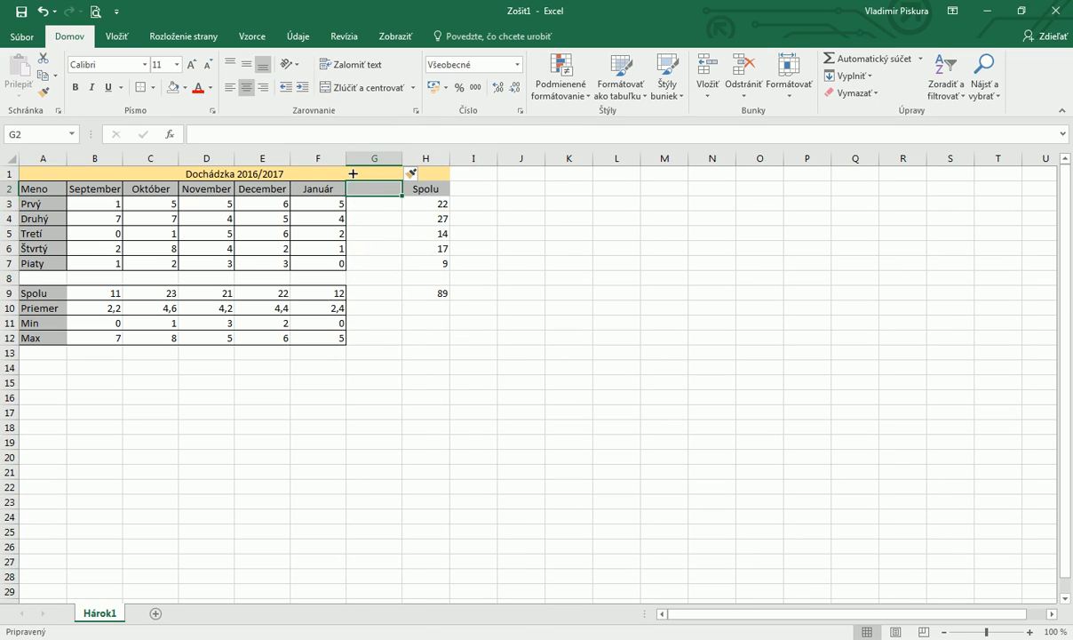
left_click(173, 88)
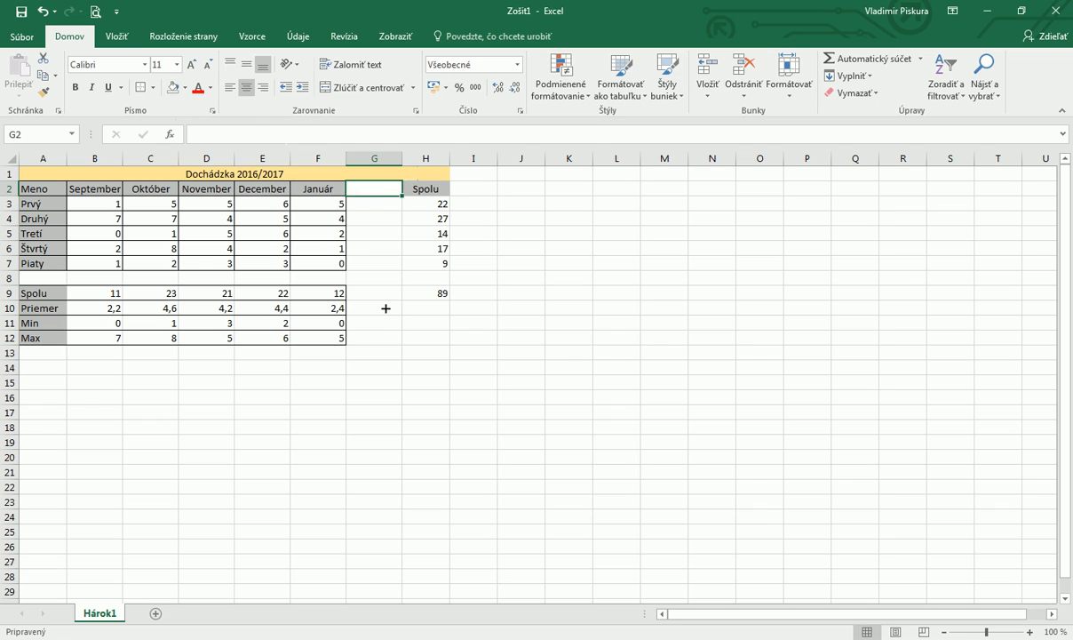
left_click(381, 324)
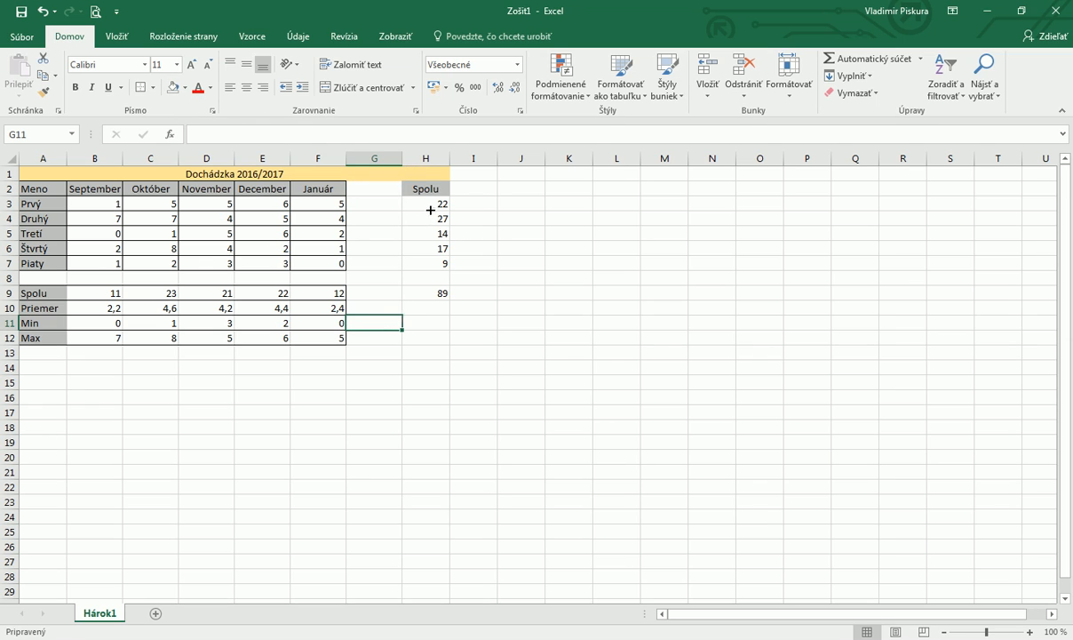
Apply outside borders around the Spolu column cells H2:H9
left_click_drag(428, 190, 427, 293)
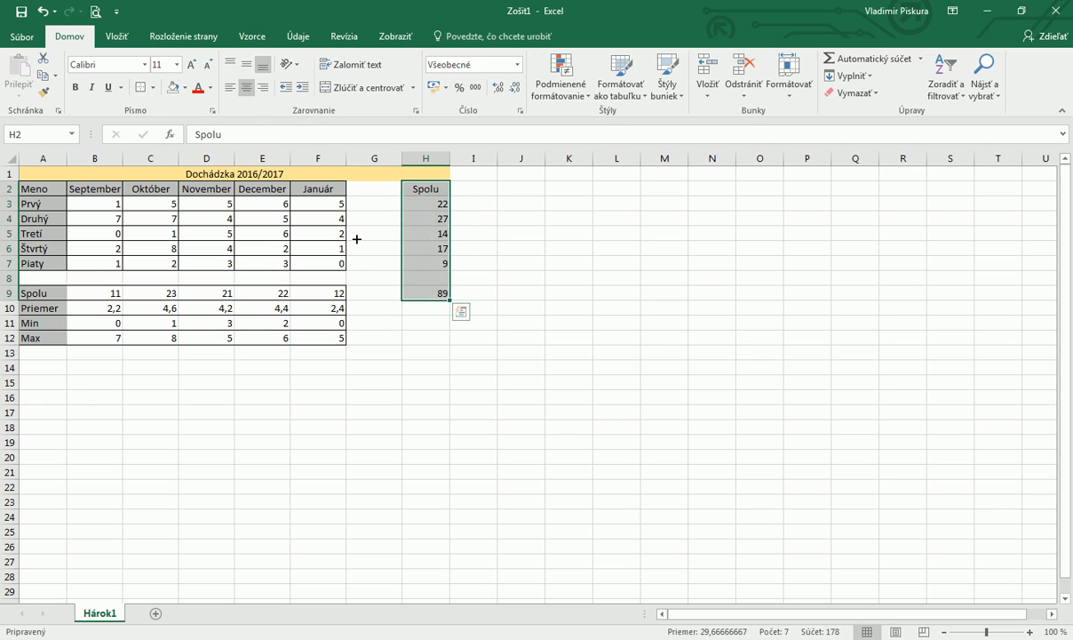
left_click(475, 381)
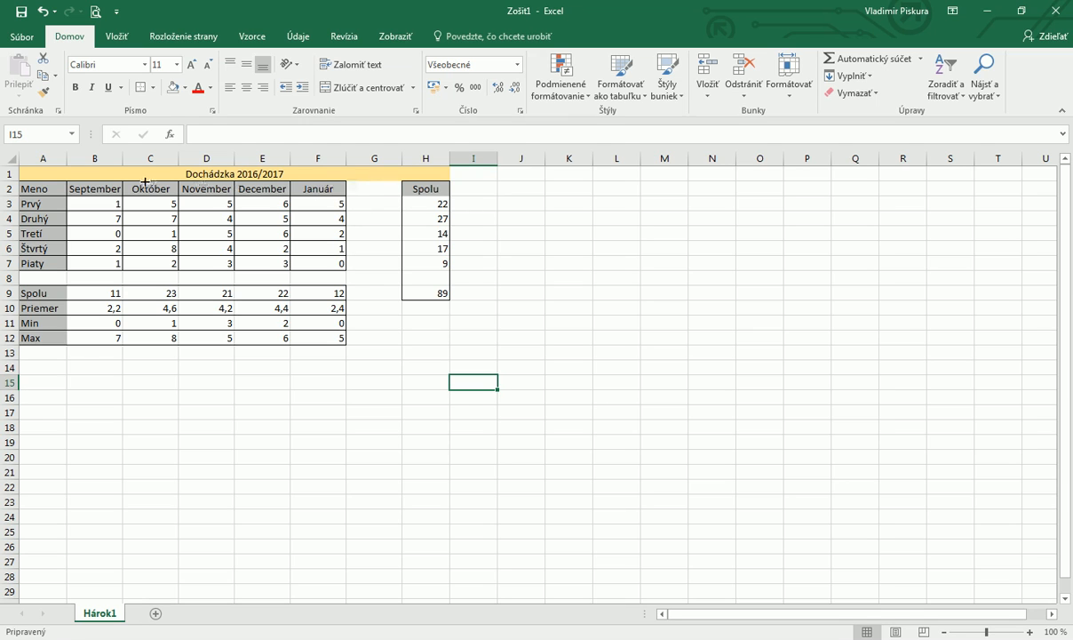
Unmerge the Dochádzka 2016/2017 title row, and merge and center the title across A1:F1 only
left_click_drag(80, 175, 418, 179)
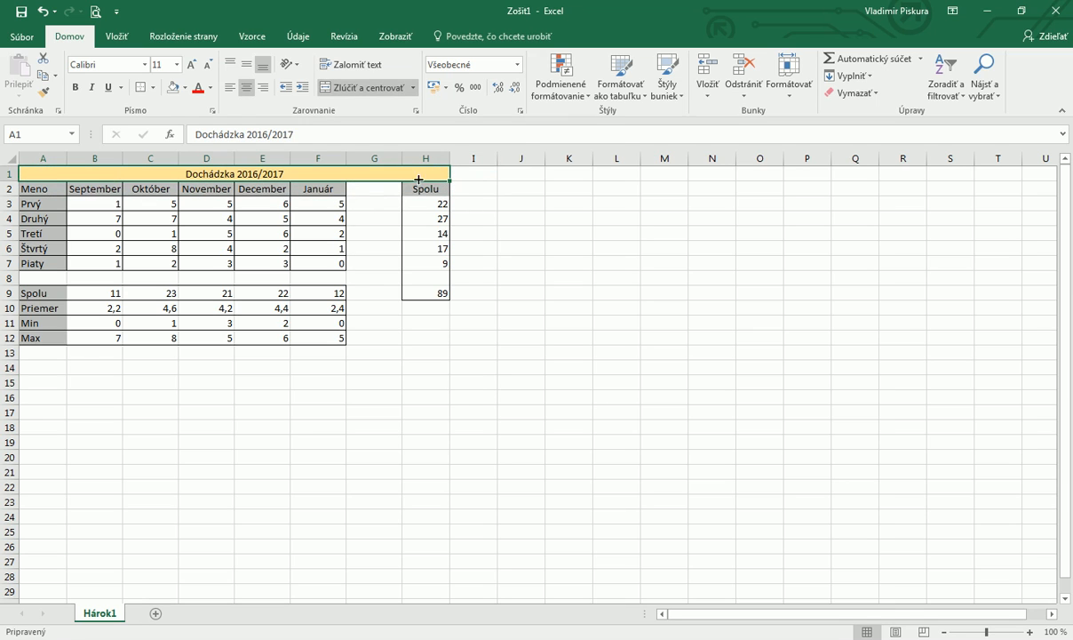
left_click(364, 89)
left_click(364, 87)
left_click(403, 399)
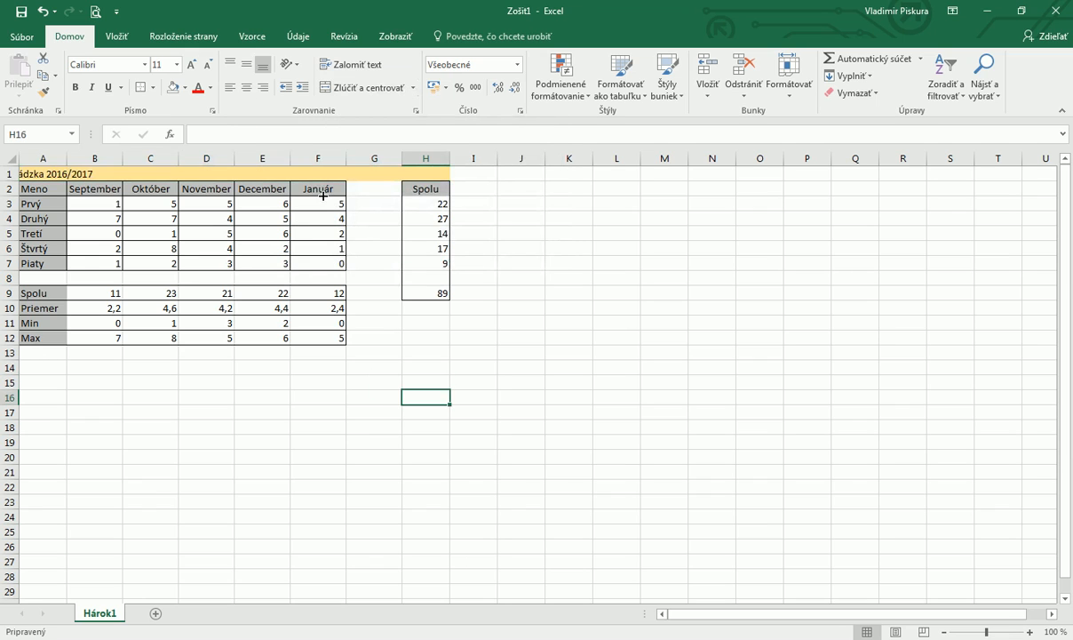
left_click_drag(340, 173, 54, 172)
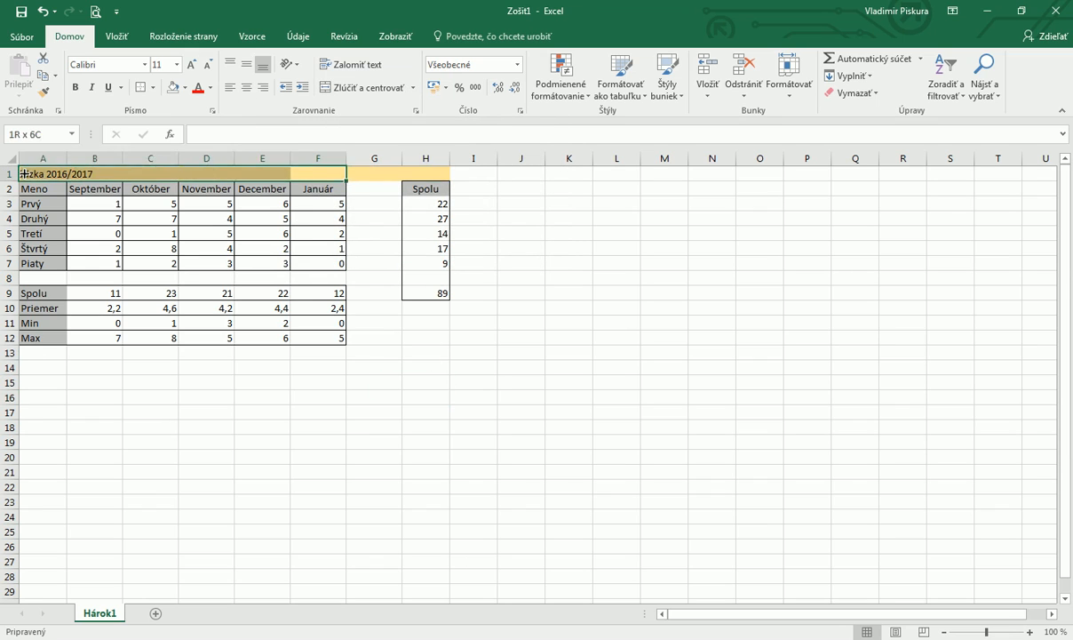
left_click(381, 89)
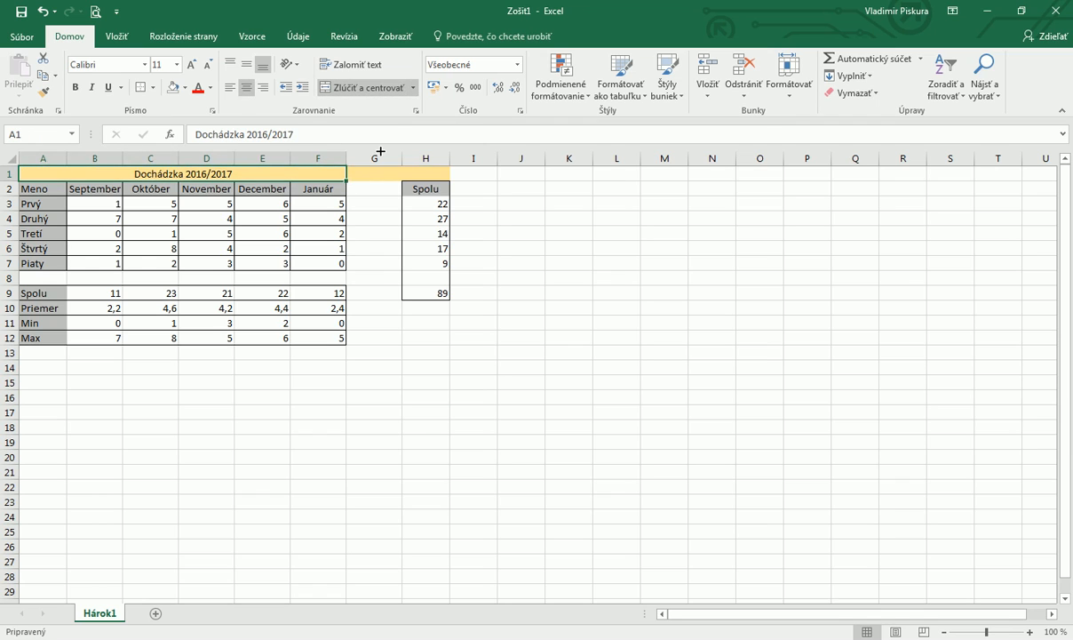
left_click(380, 355)
Remove the yellow fill from the leftover title cells G1:H1
left_click_drag(360, 177, 414, 172)
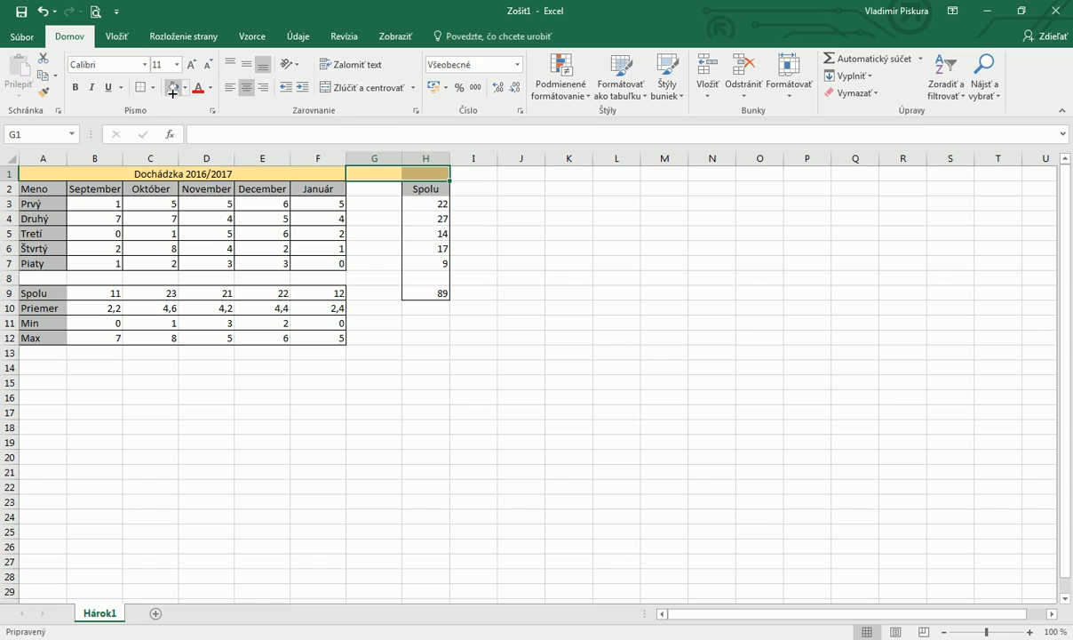
left_click(398, 351)
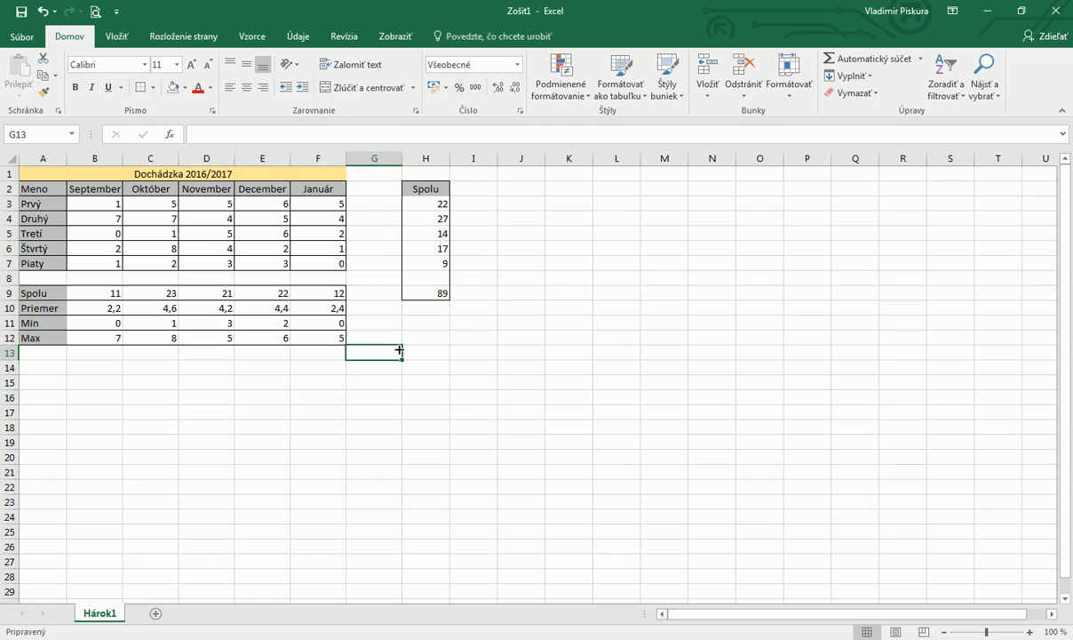
left_click(533, 372)
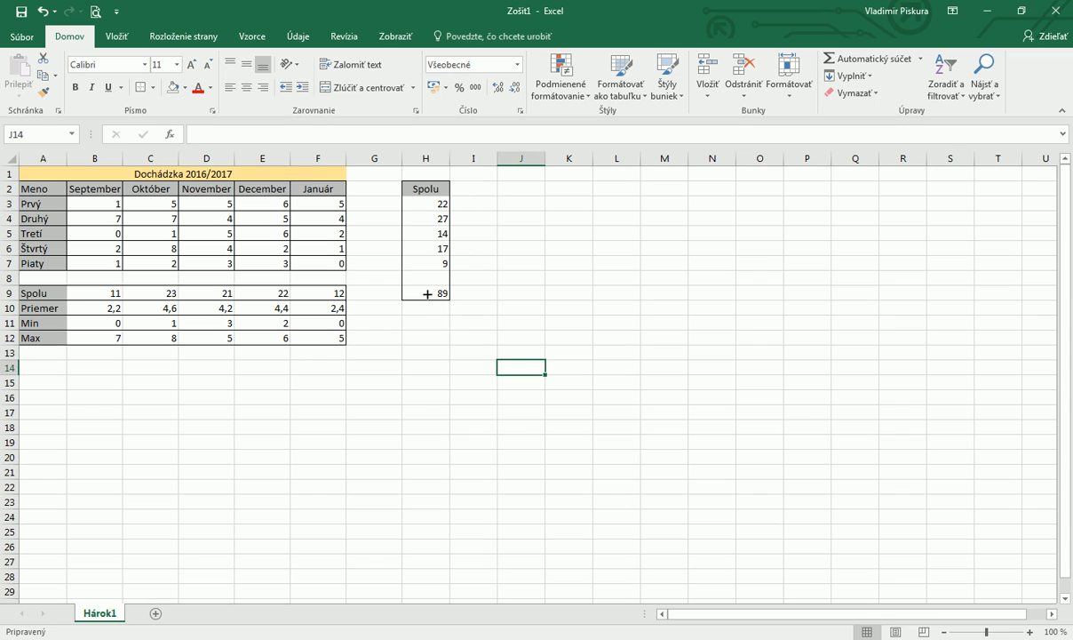
Fill the grand total cell H9 with standard red and give it a thick outside border
left_click(415, 294)
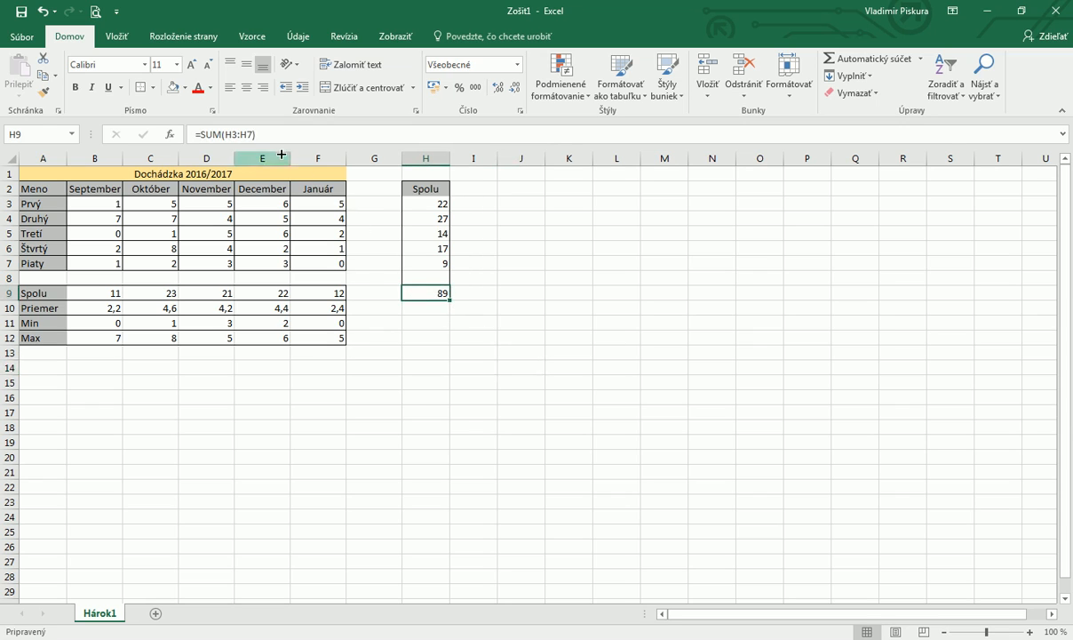
left_click(182, 89)
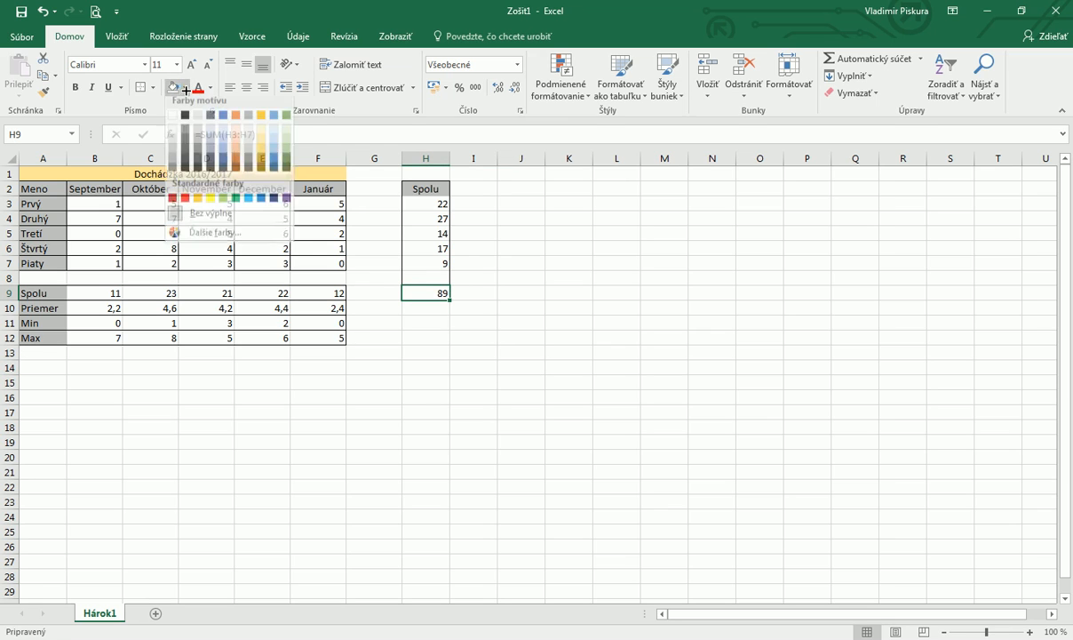
left_click(184, 204)
left_click(153, 88)
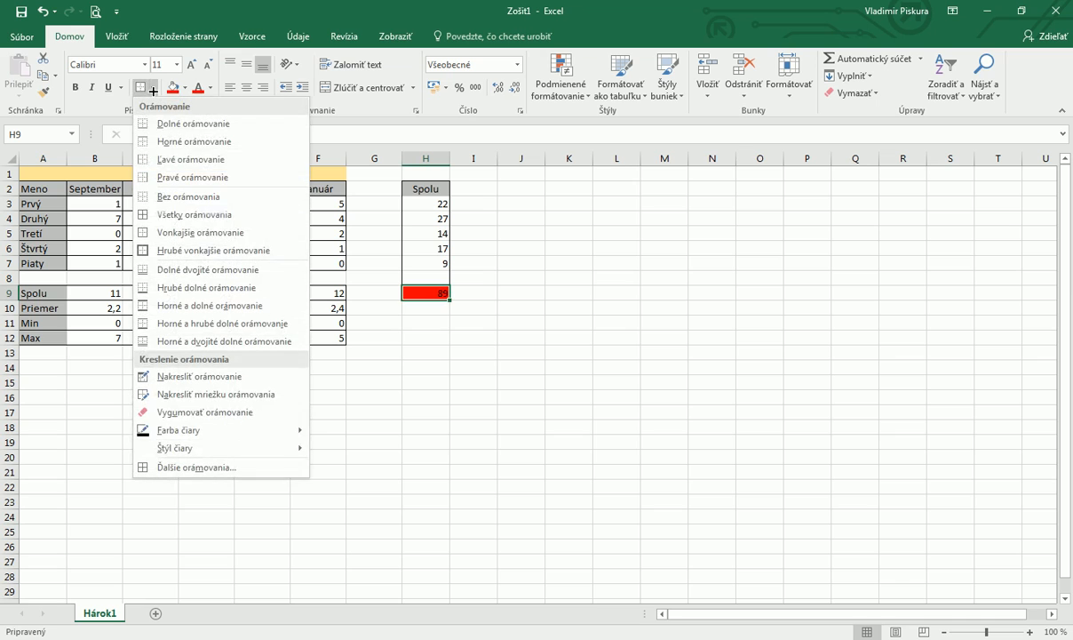
left_click(177, 250)
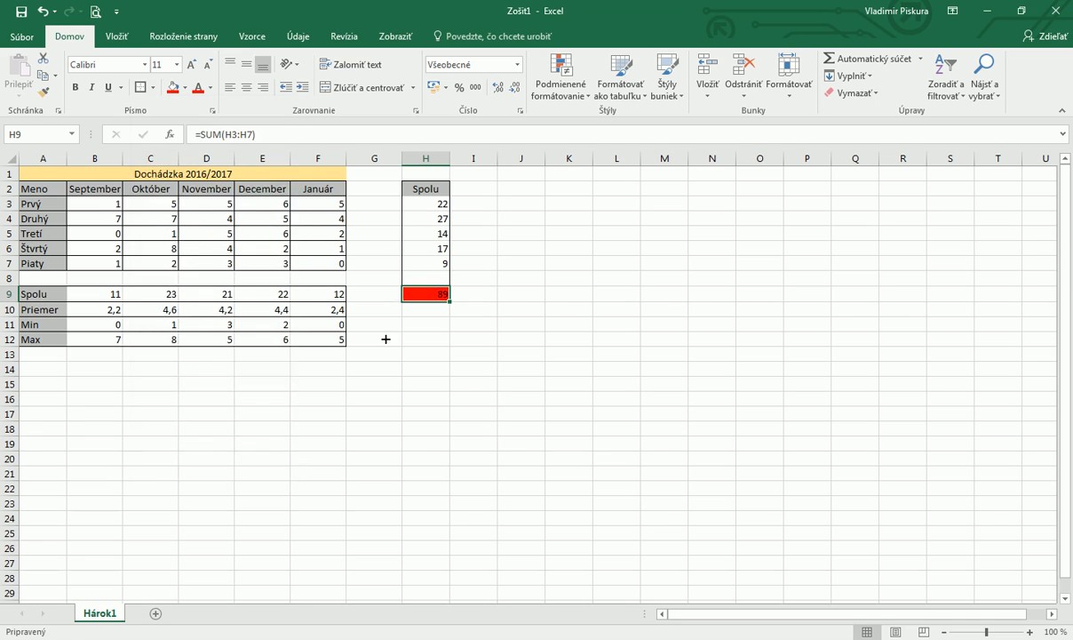
left_click(470, 380)
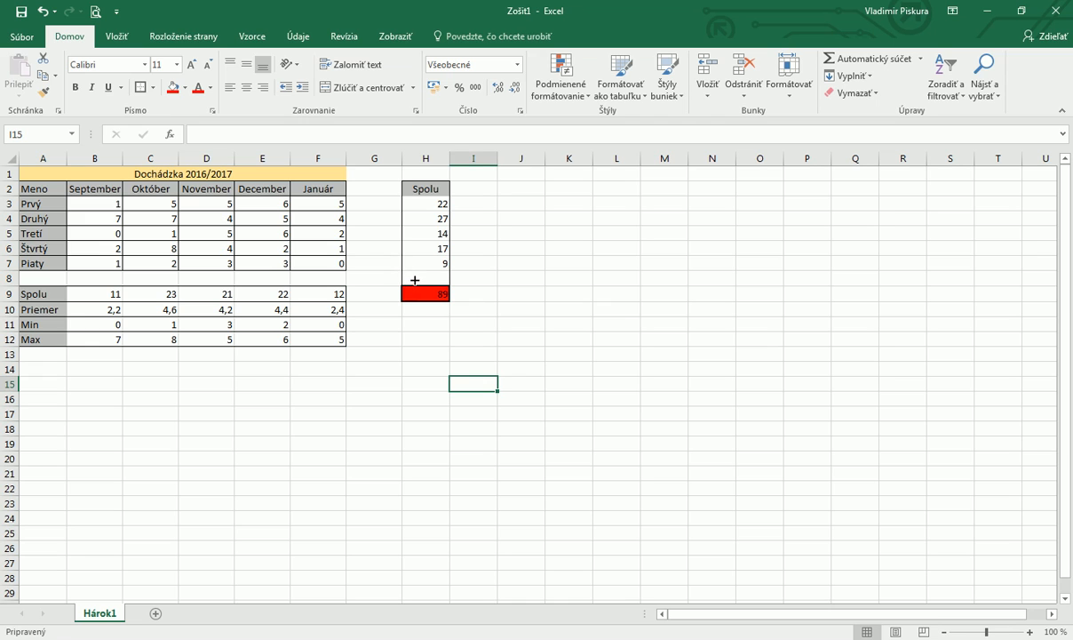
Remove all borders from the empty cell H8 above the grand total
left_click(414, 280)
left_click(150, 88)
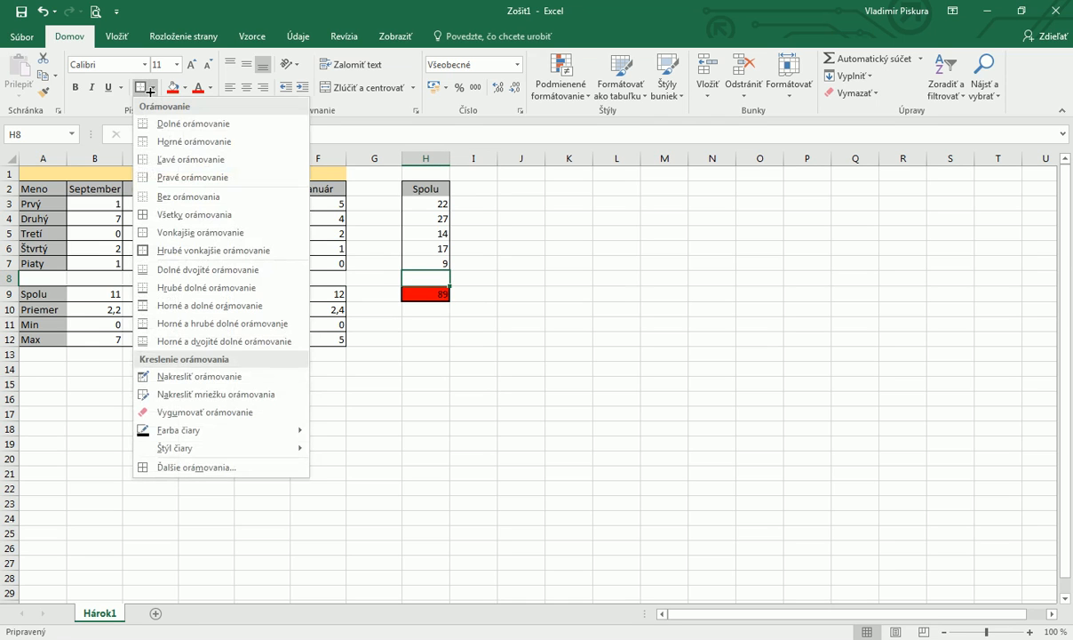
left_click(183, 198)
left_click(409, 336)
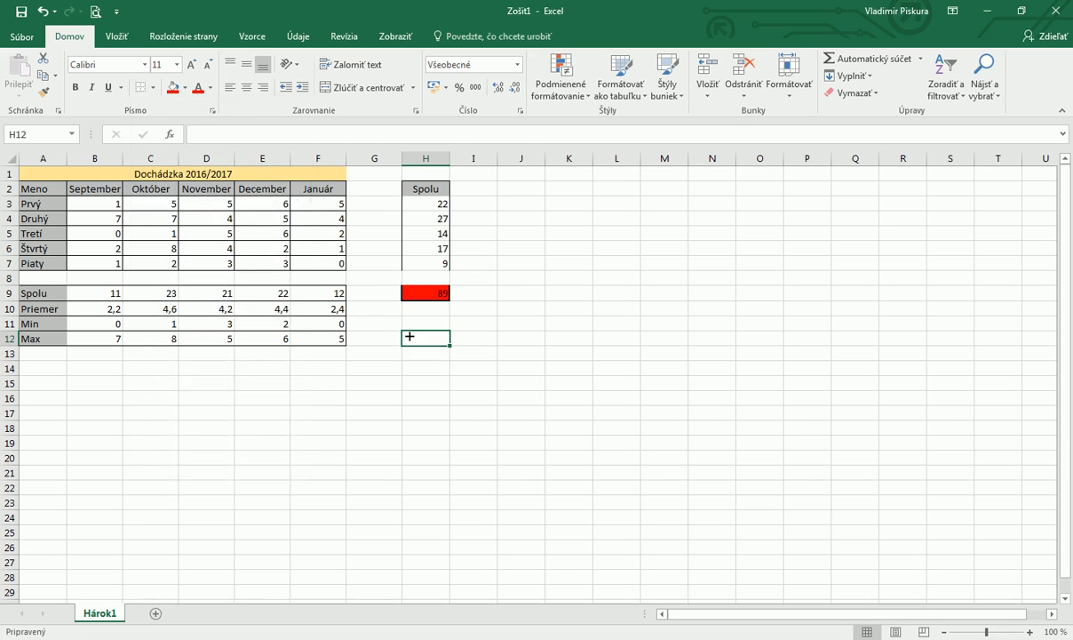
Apply outside borders around the Spolu header and row totals in H2:H7
left_click_drag(417, 186, 423, 263)
left_click(152, 87)
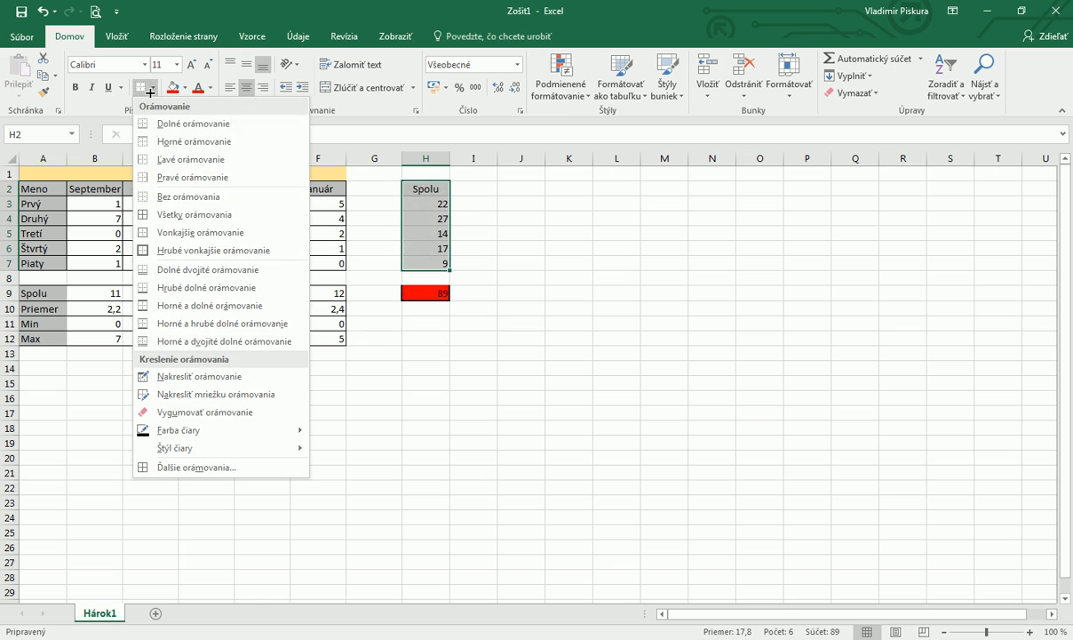
left_click(179, 232)
left_click(418, 321)
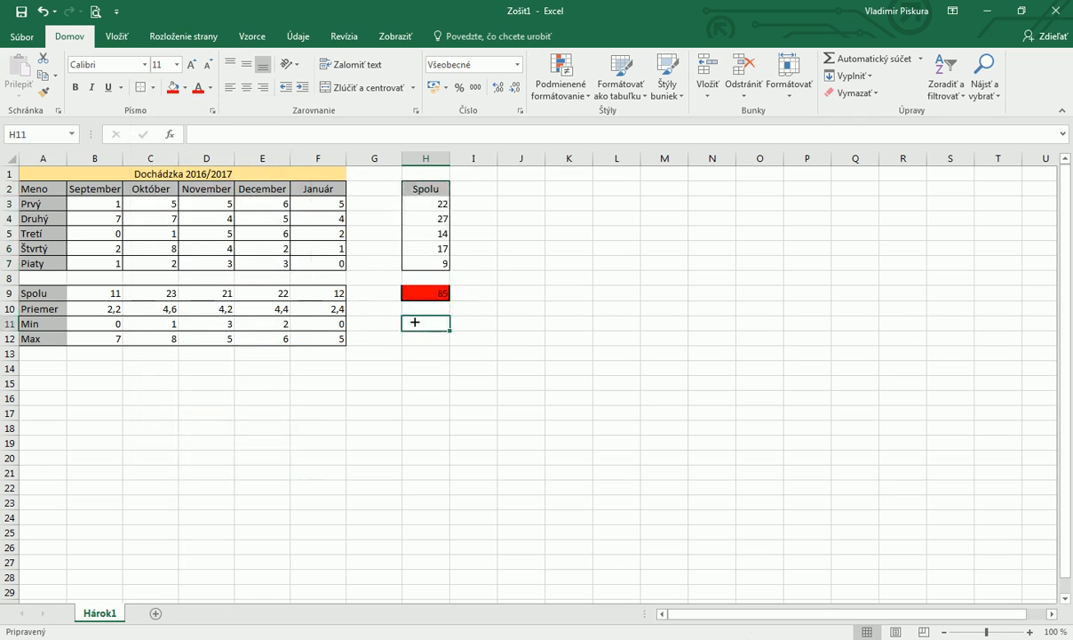
left_click(419, 298)
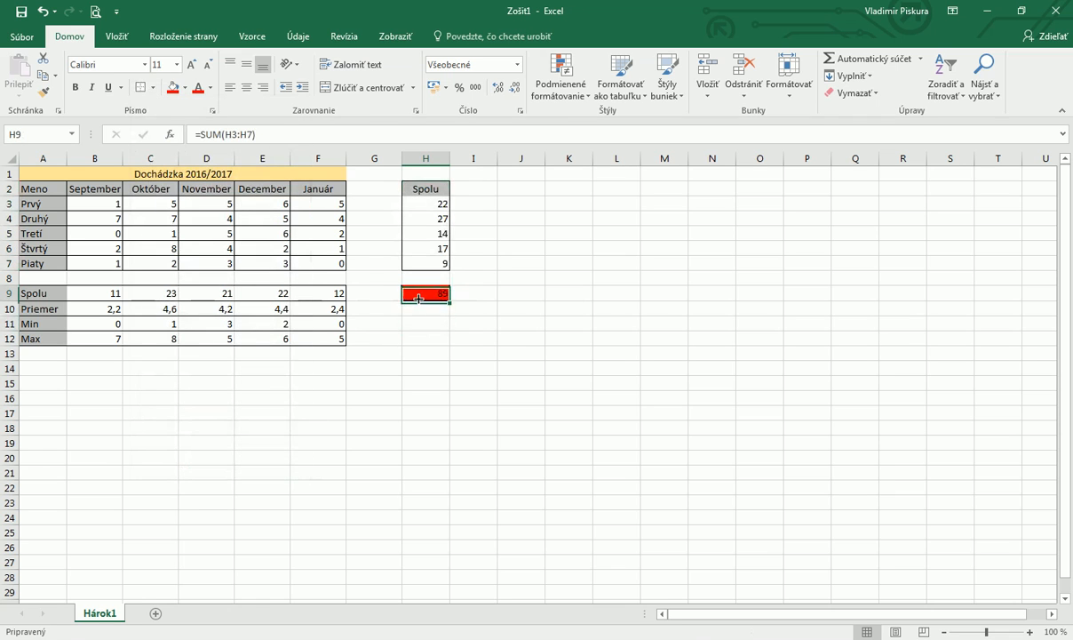
Reapply a thick outside border around the grand total cell H9
left_click(151, 87)
left_click(180, 232)
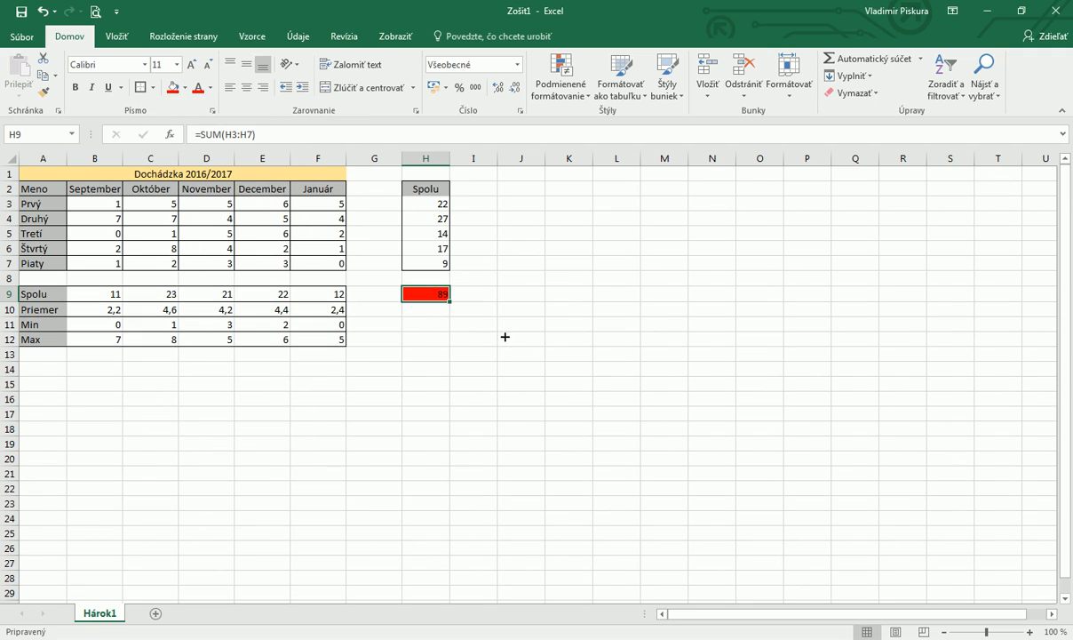
left_click(478, 383)
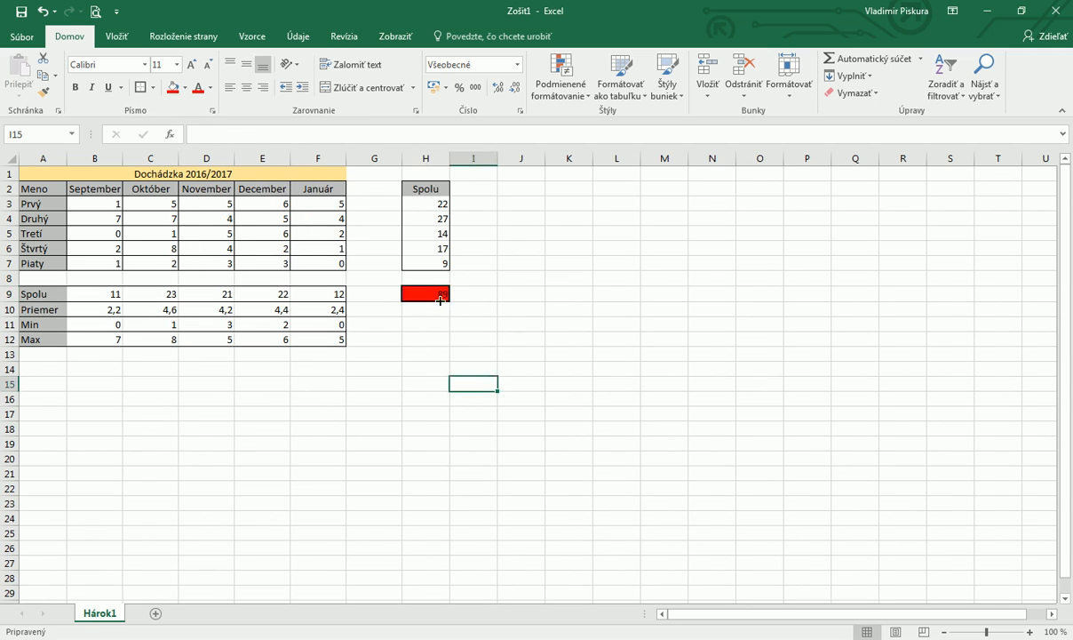
Center the grand total in H9 horizontally and make it bold
left_click(439, 296)
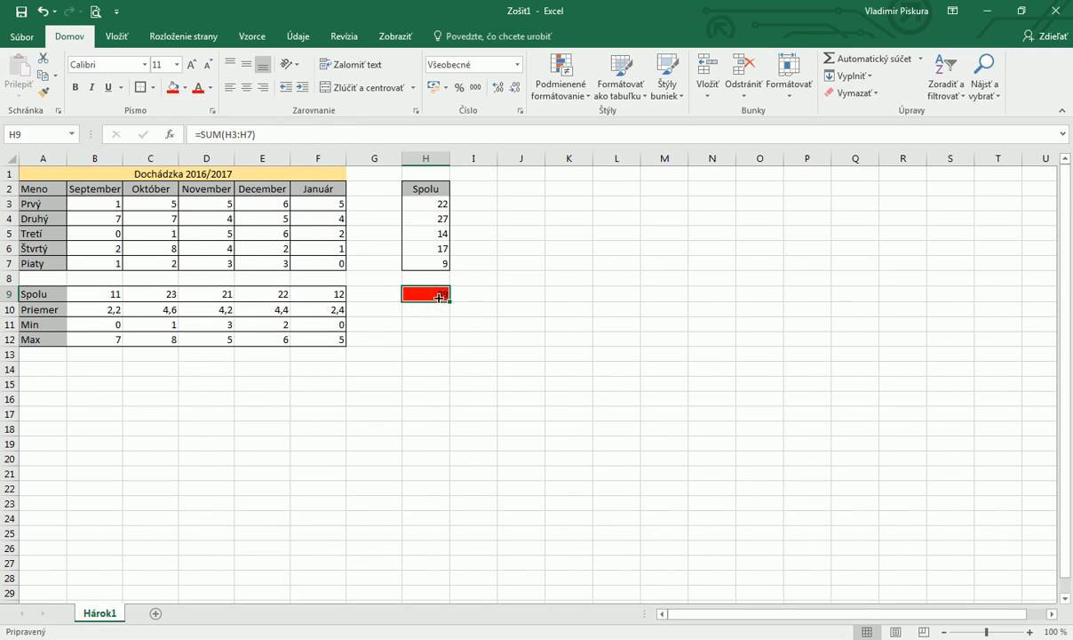
left_click(249, 87)
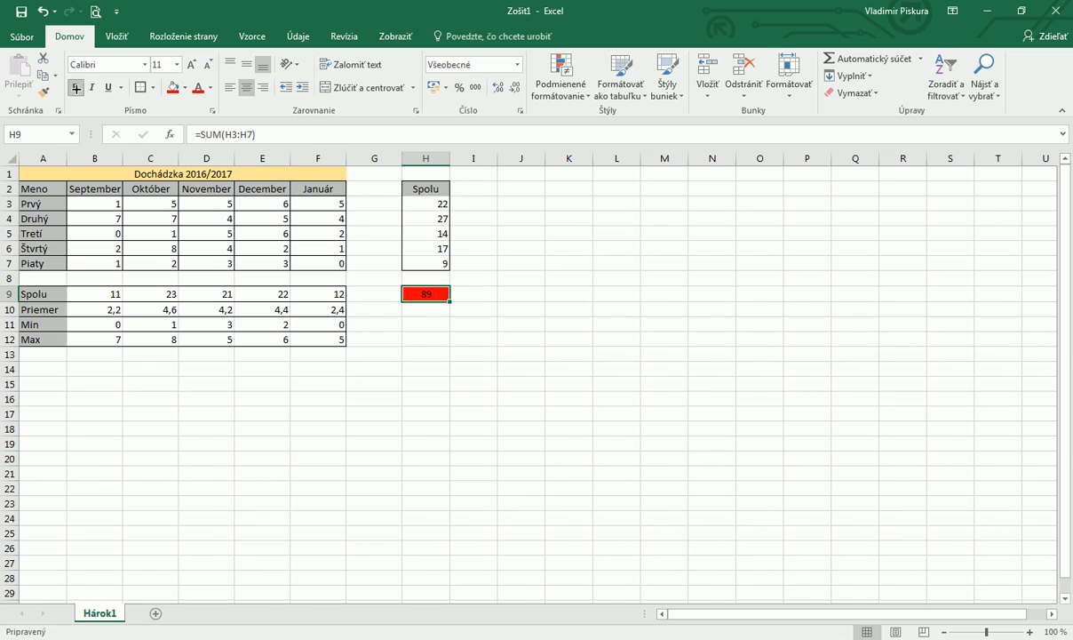
left_click(76, 87)
key("Down")
key("Down")
key("Down")
key("Down")
key("Down")
key("Down")
key("Down")
key("Down")
key("Down")
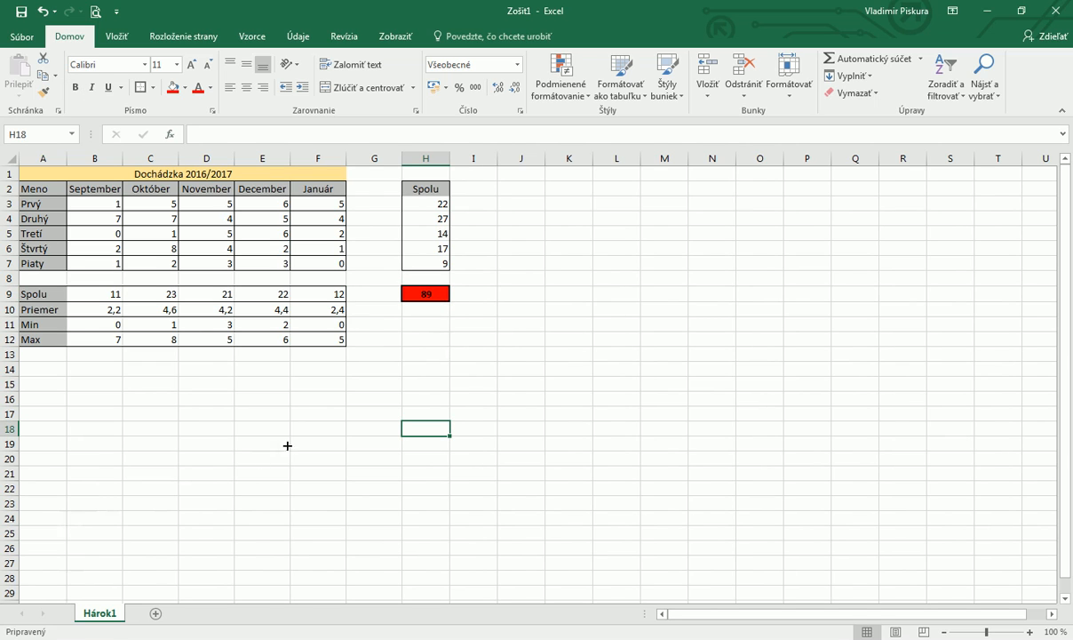
Fill the row totals in H3:H7 with a light blue theme color and center them
left_click_drag(426, 203, 425, 263)
left_click(185, 87)
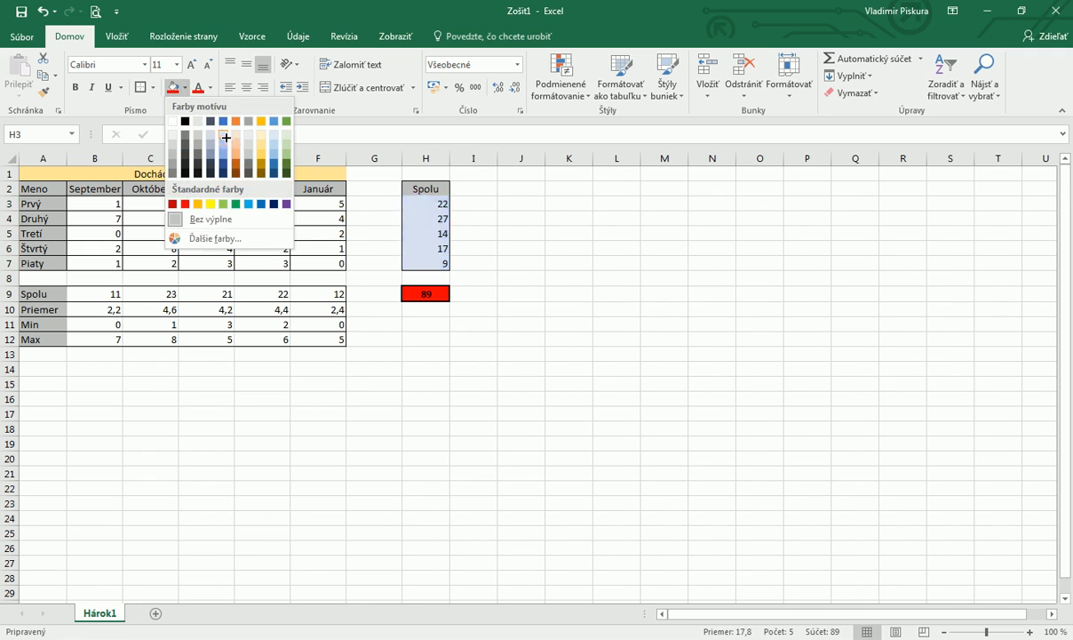
left_click(224, 138)
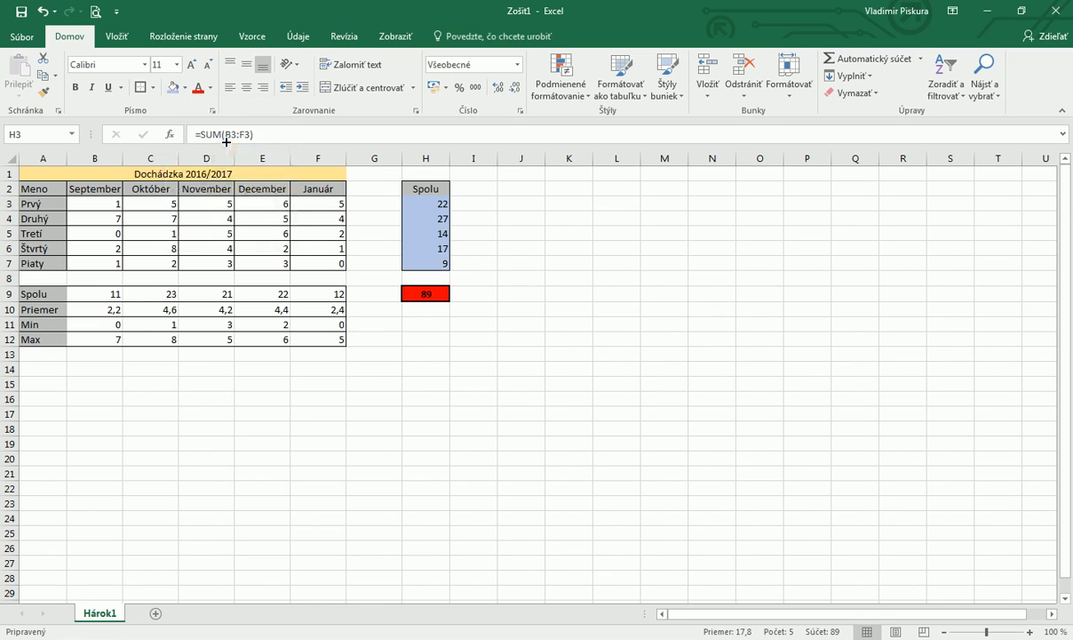
left_click(244, 89)
Apply the same light blue fill to the monthly totals in B9:F9 and center them
left_click_drag(86, 294, 309, 298)
left_click(173, 87)
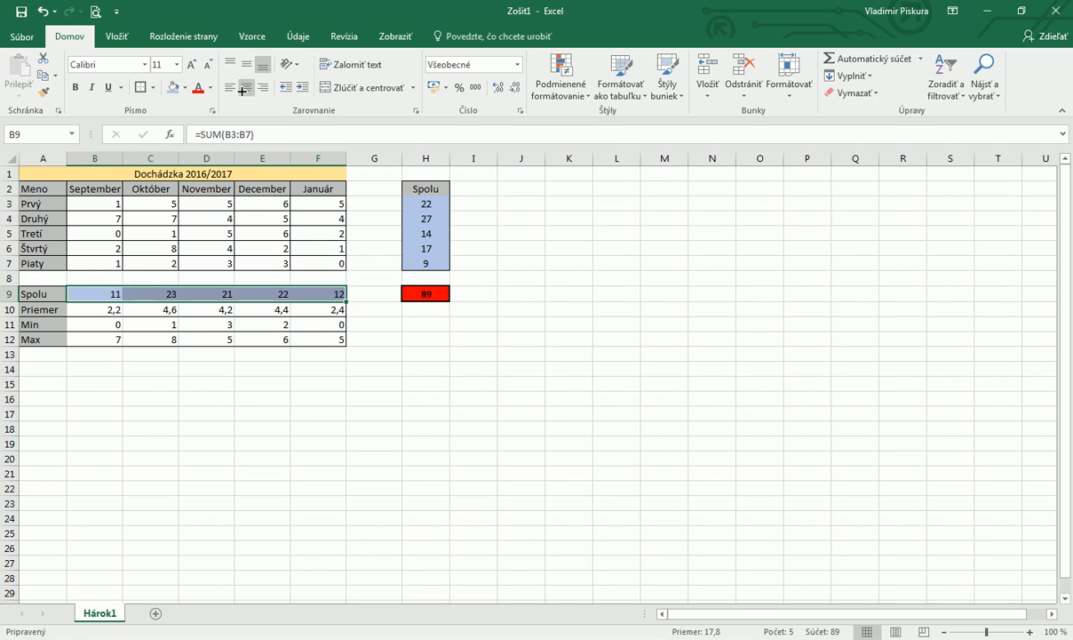
left_click(248, 89)
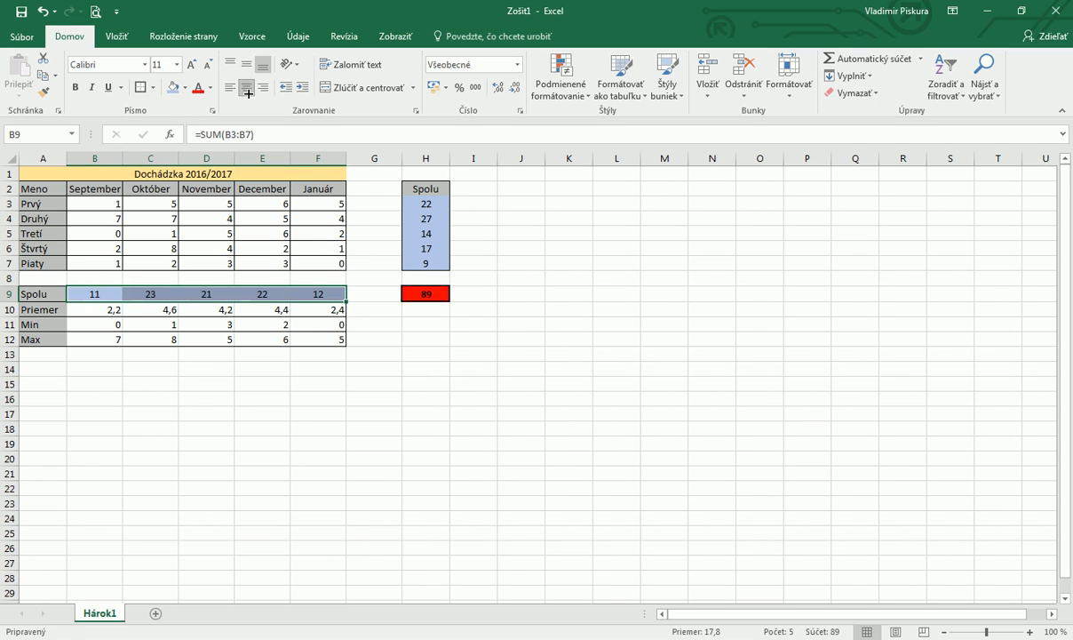
Center the average, minimum and maximum values in B10:F12
left_click_drag(102, 309, 324, 339)
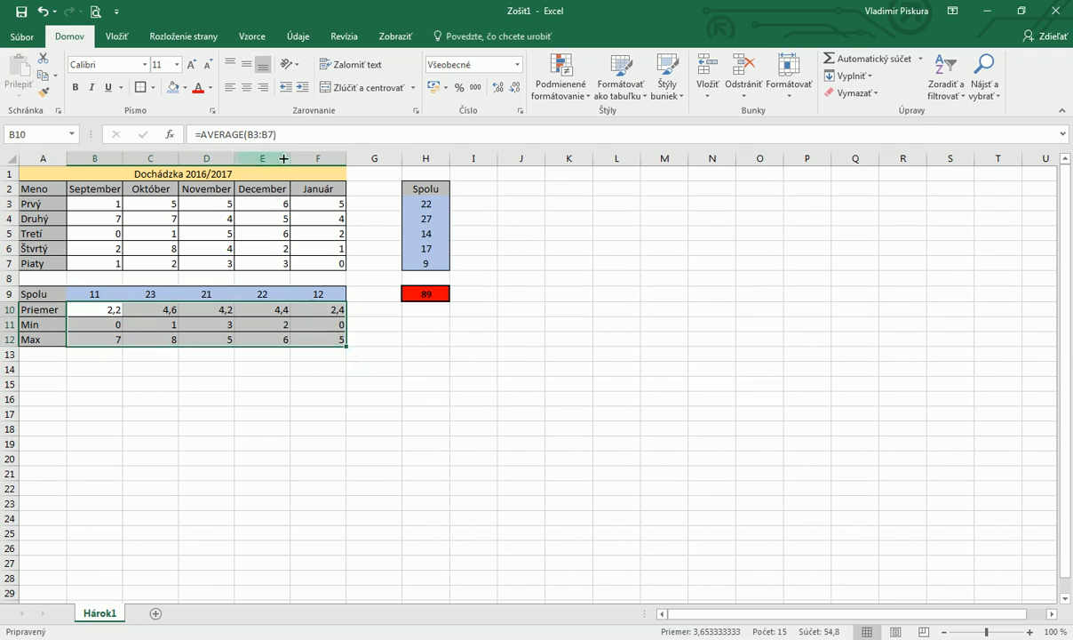
left_click(247, 87)
left_click(337, 405)
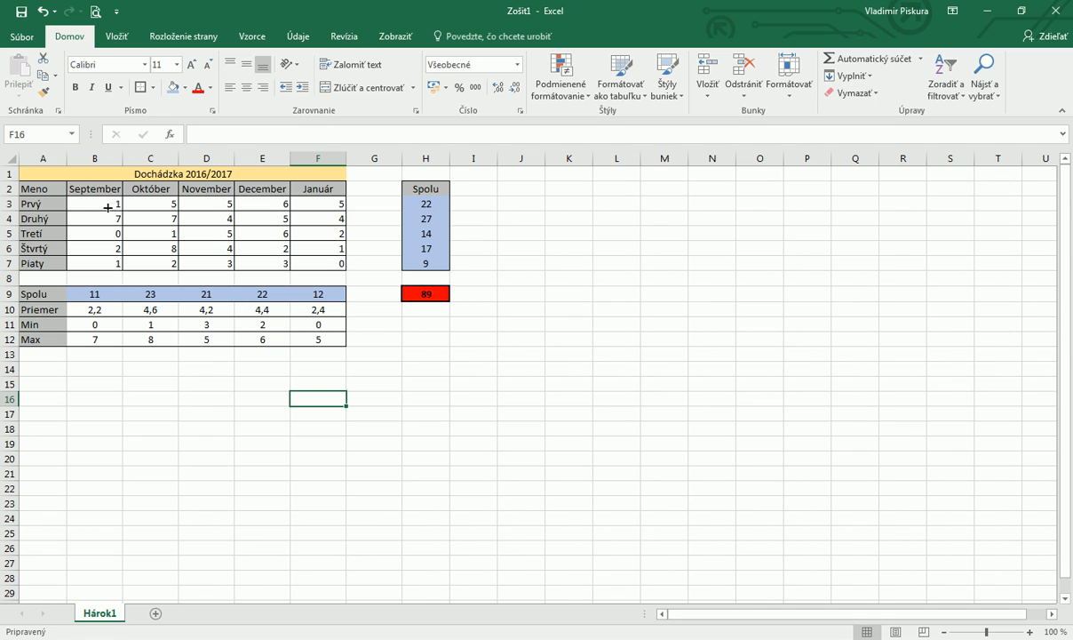
Add a conditional formatting rule to B3:F7 that gives values greater than 10 a light red fill with dark red text
left_click_drag(91, 206, 321, 264)
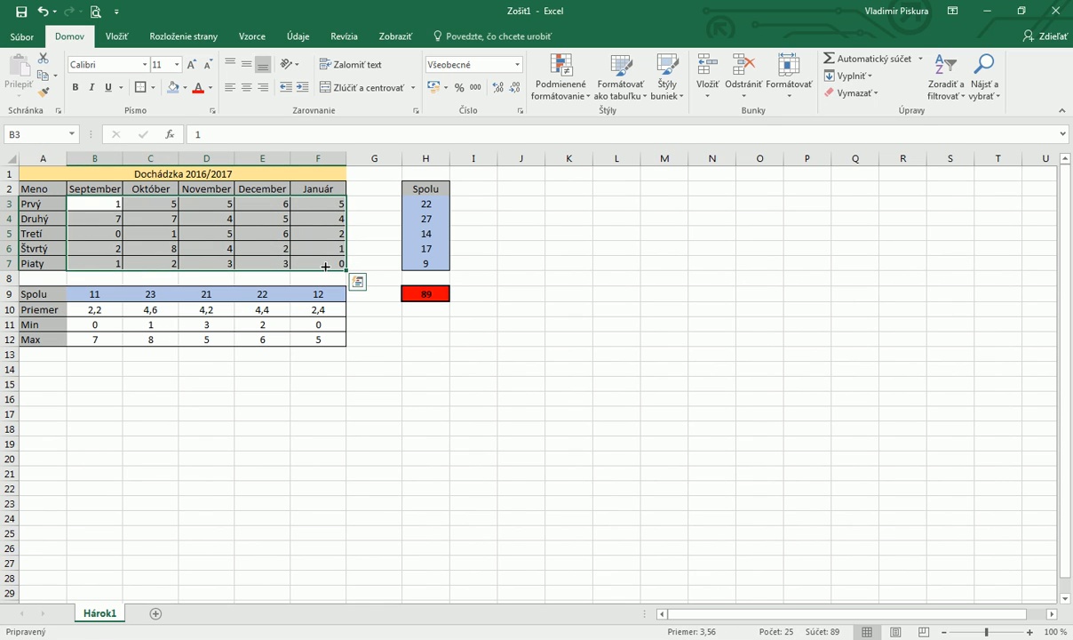
left_click(578, 93)
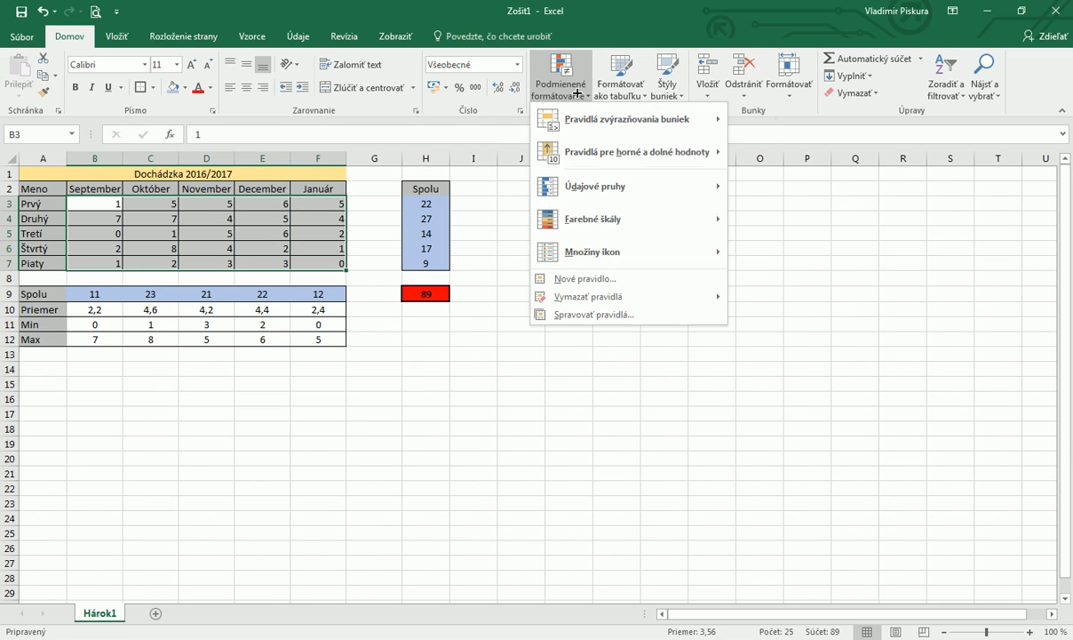
mouse_move(550, 111)
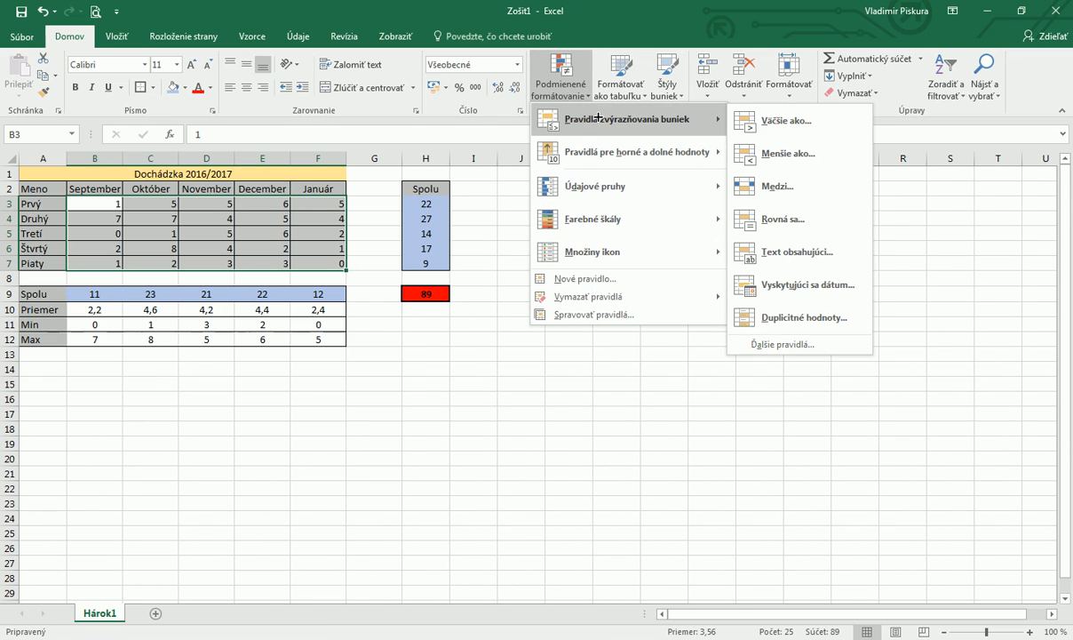
left_click(795, 120)
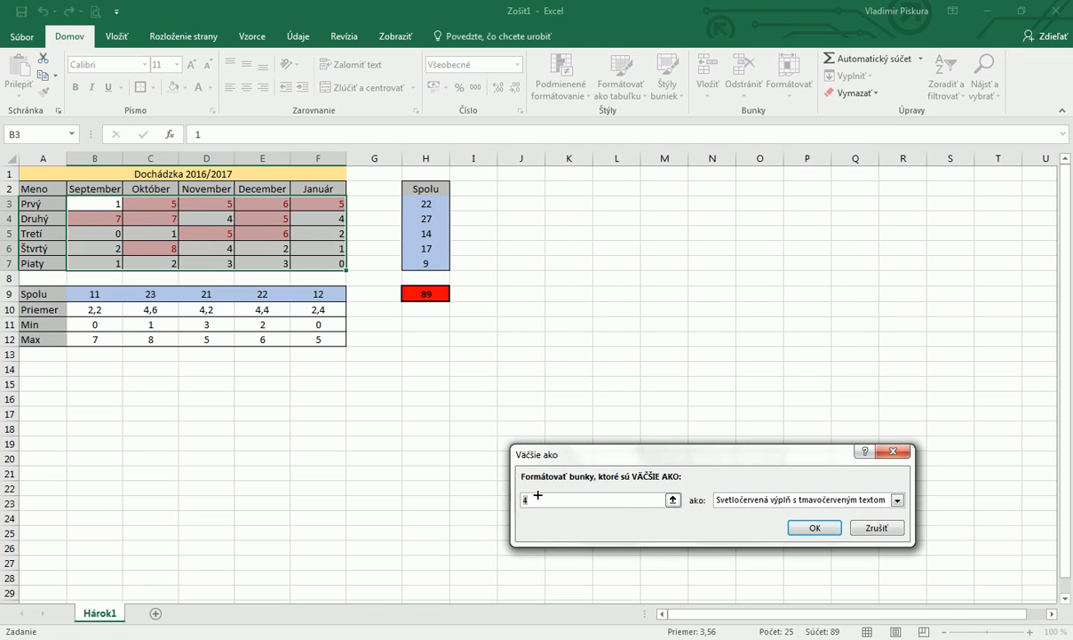
key("BackSpace")
type("10")
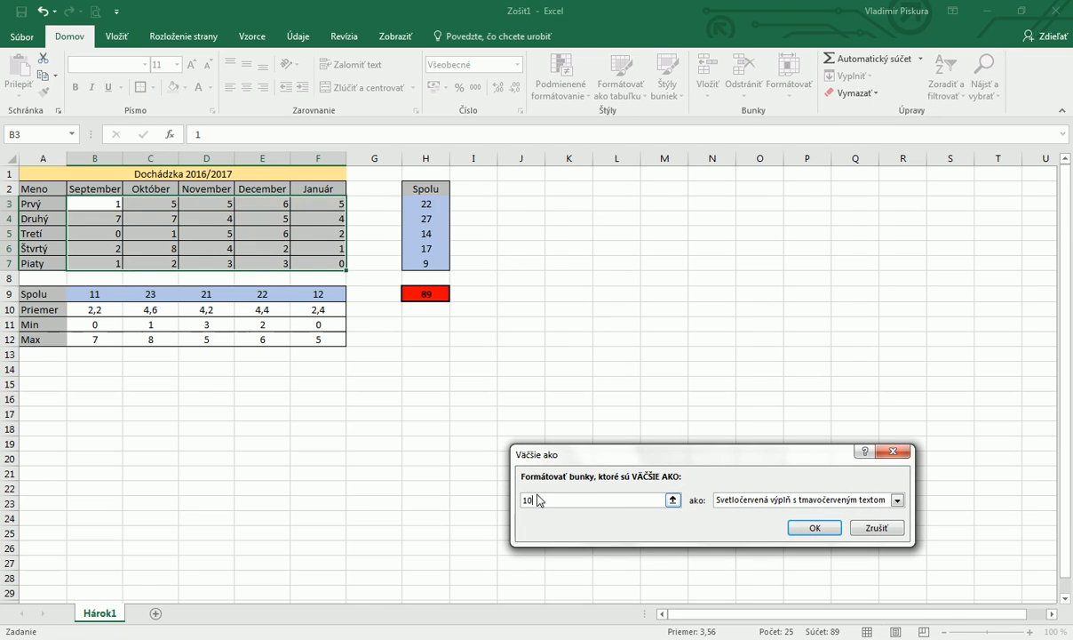
left_click(826, 528)
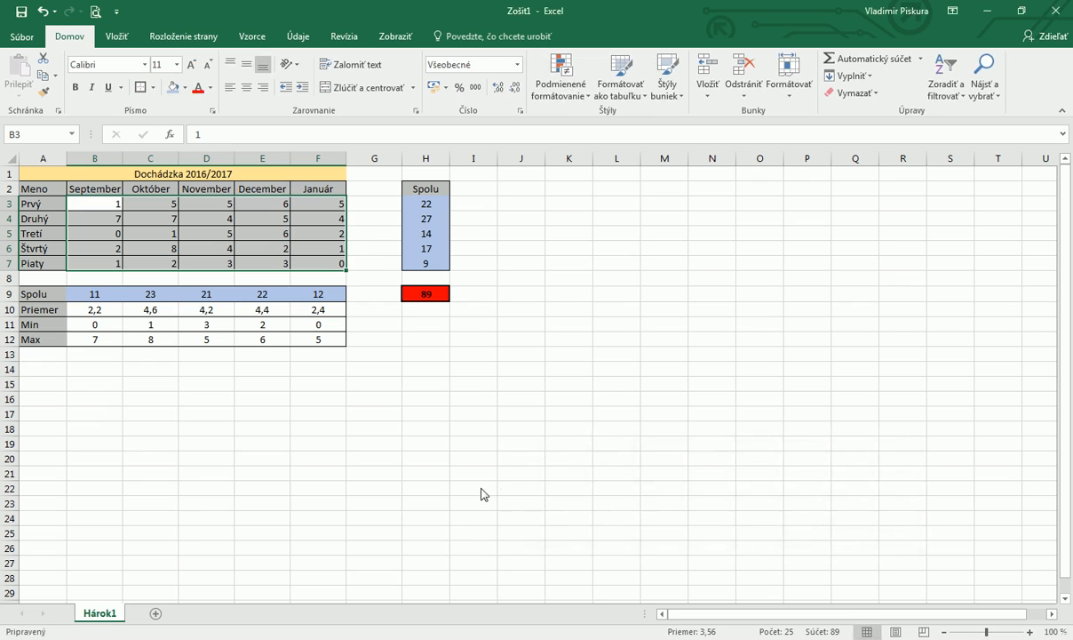
left_click(447, 476)
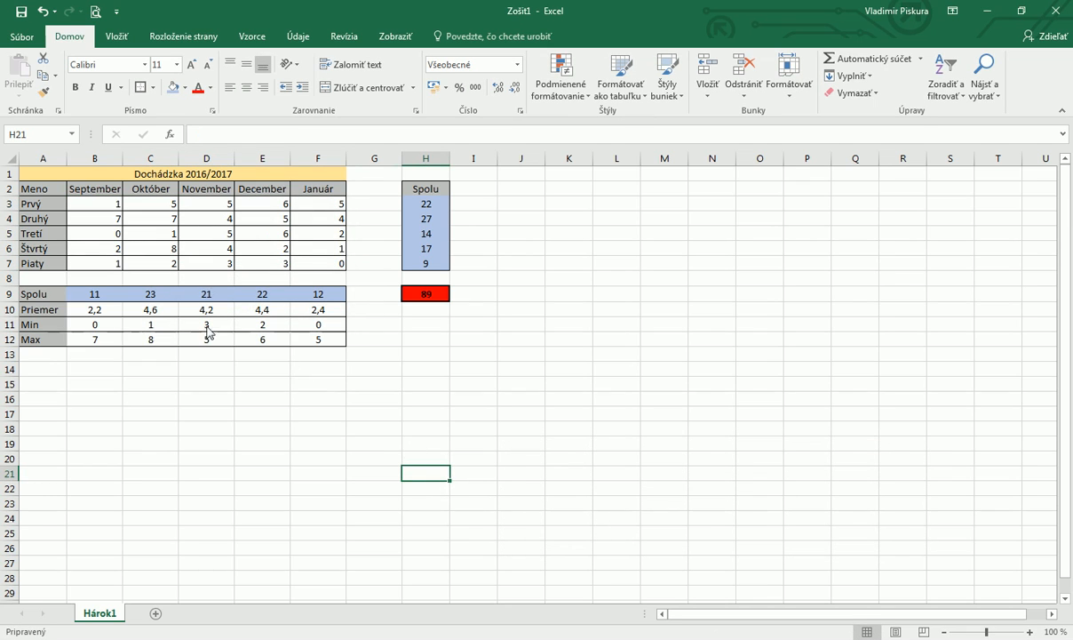
Change the November value for Tretí (D5) to 11 and the September value for Druhý (B4) to 13
left_click(206, 234)
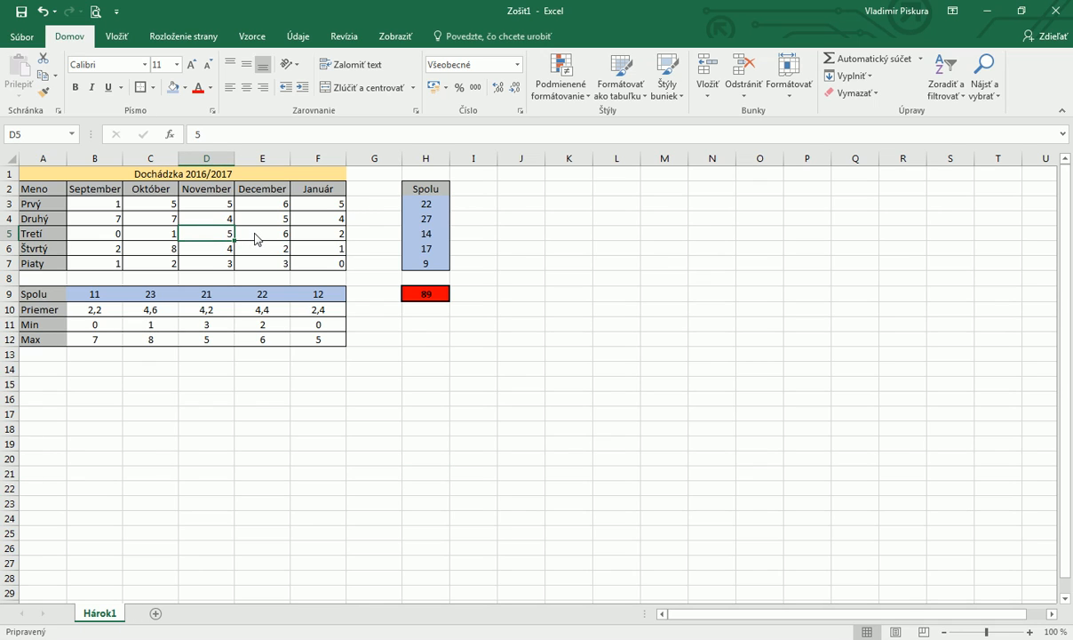
type("1")
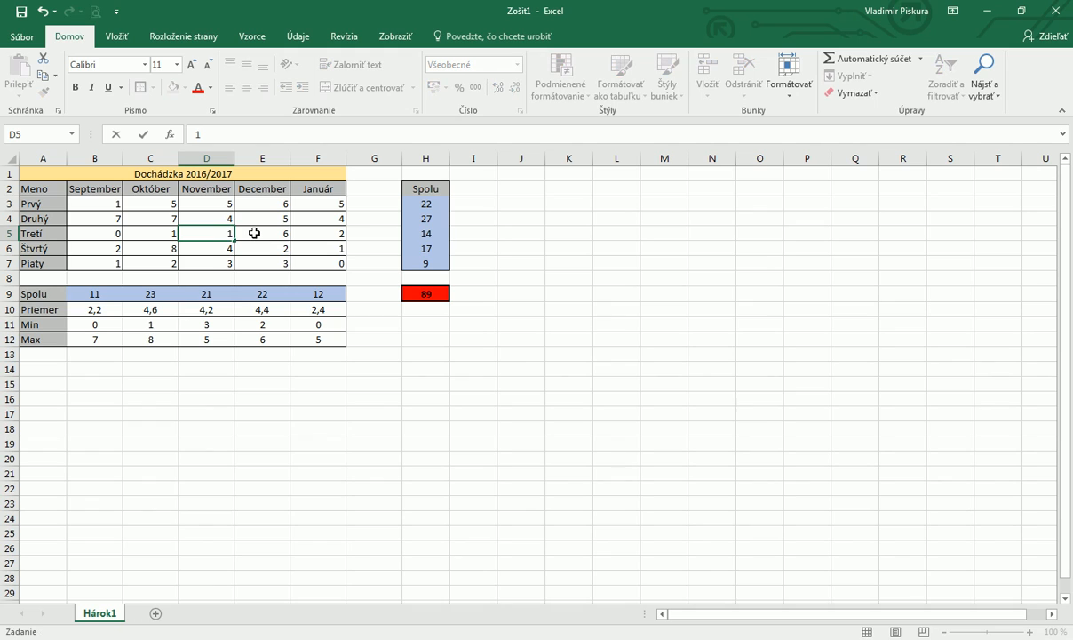
type("1")
left_click(267, 261)
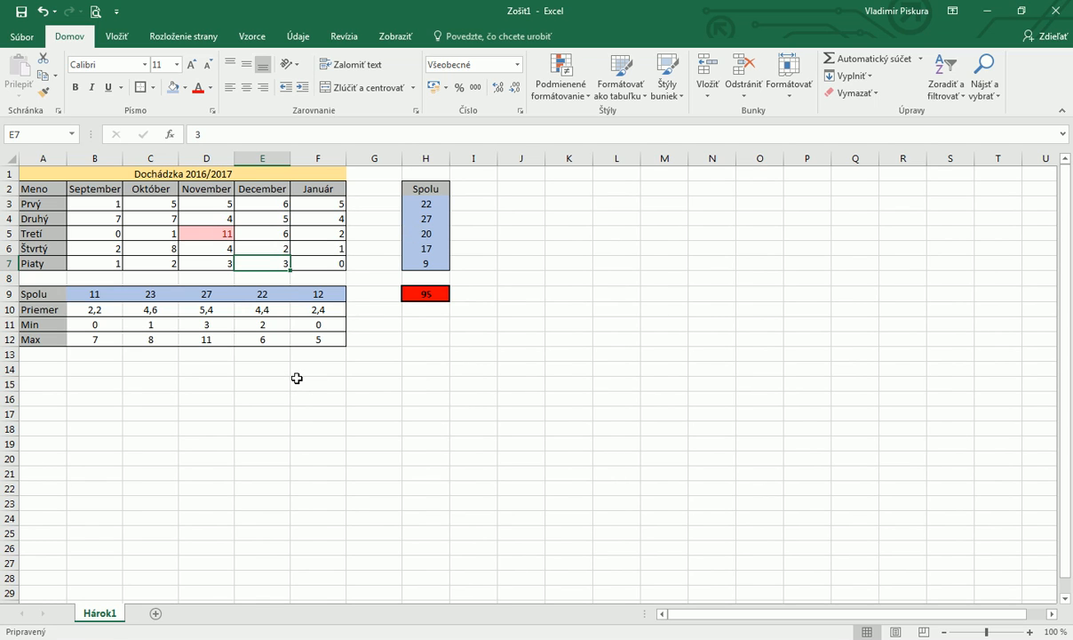
left_click(107, 221)
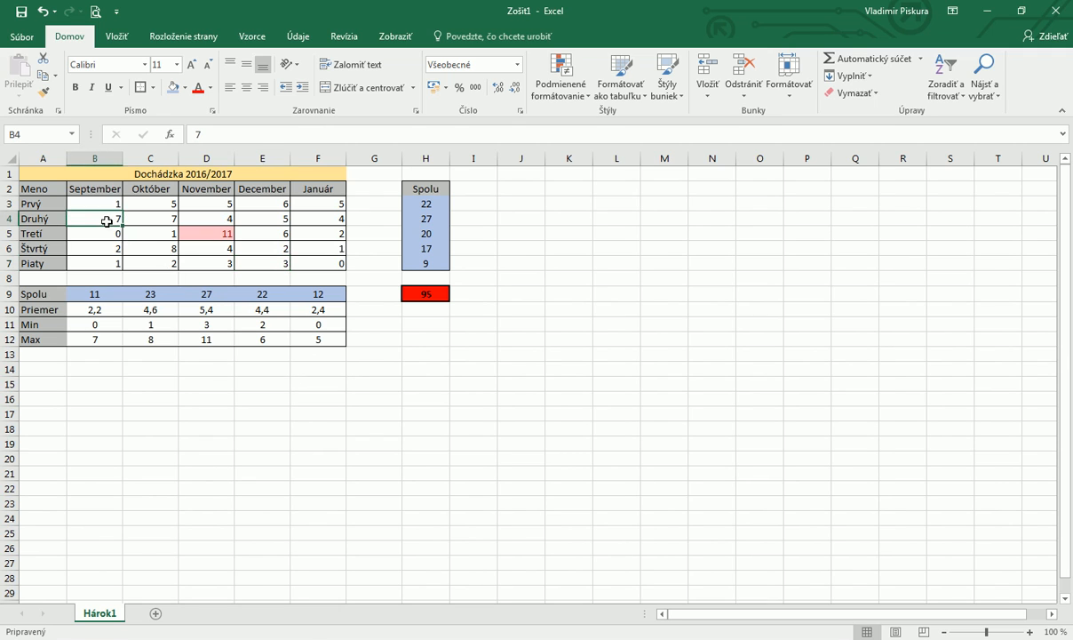
type("13")
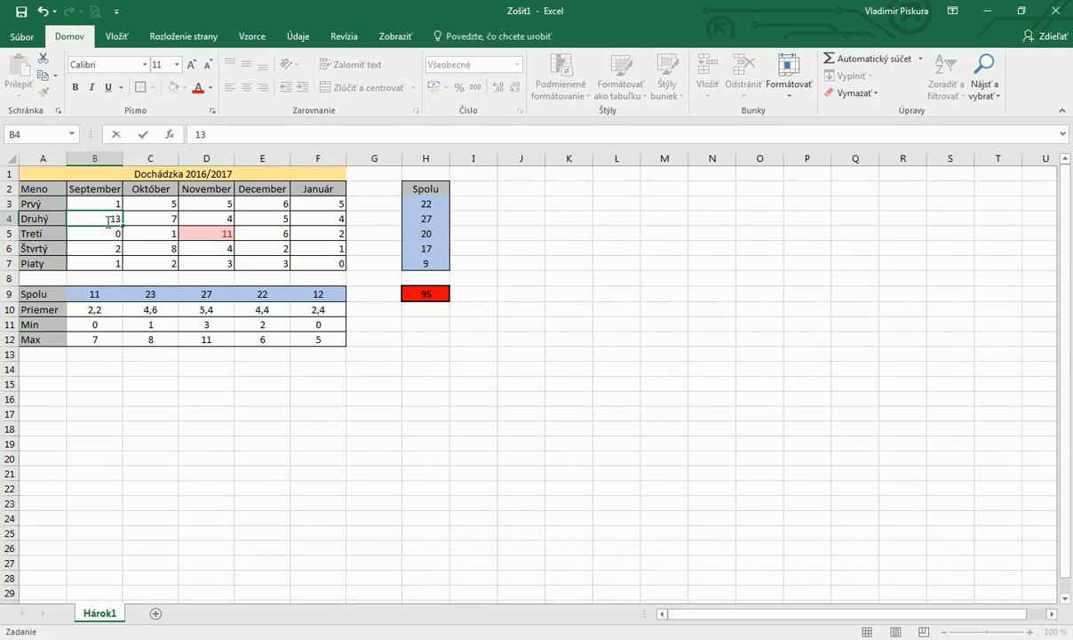
key("Return")
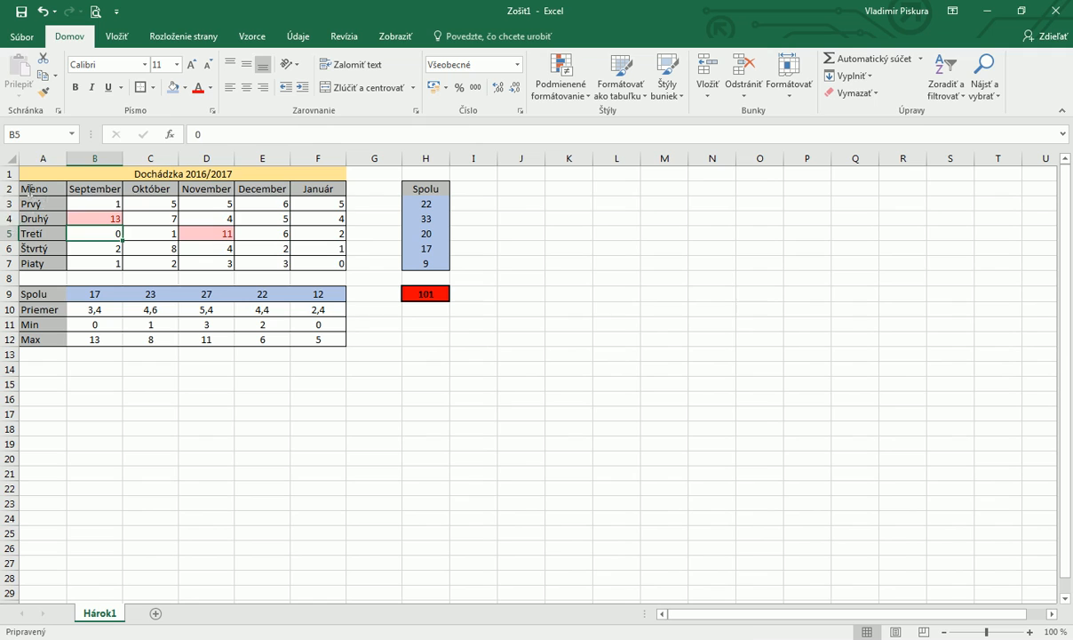
Insert a 3-D clustered column chart from the attendance data in A2:F7
left_click_drag(30, 187, 320, 259)
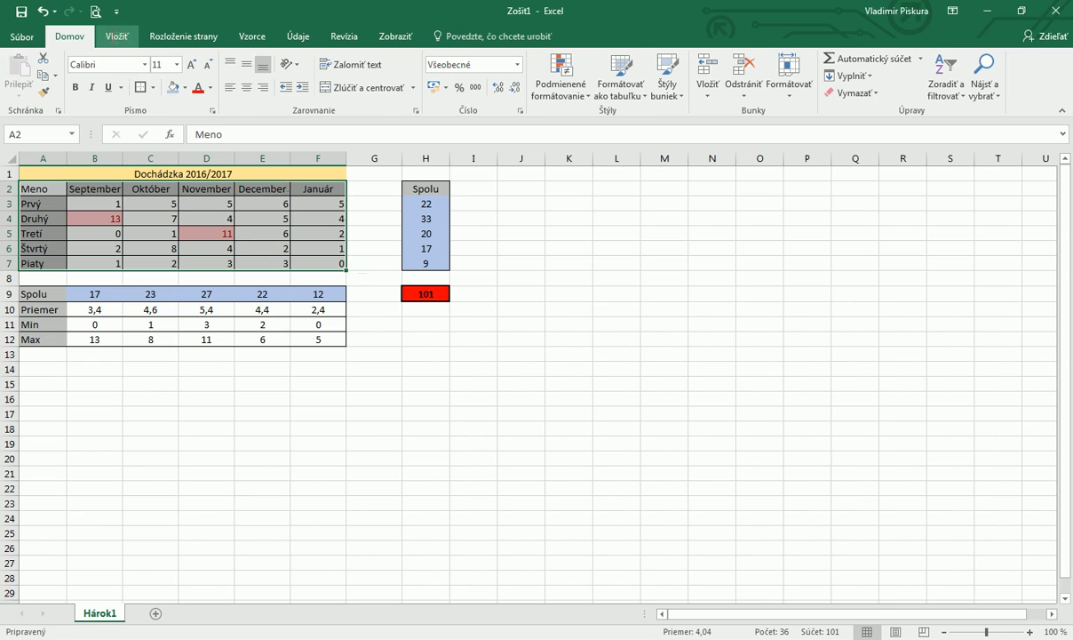
left_click(114, 37)
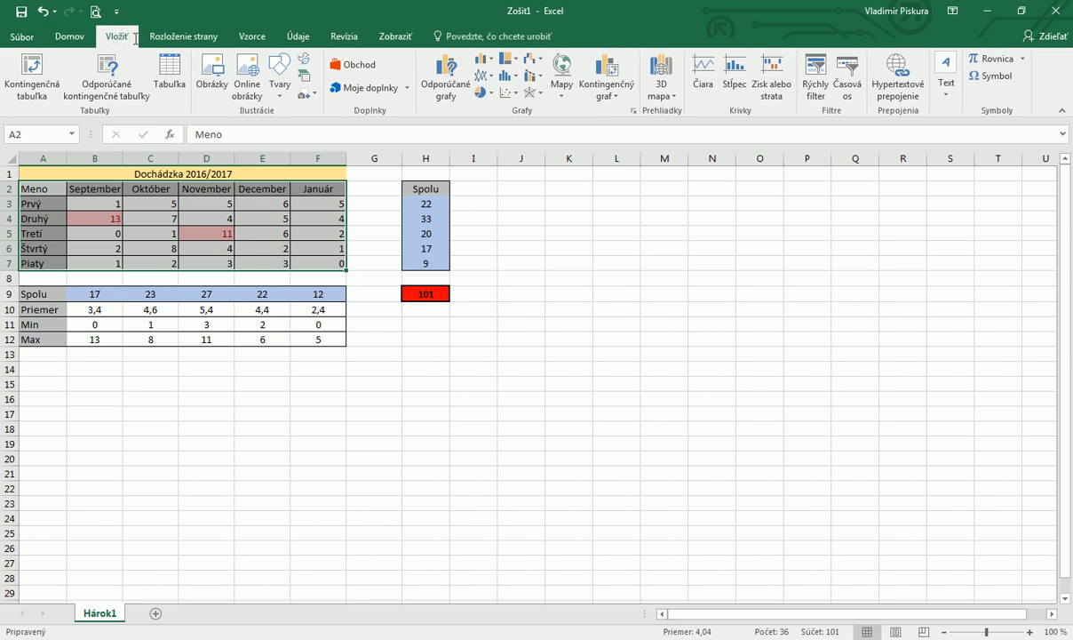
left_click(491, 61)
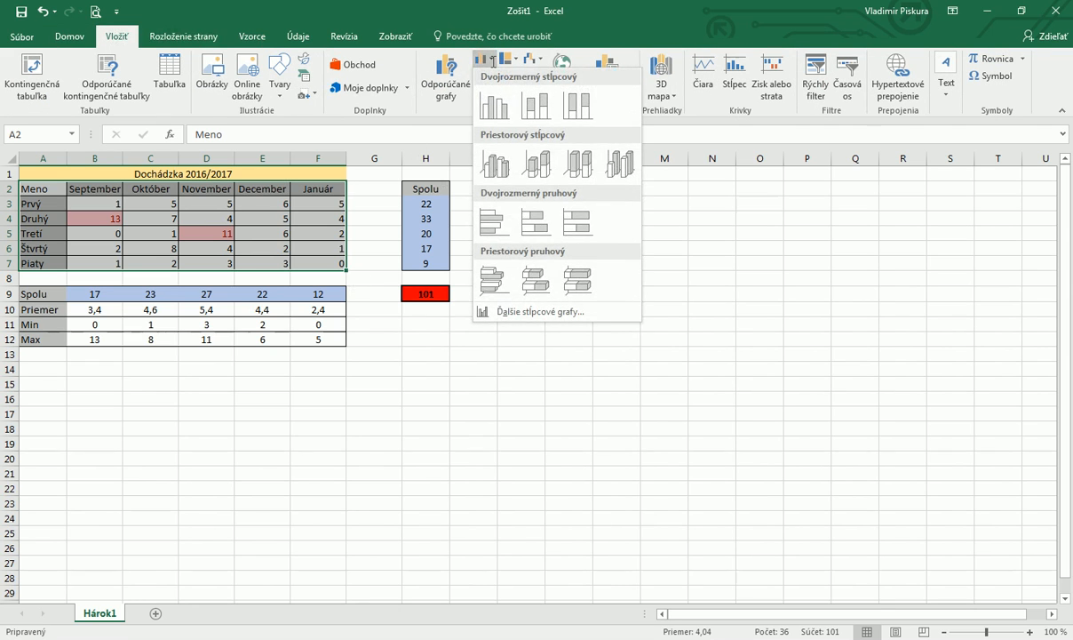
left_click(491, 161)
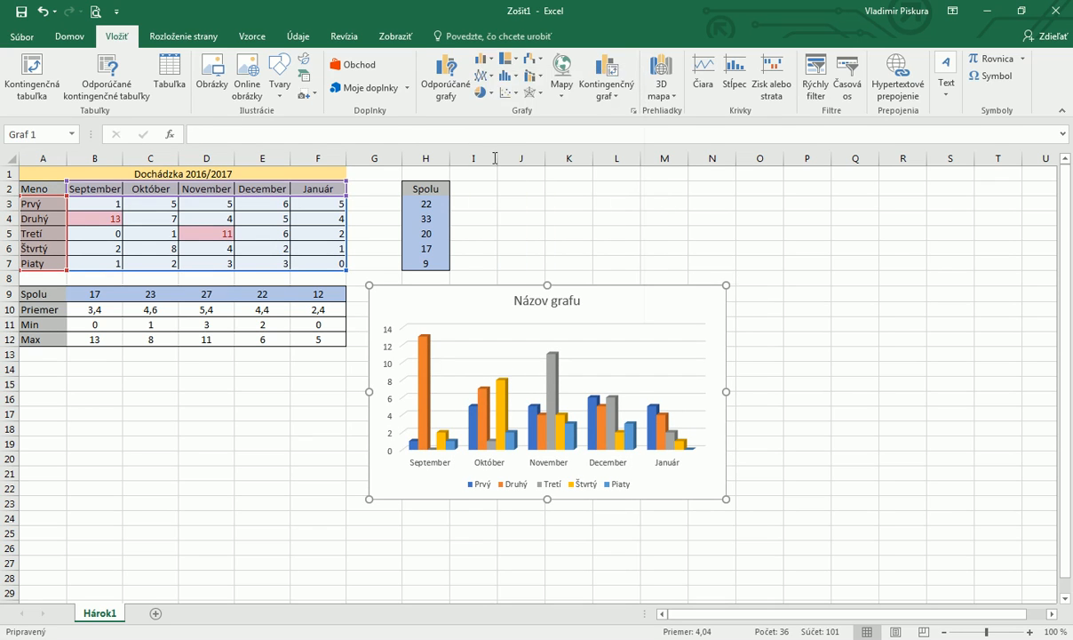
Replace the chart title with "Dochádzka 2016/2017" copied from the merged heading in A1
left_click(546, 301)
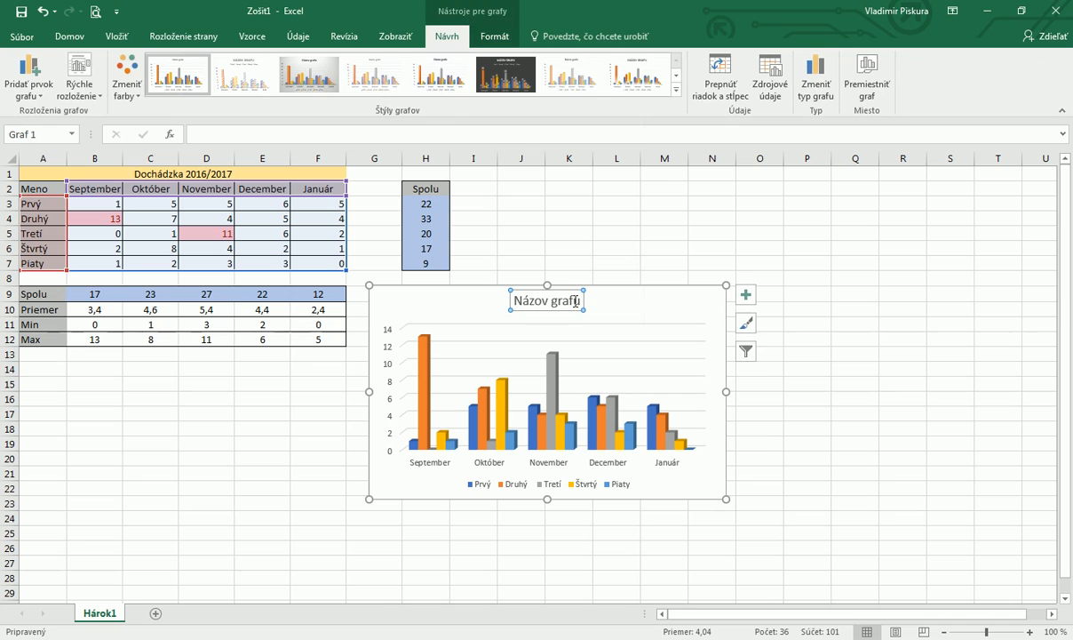
left_click_drag(580, 301, 225, 167)
left_click(222, 173)
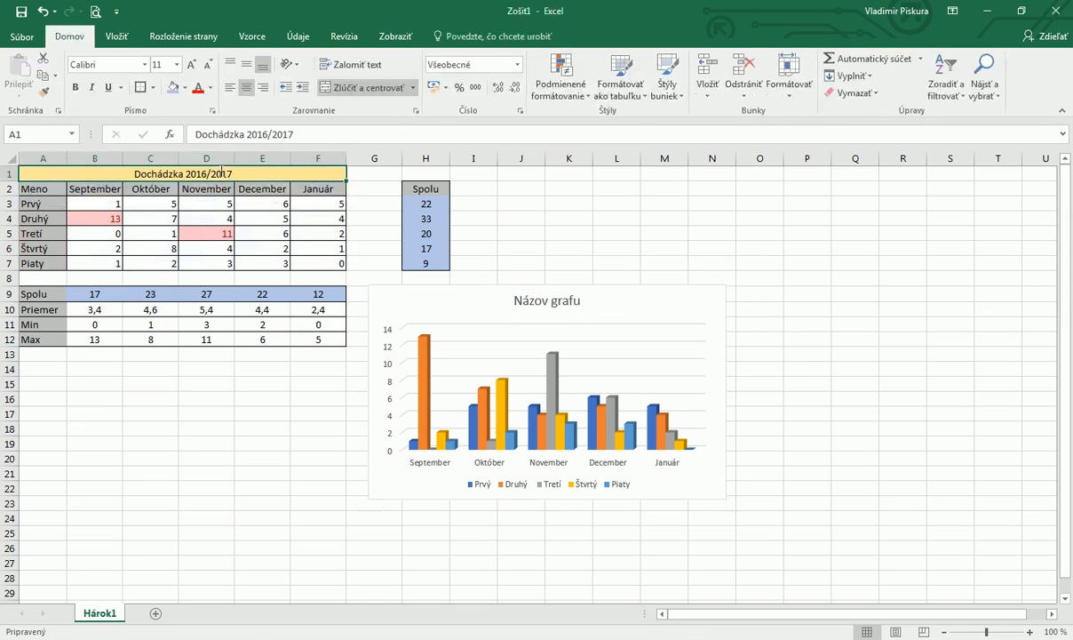
key("ctrl+c")
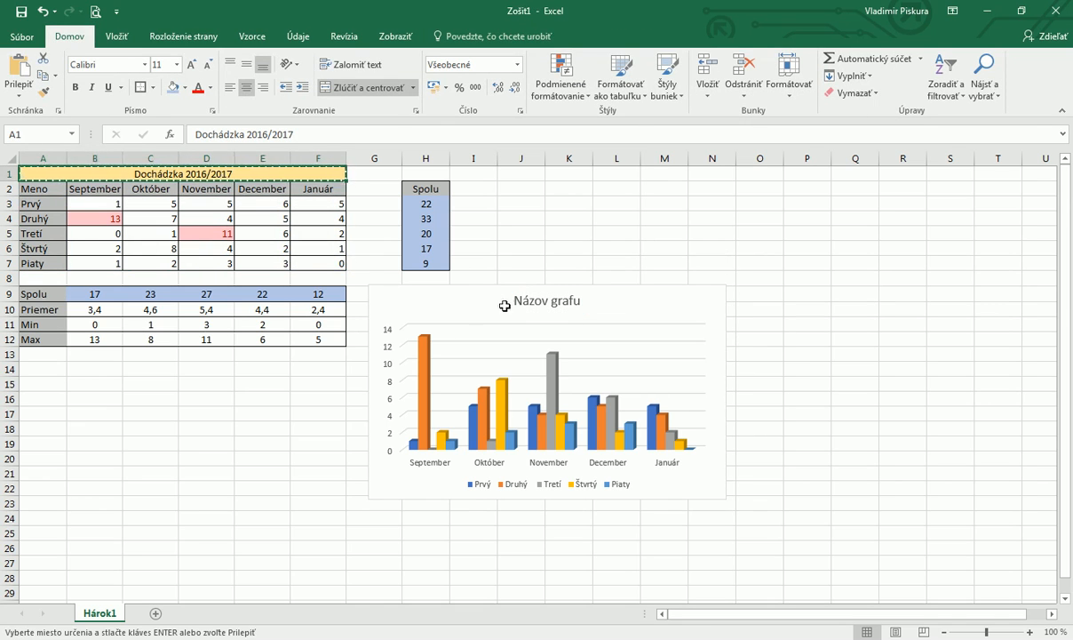
left_click(537, 304)
double_click(537, 305)
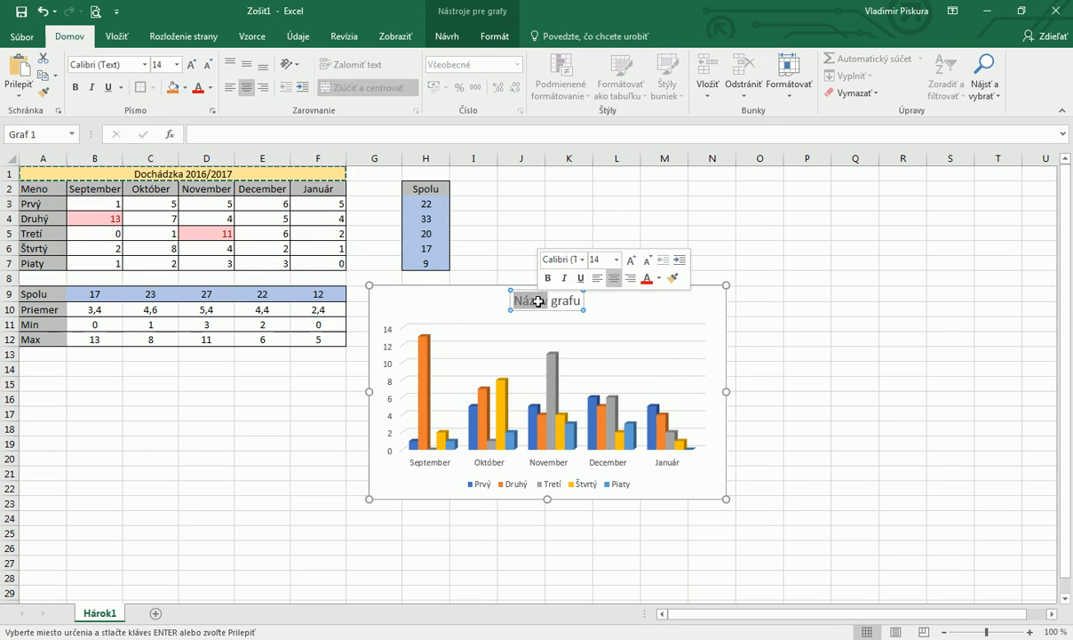
triple_click(538, 304)
key("ctrl+v")
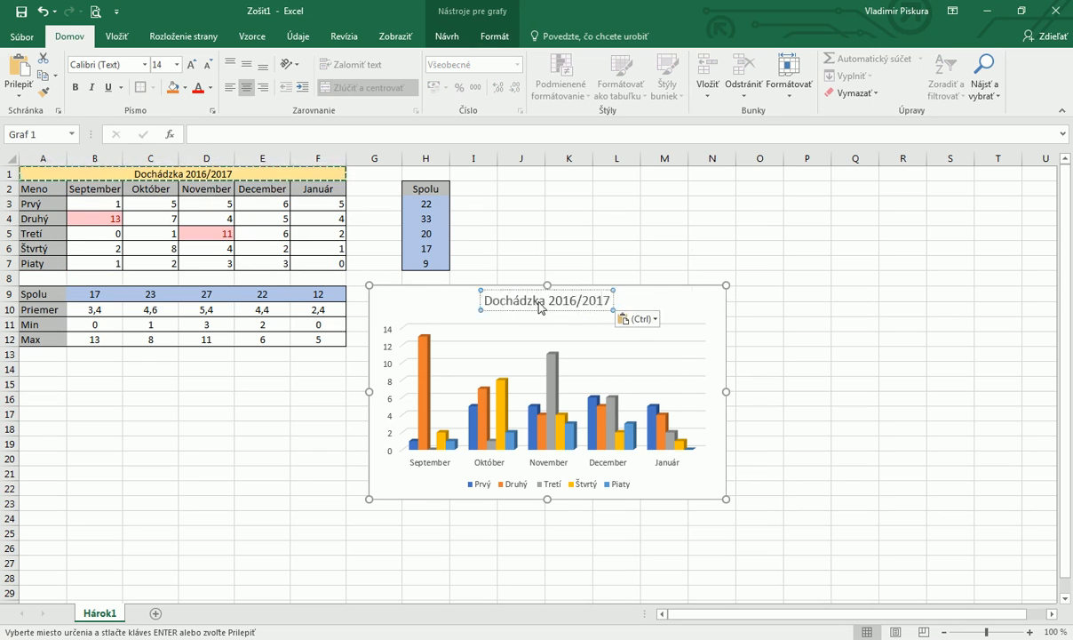
Move the chart beside the Spolu column so it covers about I2:P16
left_click(677, 313)
left_click_drag(676, 313, 798, 212)
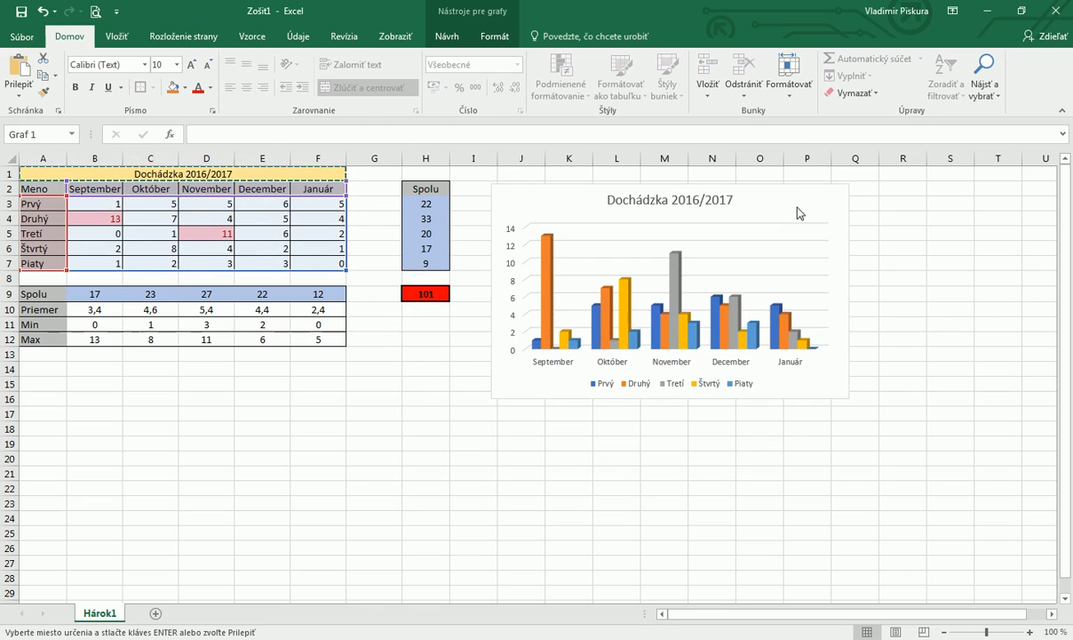
left_click(616, 443)
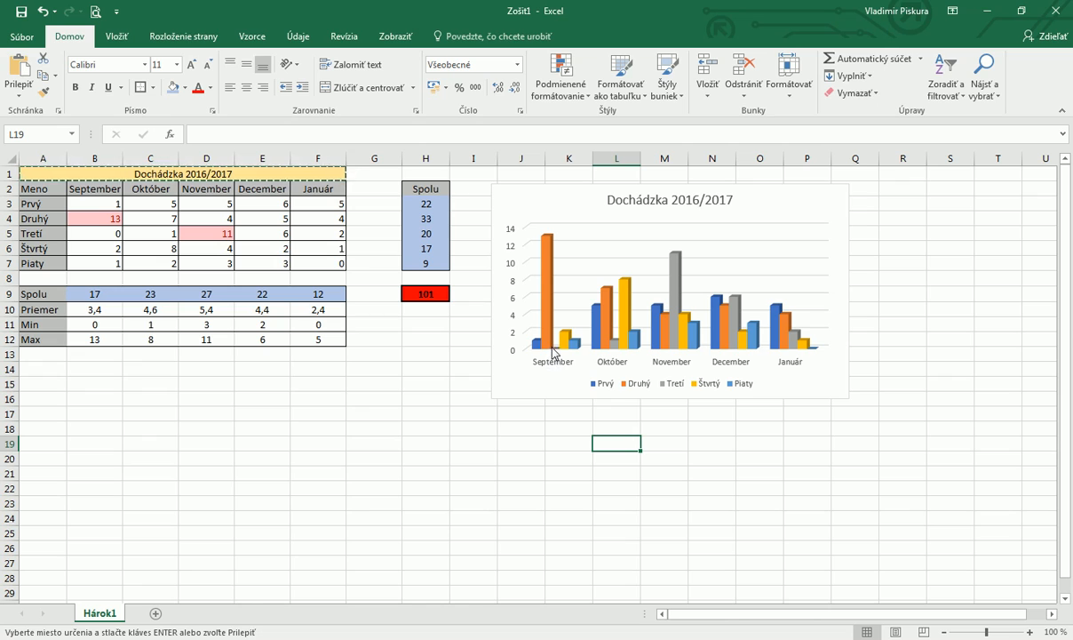
Change the January value for Prvý (F3) to 15
mouse_move(551, 349)
left_click(329, 210)
double_click(329, 211)
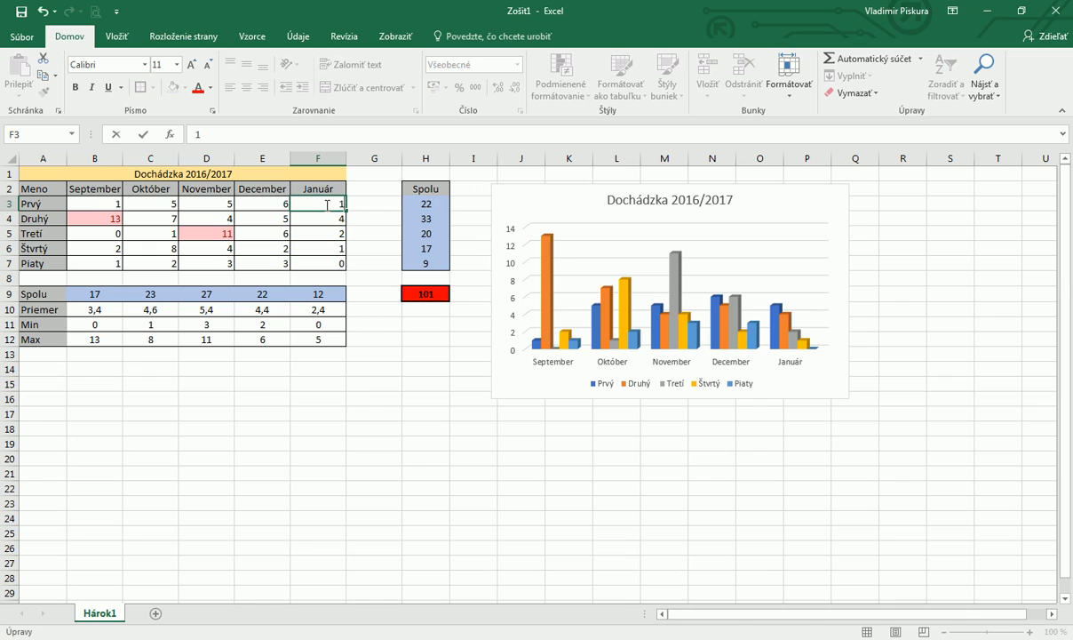
type("1")
left_click(337, 453)
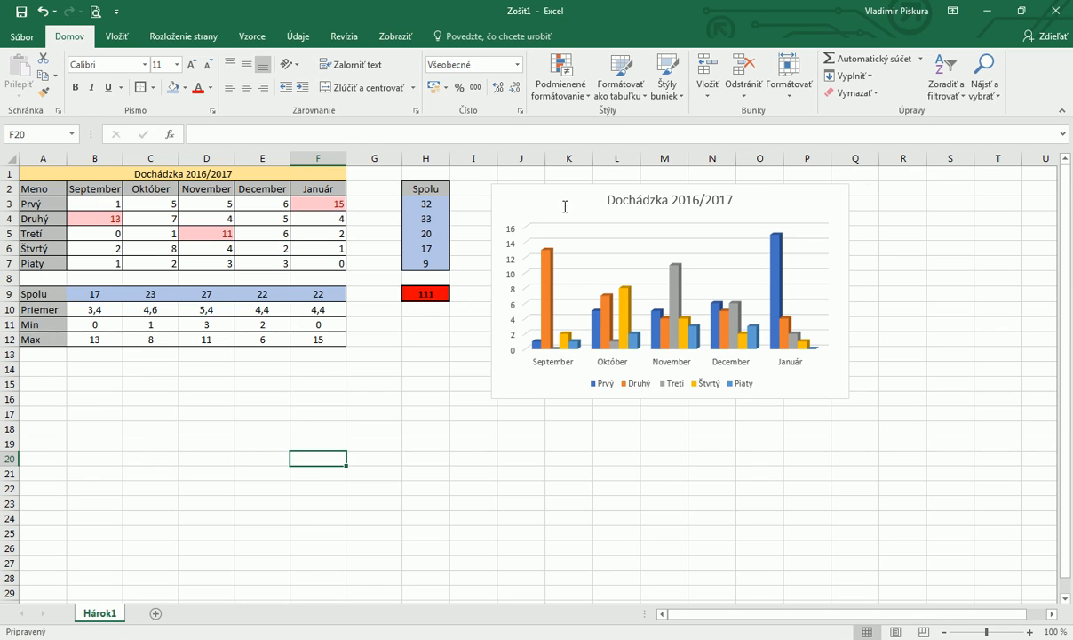
Move the chart below the table so it covers about B15:H29, and deselect it
left_click_drag(565, 206, 141, 399)
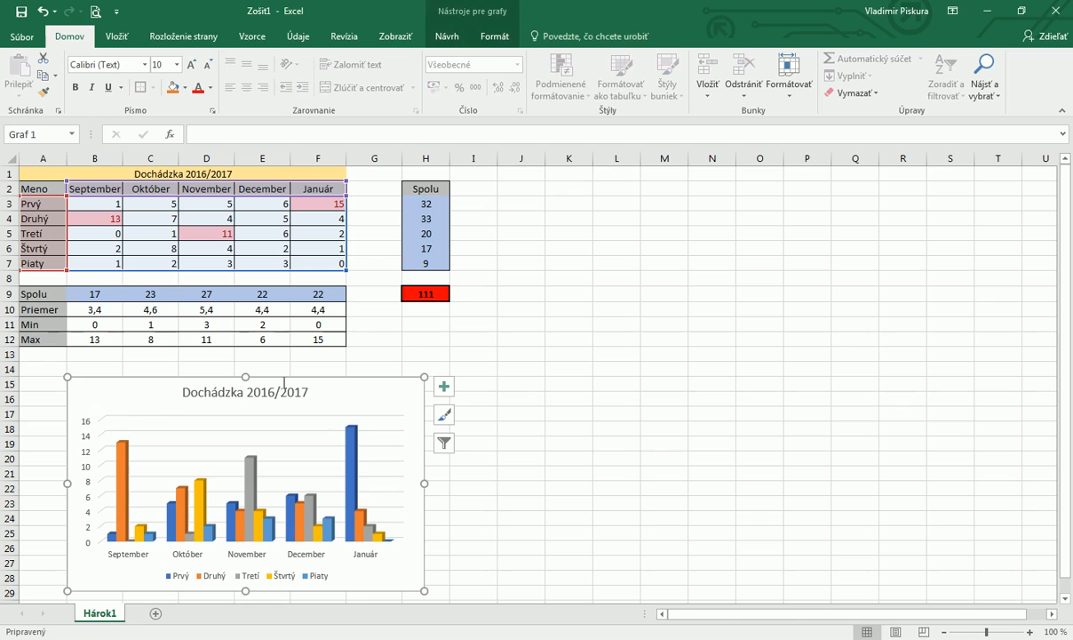
left_click(749, 341)
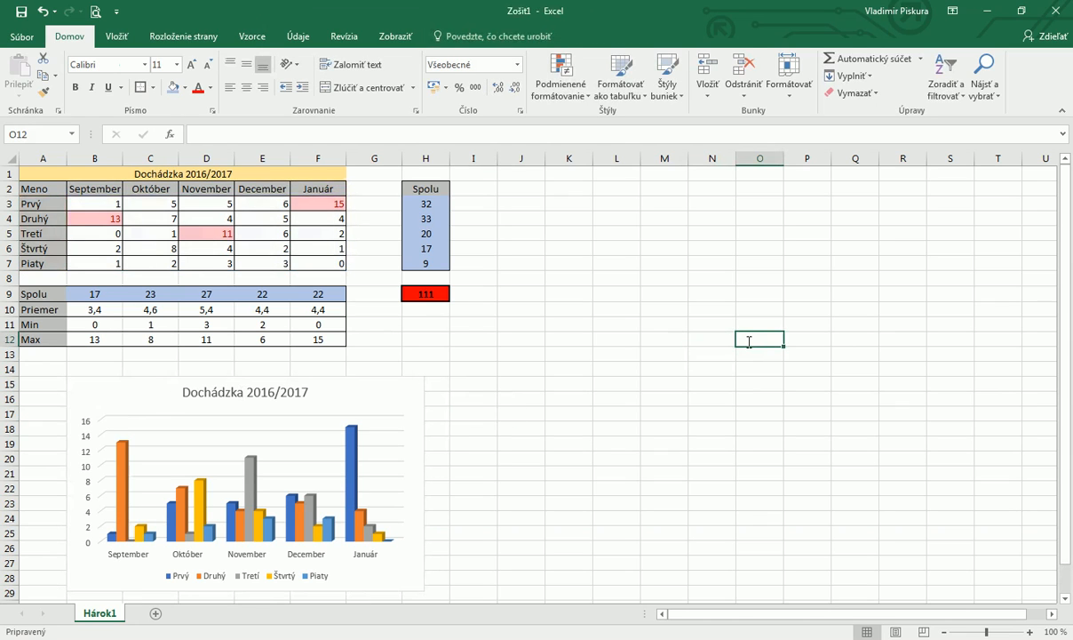